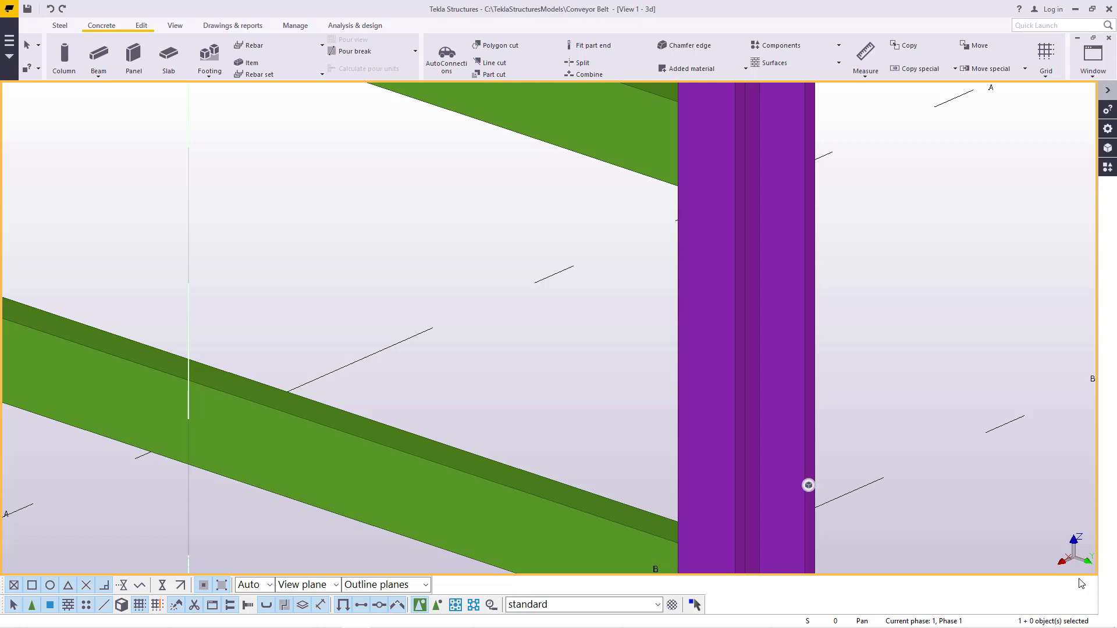
Examine the existing frame's two channel columns and cross beams at grid line 10, viewing it from the front and the opposite side.
{"action": "scroll", "coordinate": [582, 361], "scroll_direction": "down", "scroll_amount": 6}
{"action": "scroll", "coordinate": [605, 381], "scroll_direction": "up", "scroll_amount": 4}
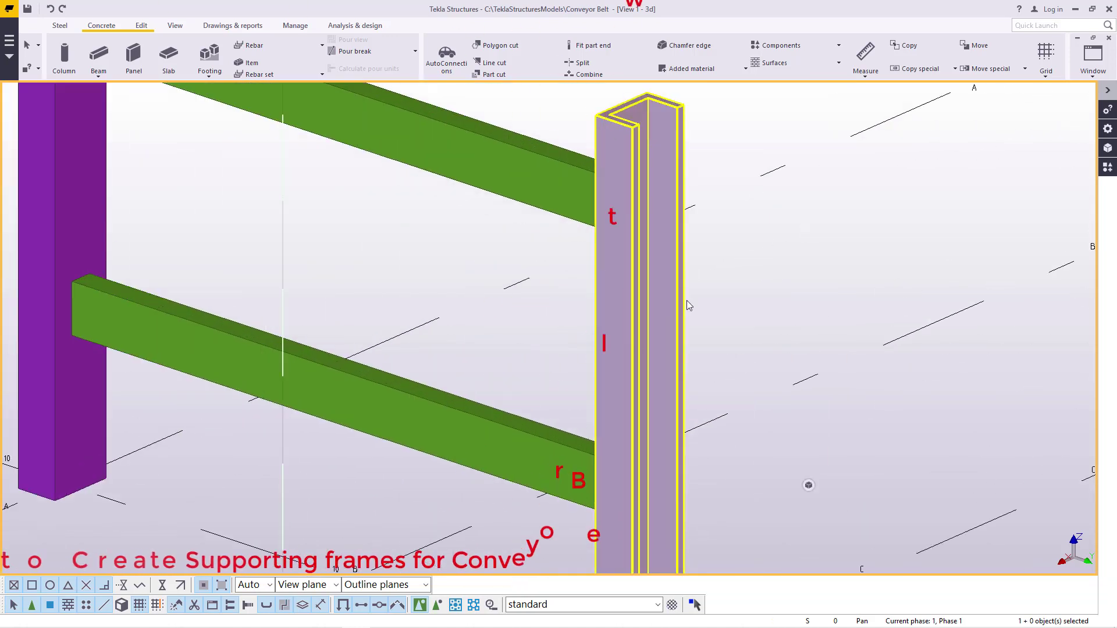
{"action": "scroll", "coordinate": [600, 361], "scroll_direction": "down", "scroll_amount": 4}
{"action": "left_click", "coordinate": [629, 331]}
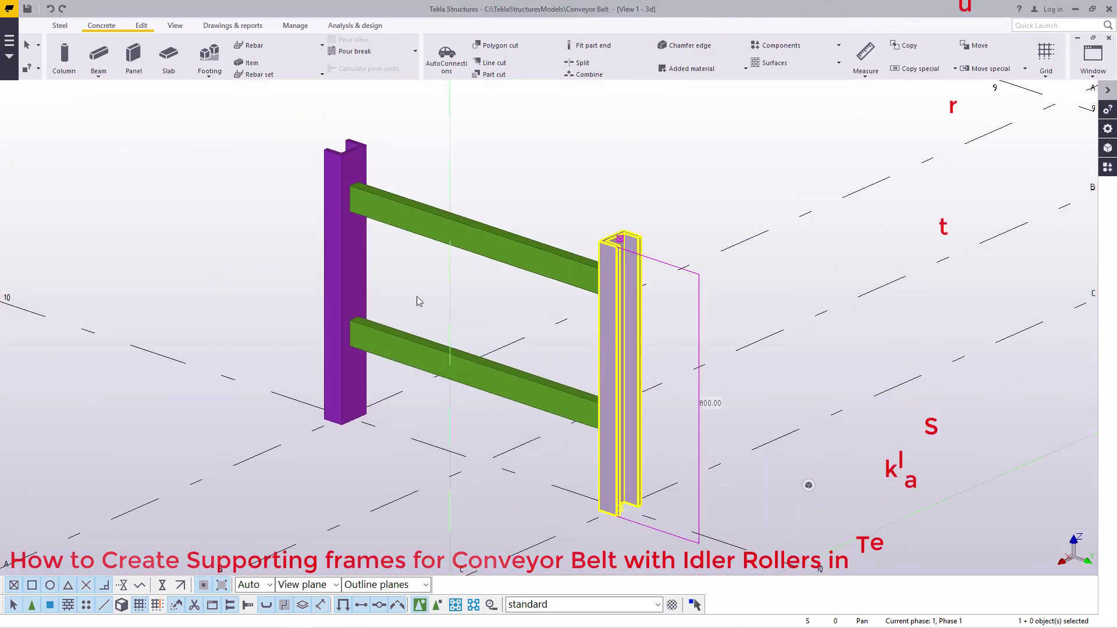
{"action": "left_click", "coordinate": [334, 266]}
{"action": "left_click", "coordinate": [623, 327]}
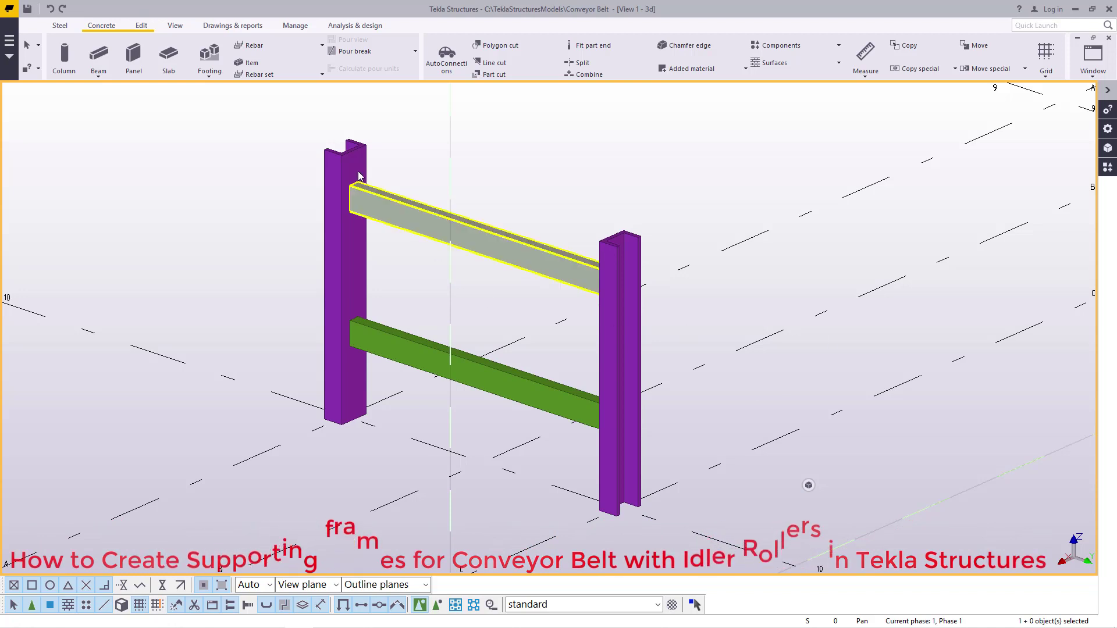
{"action": "left_click", "coordinate": [174, 25]}
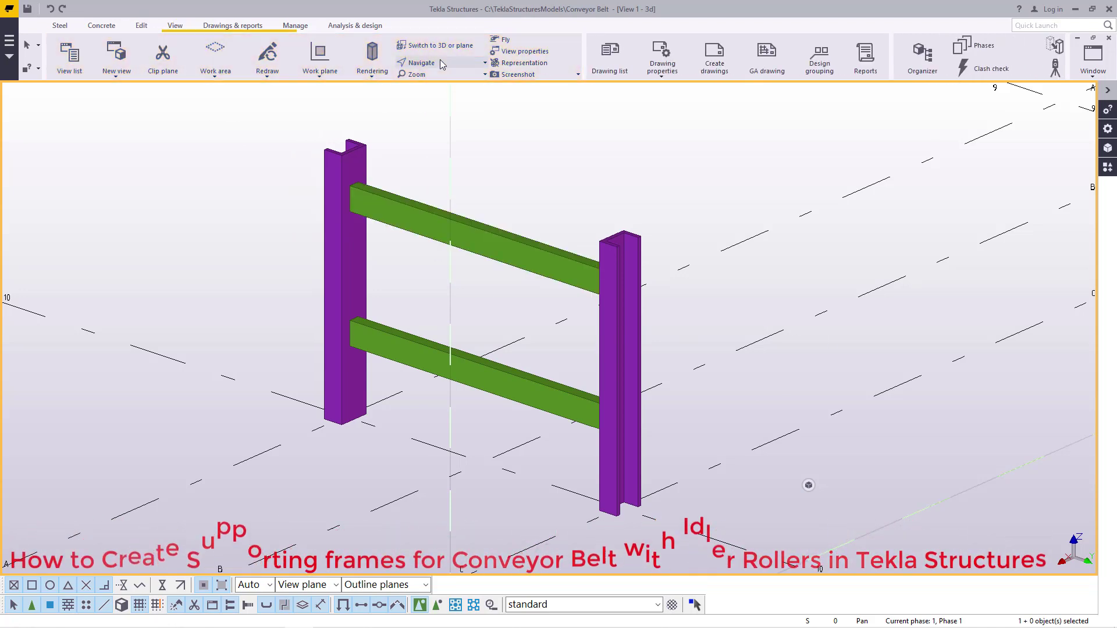
{"action": "left_click", "coordinate": [416, 63]}
{"action": "left_click", "coordinate": [469, 133]}
{"action": "left_click_drag", "start_coordinate": [603, 347], "coordinate": [459, 353]}
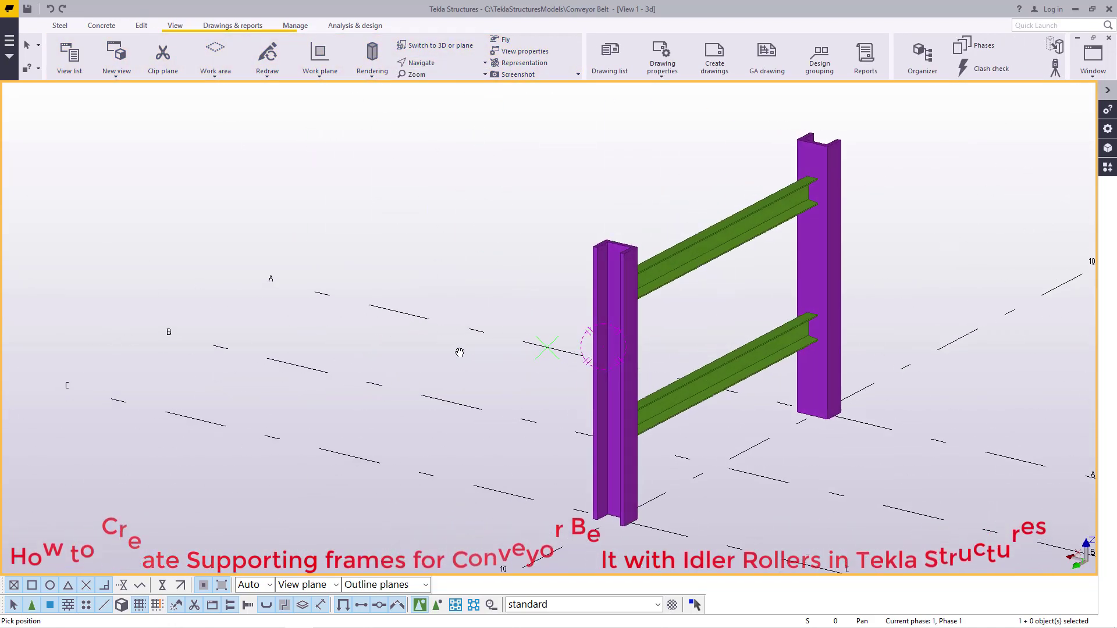
{"action": "right_click", "coordinate": [669, 182]}
{"action": "left_click", "coordinate": [697, 189]}
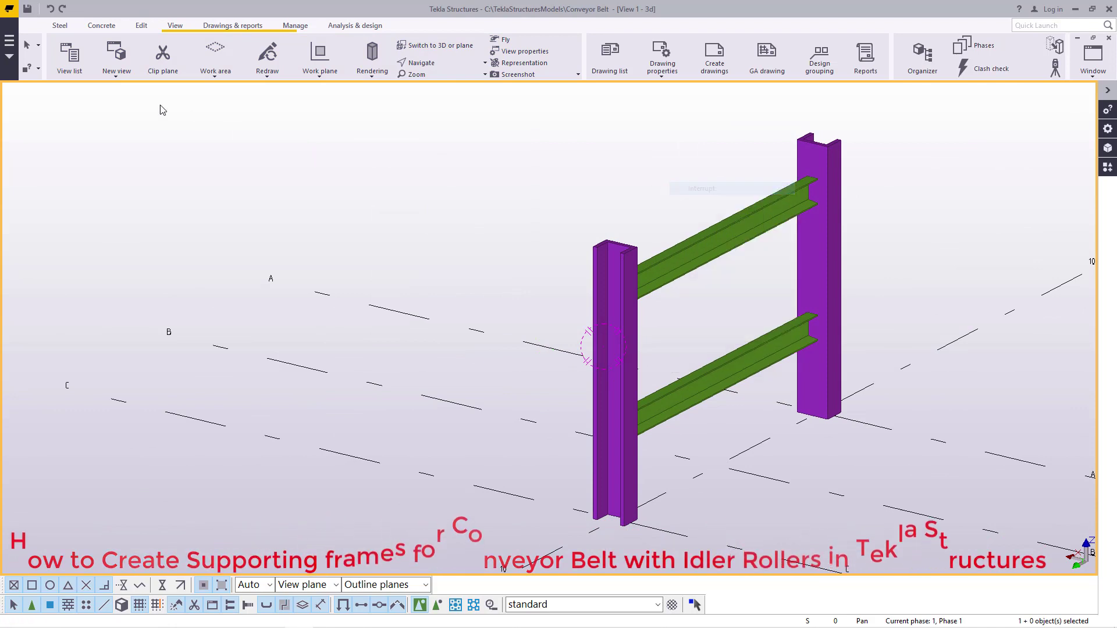
Place a steel column at the intersection of grid lines A and 9, and end the command.
{"action": "left_click", "coordinate": [61, 27]}
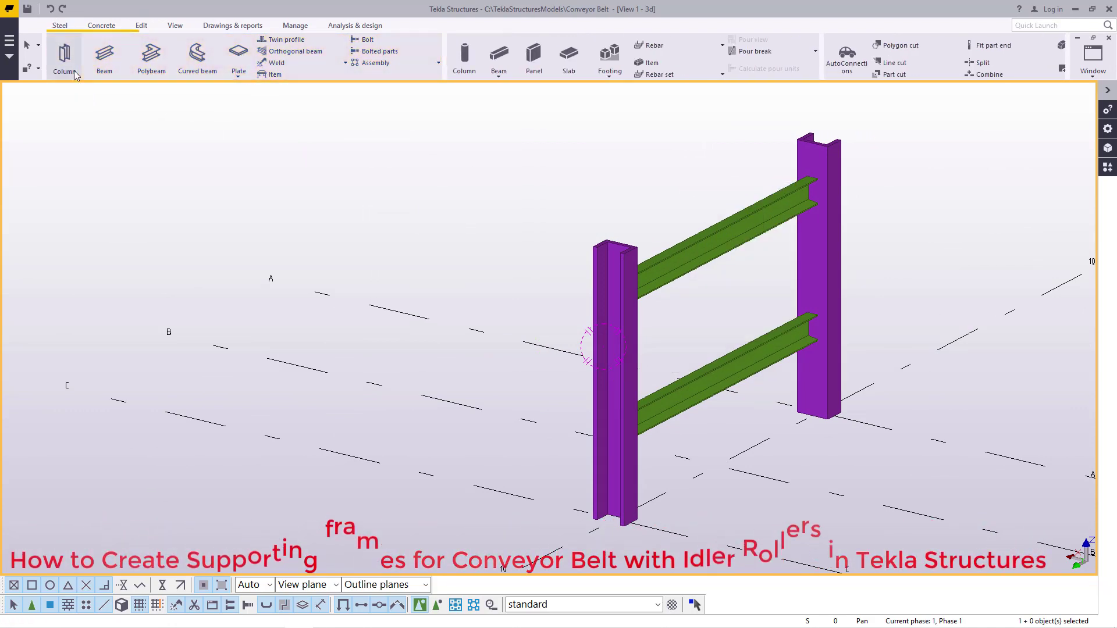
{"action": "left_click", "coordinate": [64, 55]}
{"action": "scroll", "coordinate": [357, 265], "scroll_direction": "down", "scroll_amount": 5}
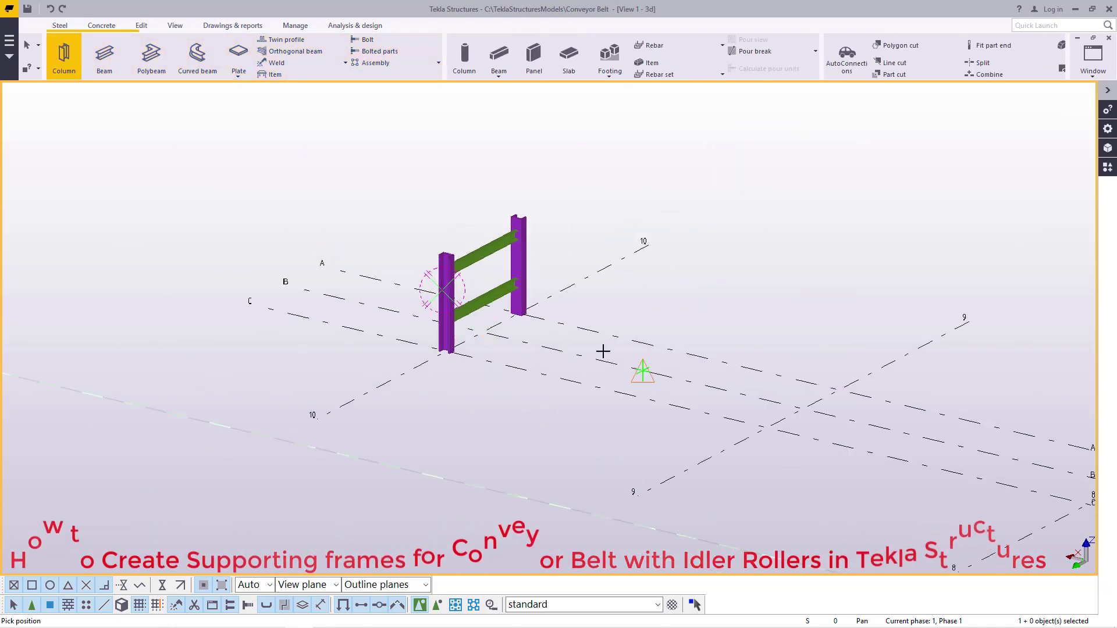
{"action": "left_click", "coordinate": [839, 390]}
{"action": "right_click", "coordinate": [887, 228]}
{"action": "left_click", "coordinate": [922, 237]}
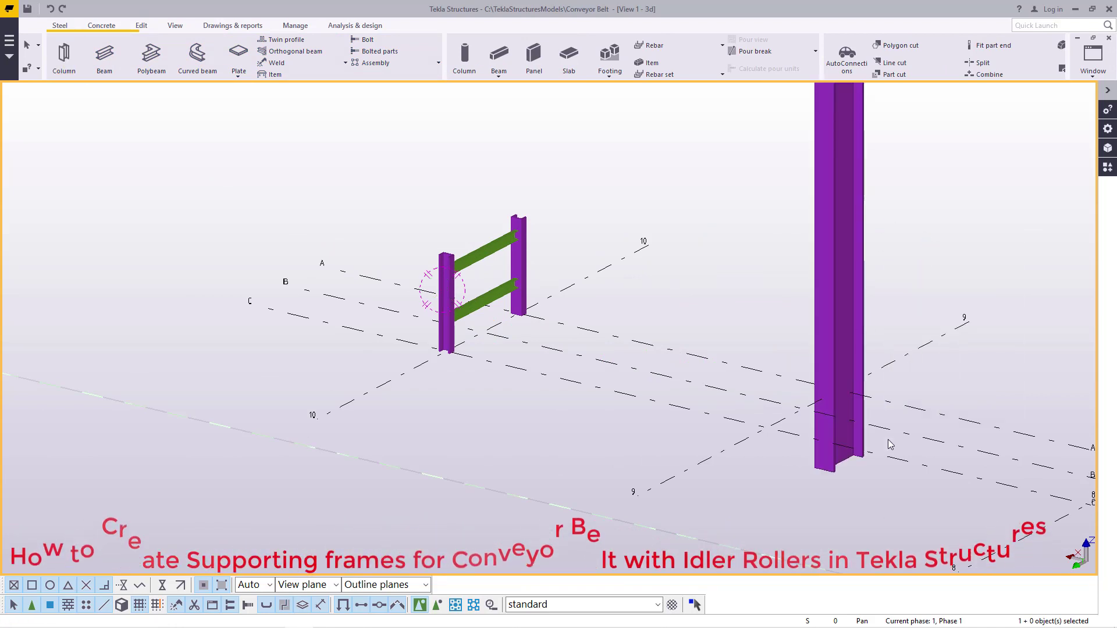
Set the new column's bottom level to 0 and its top level to 800.
{"action": "double_click", "coordinate": [829, 471]}
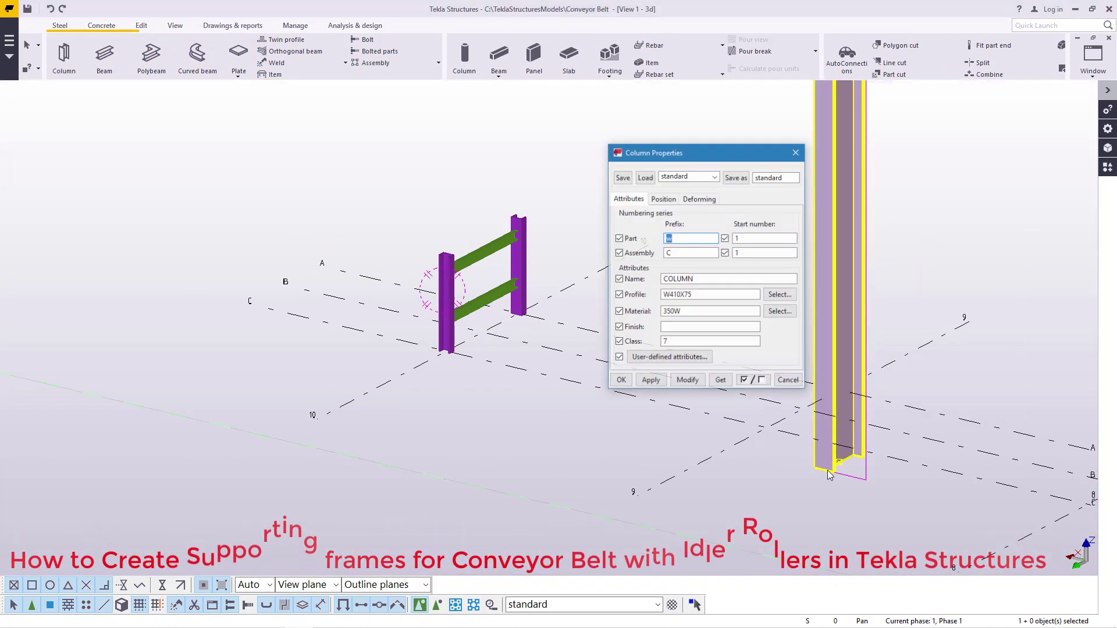
{"action": "left_click", "coordinate": [663, 199]}
{"action": "left_click_drag", "start_coordinate": [700, 306], "coordinate": [617, 308]}
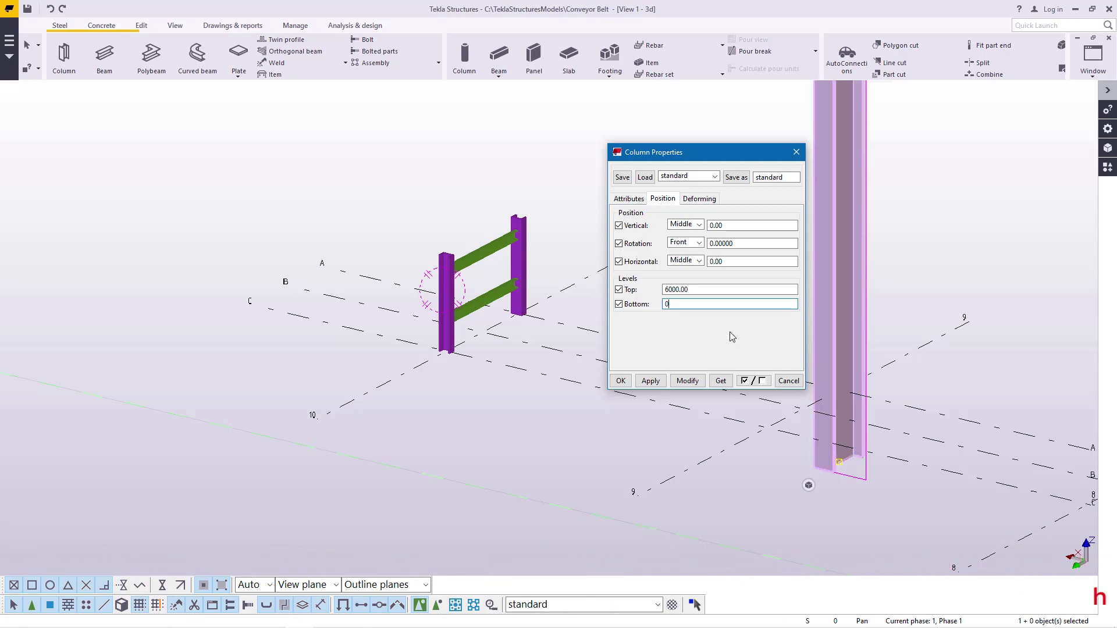
{"action": "left_click", "coordinate": [687, 381]}
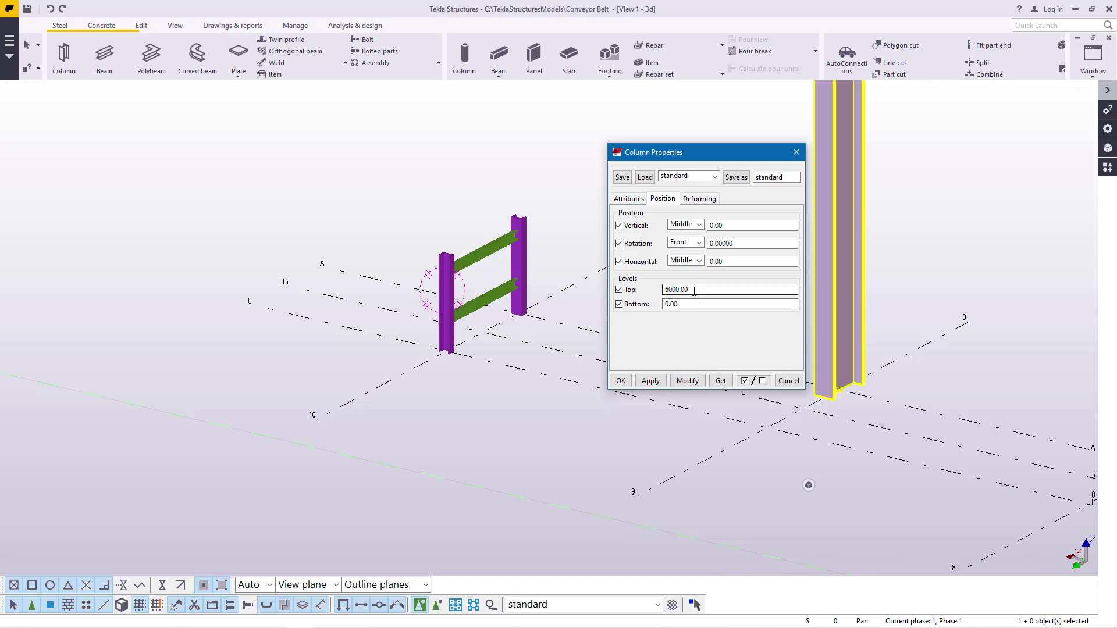
{"action": "double_click", "coordinate": [661, 290]}
{"action": "left_click", "coordinate": [687, 381]}
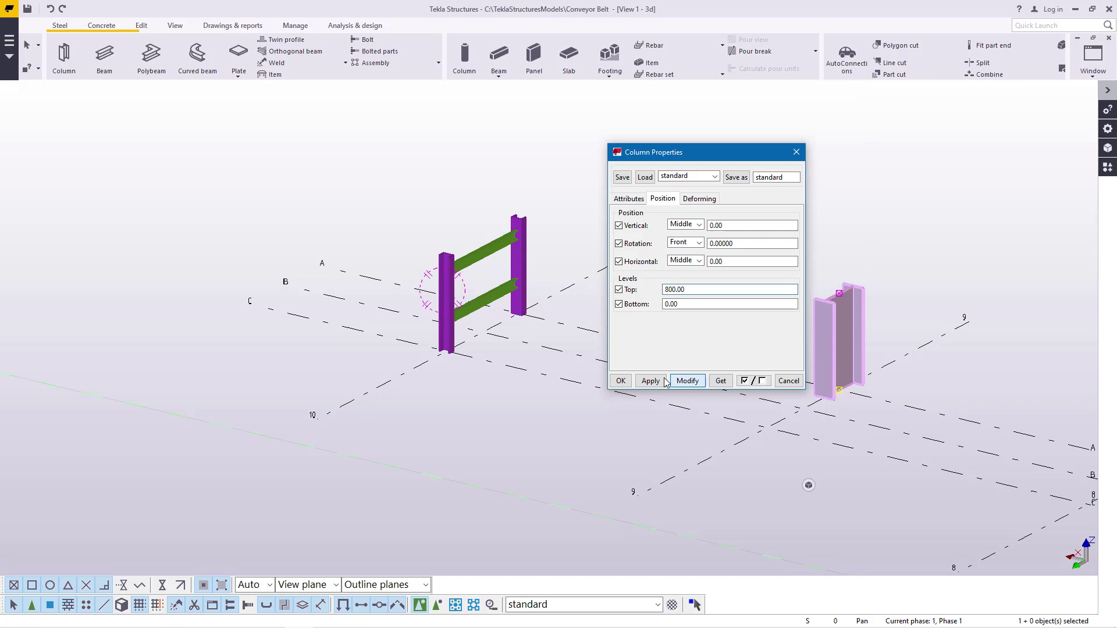
{"action": "left_click", "coordinate": [621, 381]}
Change the column at grid A/9 to the C profile MC100X20.5 from the MC100 group and apply the modification.
{"action": "scroll", "coordinate": [863, 324], "scroll_direction": "up", "scroll_amount": 3}
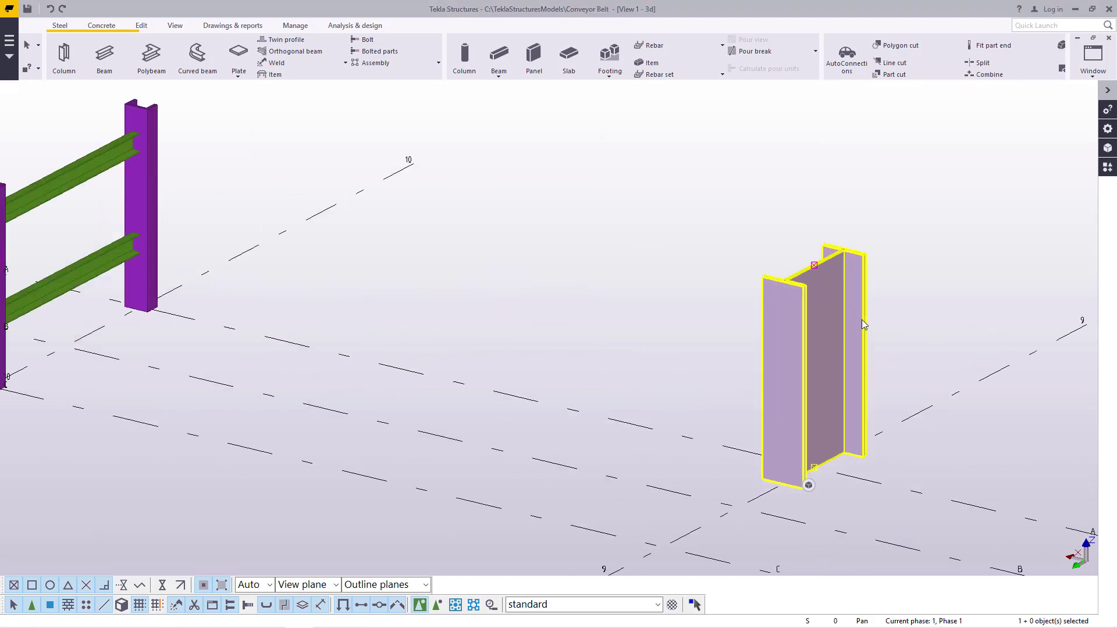
{"action": "double_click", "coordinate": [848, 313]}
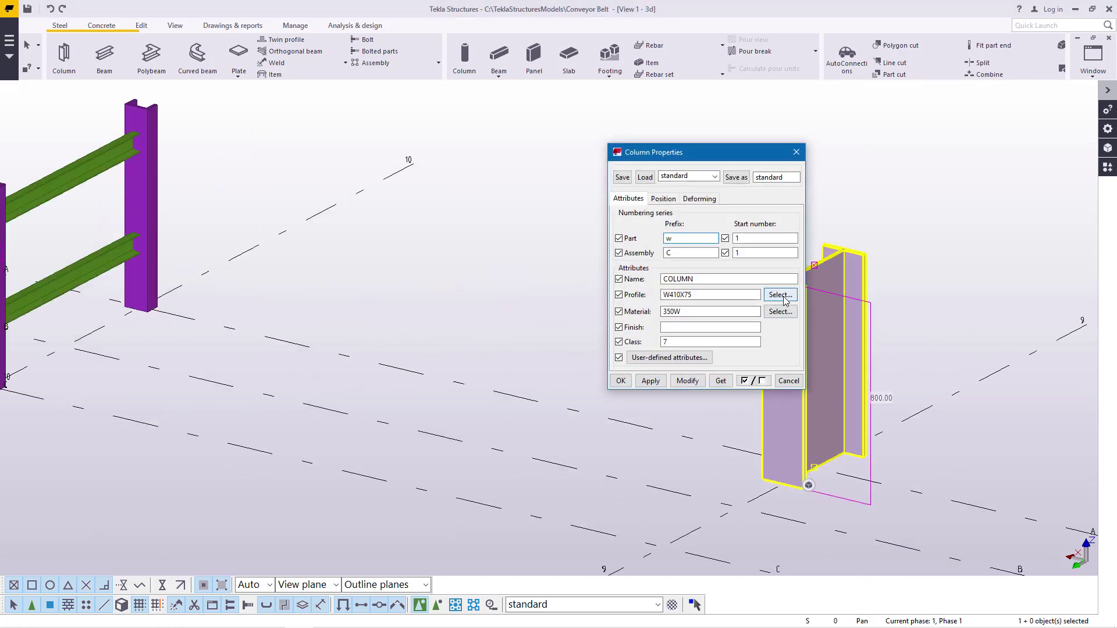
{"action": "left_click", "coordinate": [782, 296]}
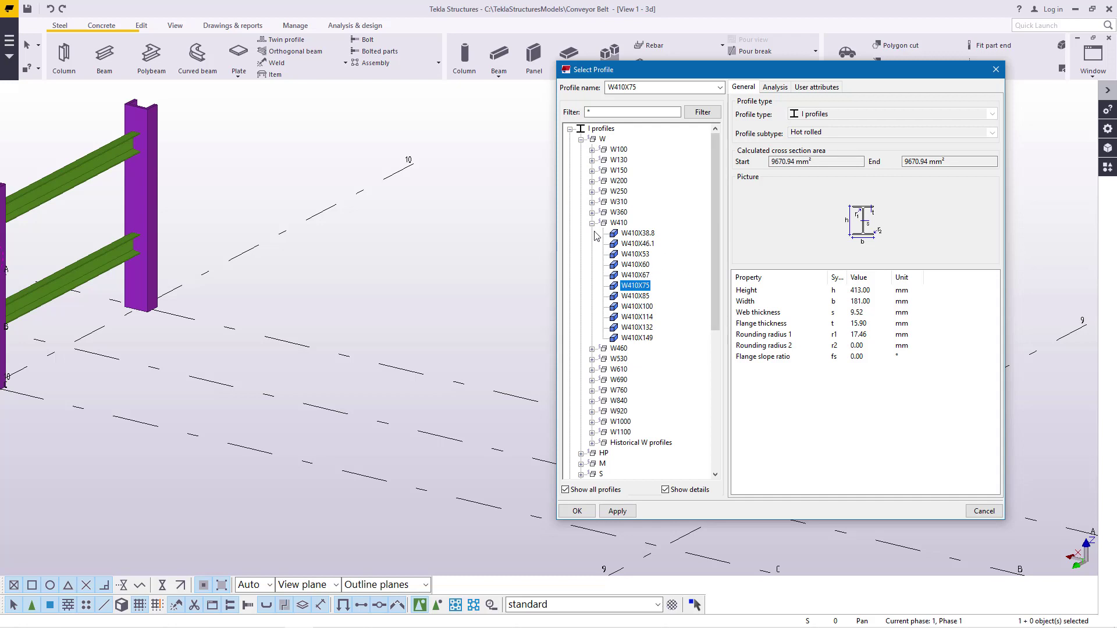
{"action": "left_click", "coordinate": [591, 224]}
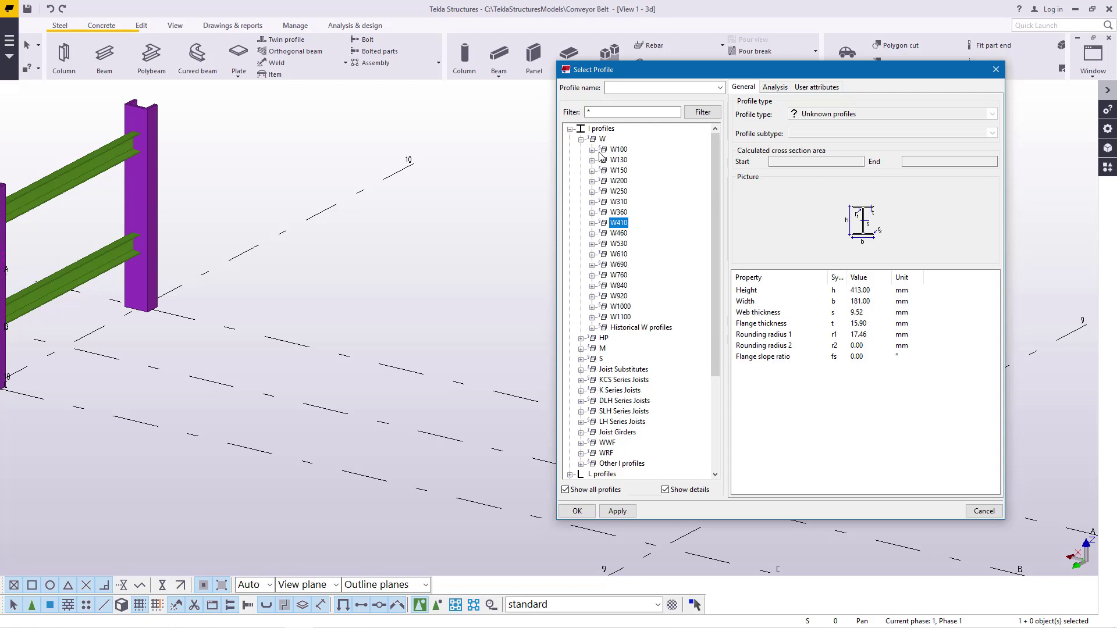
{"action": "left_click", "coordinate": [580, 139]}
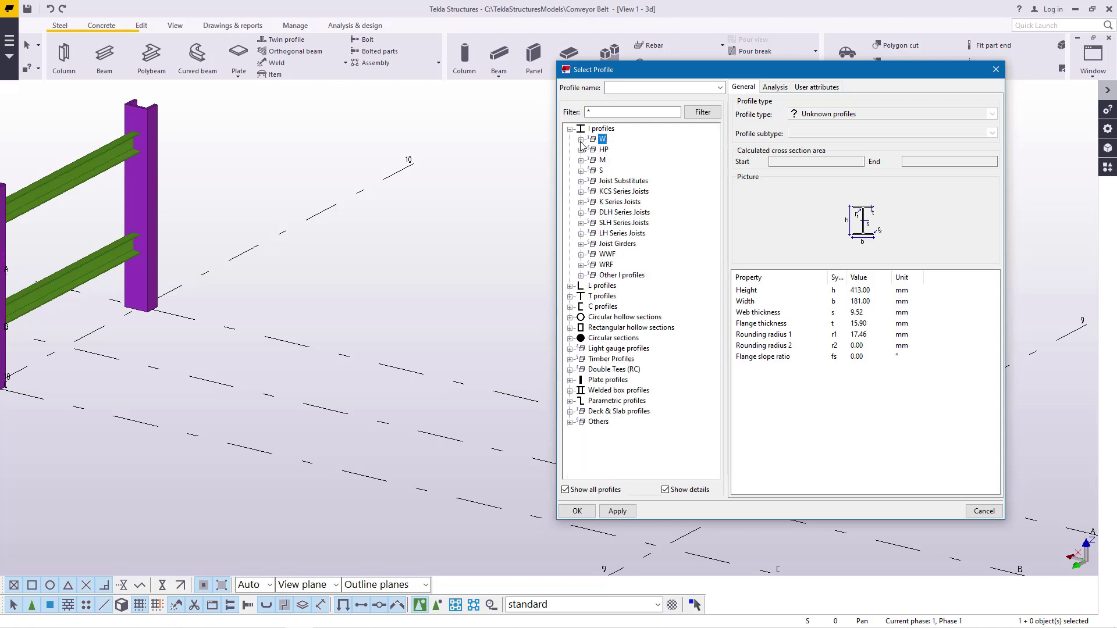
{"action": "left_click", "coordinate": [570, 307]}
{"action": "double_click", "coordinate": [604, 328]}
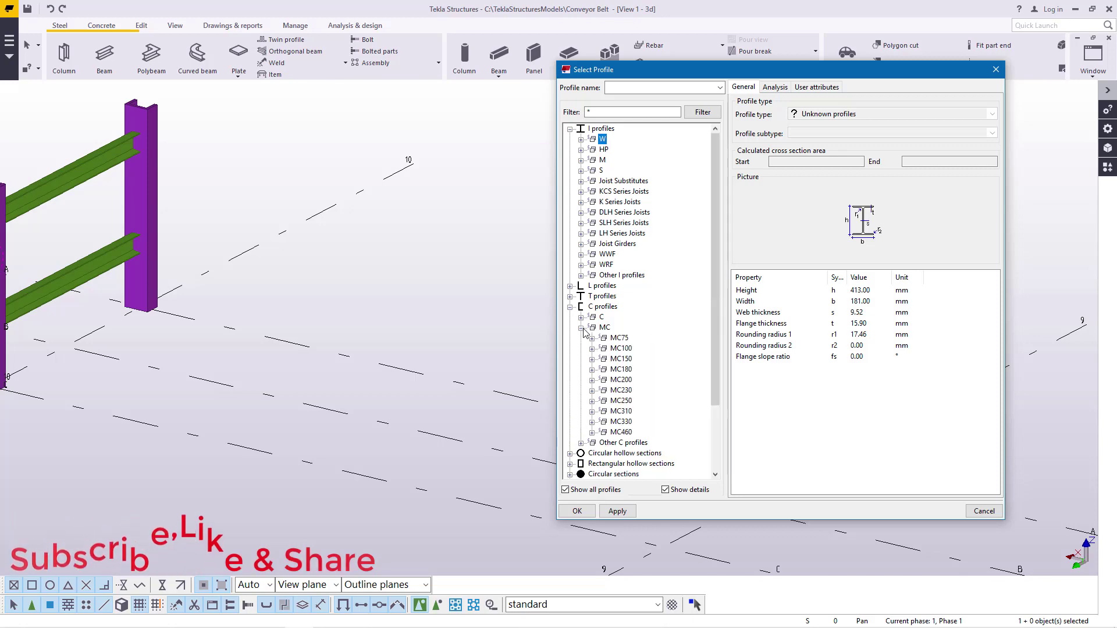
{"action": "double_click", "coordinate": [620, 348]}
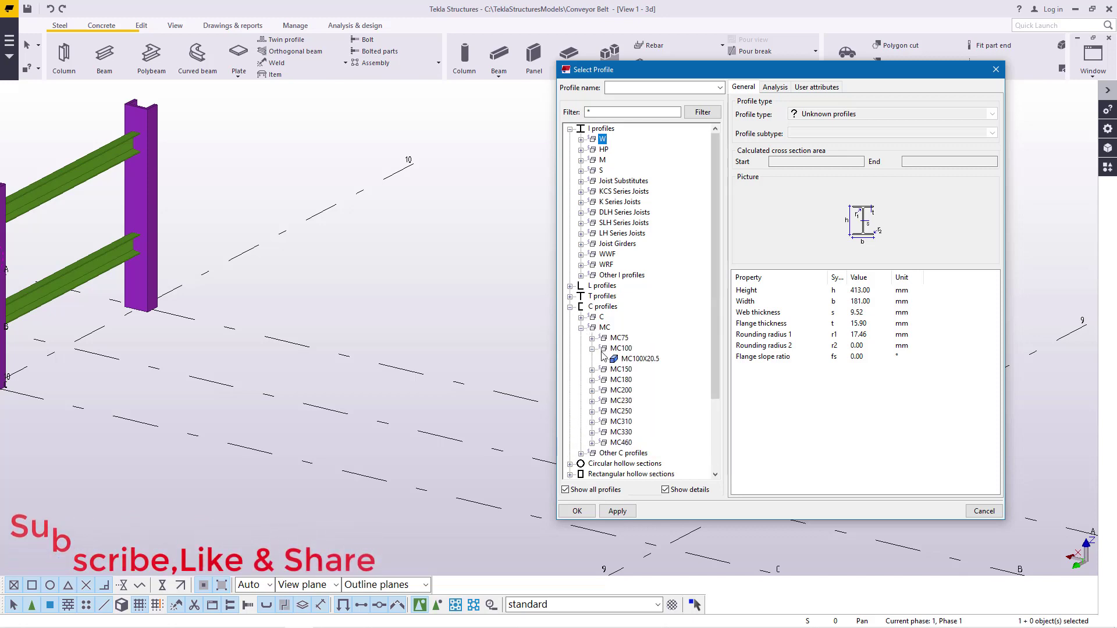
{"action": "left_click", "coordinate": [640, 358]}
{"action": "left_click", "coordinate": [577, 511]}
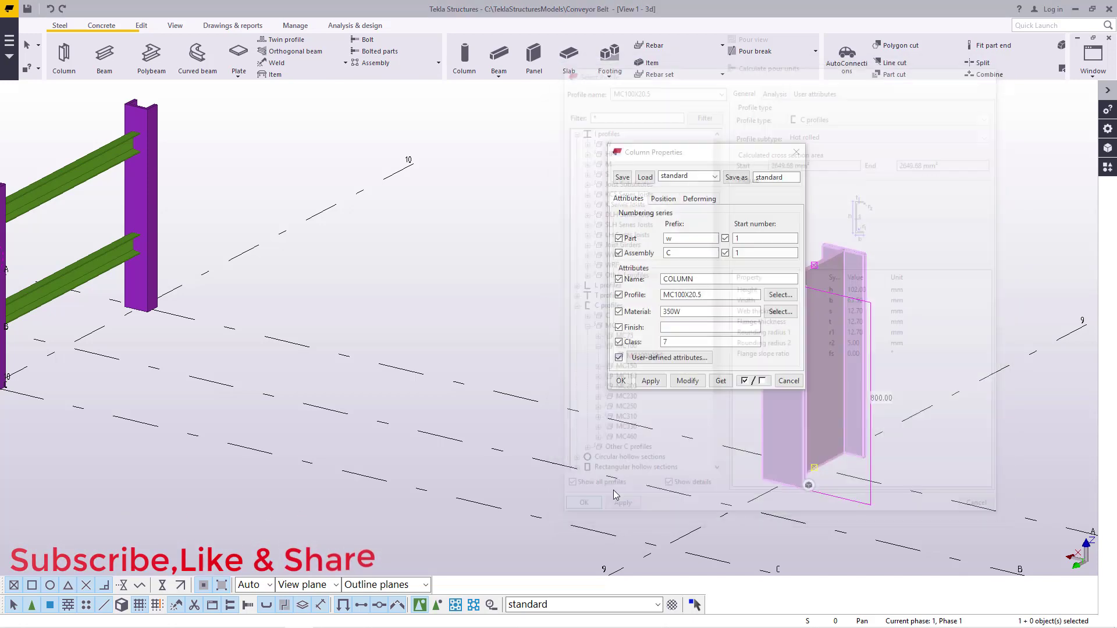
{"action": "left_click", "coordinate": [688, 381]}
{"action": "left_click", "coordinate": [788, 381]}
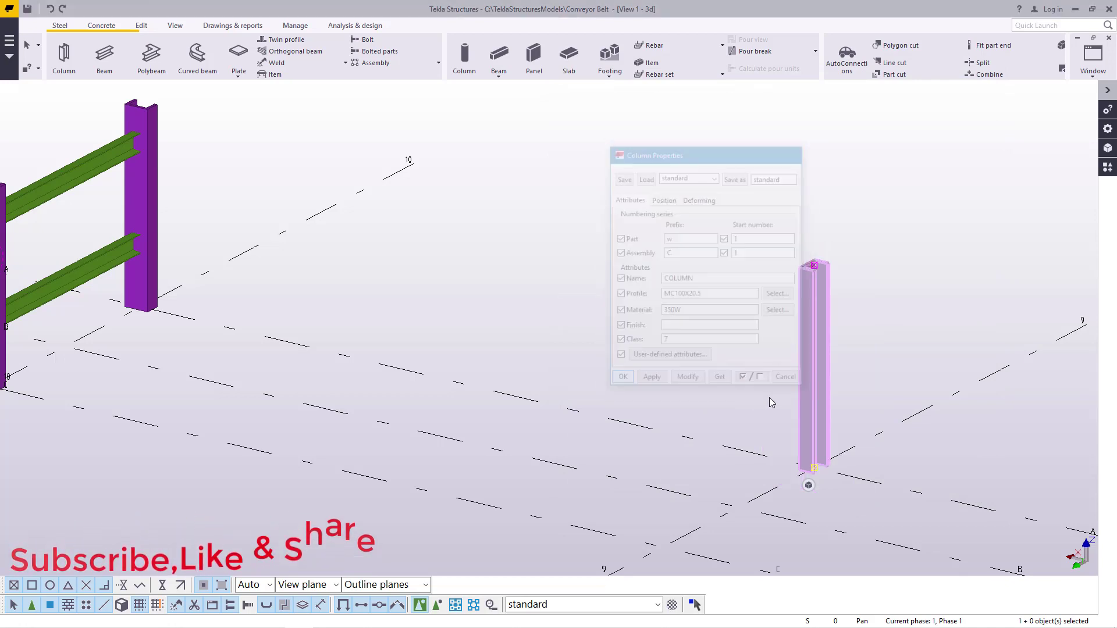
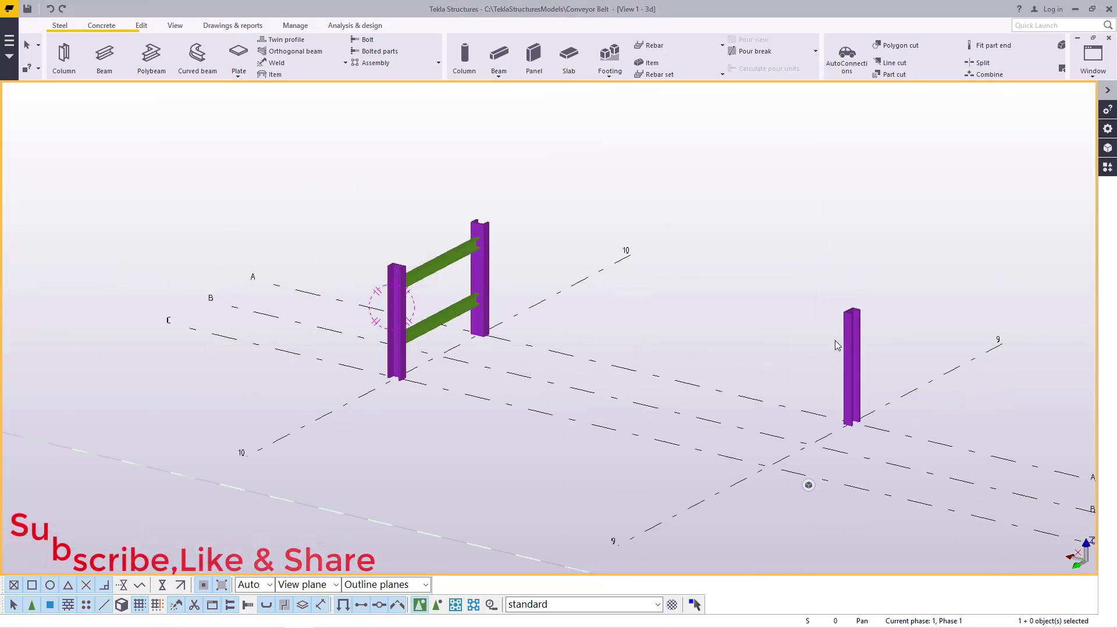
Delete the column at the intersection of grid lines A and 9.
{"action": "key", "text": "Delete"}
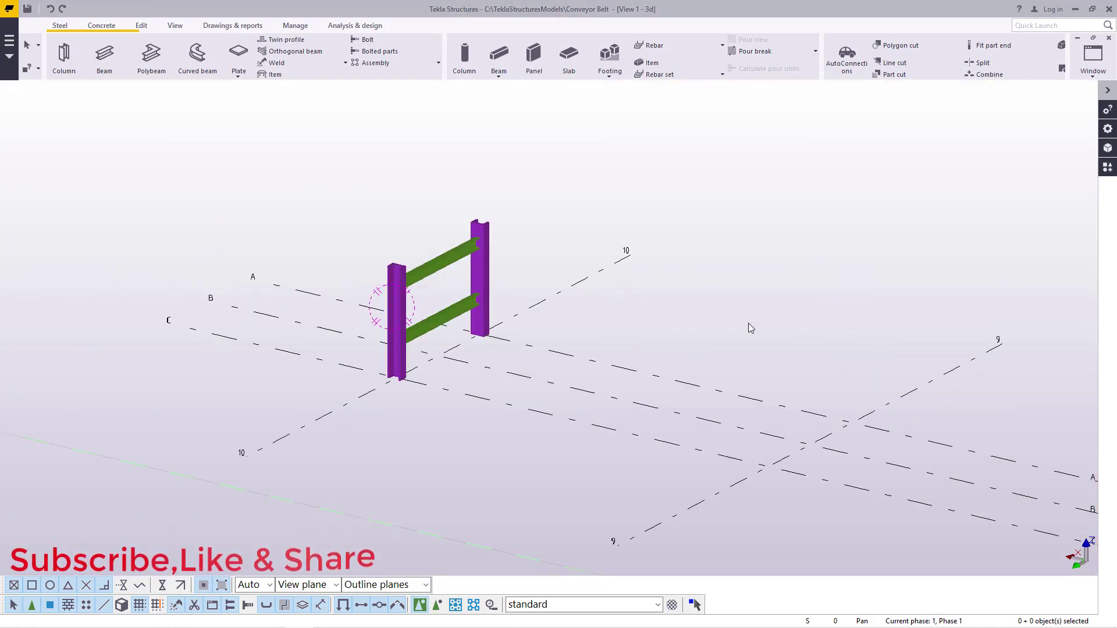
Examine the existing frame at grid line 10 from its opposite side and its position along the grid lines.
{"action": "scroll", "coordinate": [447, 242], "scroll_direction": "up", "scroll_amount": 5}
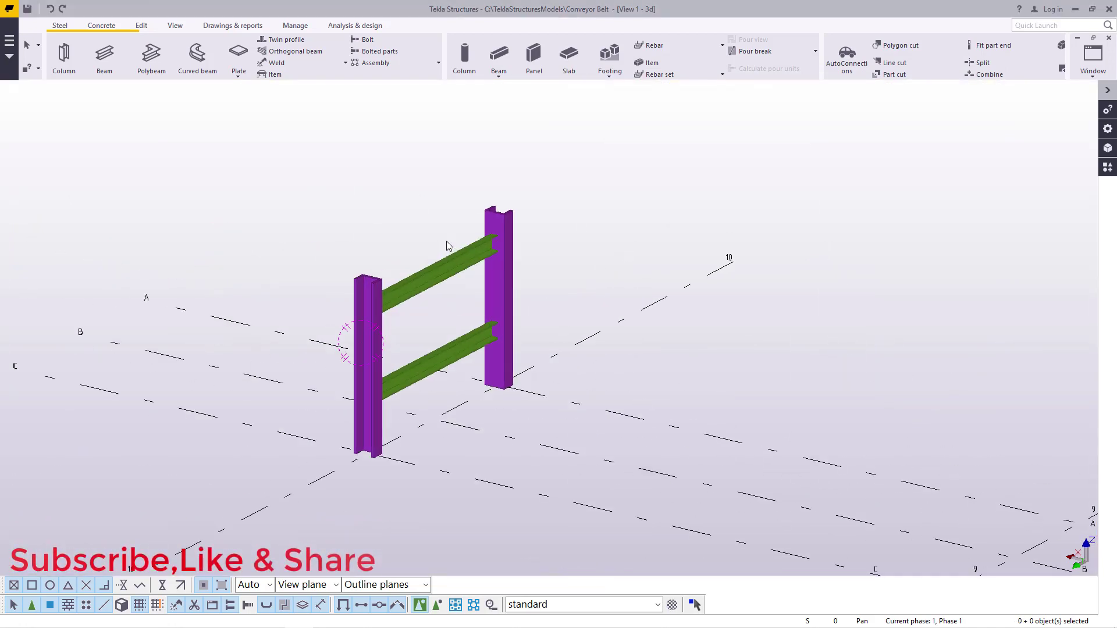
{"action": "left_click", "coordinate": [178, 27]}
{"action": "key", "text": "v"}
{"action": "left_click", "coordinate": [536, 307]}
{"action": "middle_click_drag", "start_coordinate": [545, 323], "coordinate": [606, 360], "text": "ctrl"}
{"action": "scroll", "coordinate": [600, 359], "scroll_direction": "down", "scroll_amount": 3}
{"action": "scroll", "coordinate": [656, 338], "scroll_direction": "up", "scroll_amount": 4}
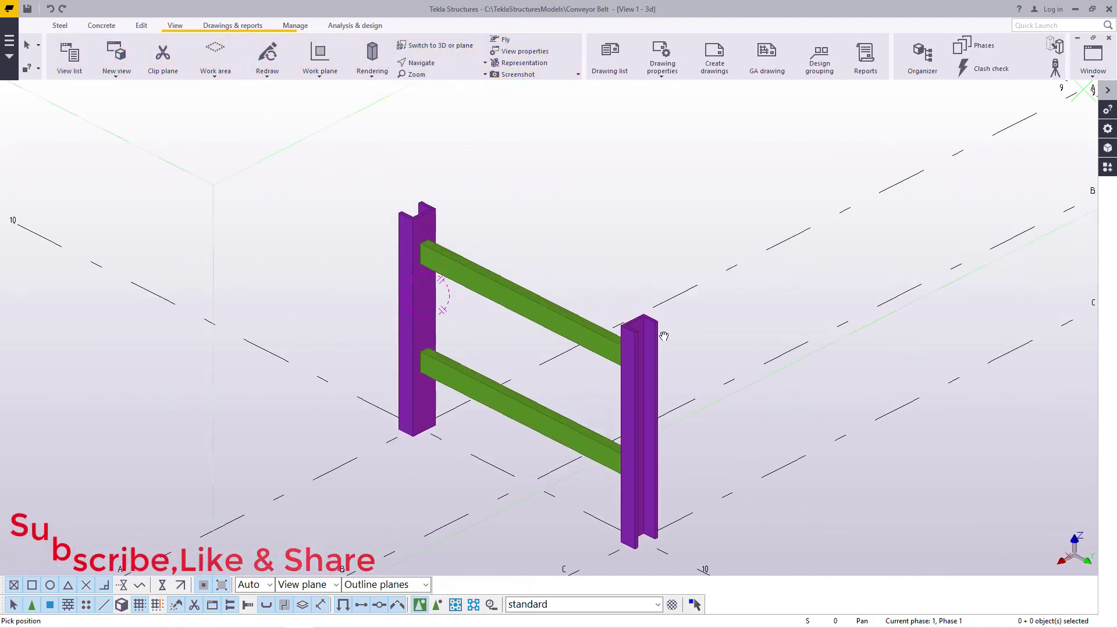
{"action": "scroll", "coordinate": [505, 251], "scroll_direction": "down", "scroll_amount": 5}
{"action": "right_click", "coordinate": [542, 204]}
{"action": "left_click", "coordinate": [568, 213]}
{"action": "scroll", "coordinate": [303, 468], "scroll_direction": "down", "scroll_amount": 1}
{"action": "scroll", "coordinate": [302, 470], "scroll_direction": "down", "scroll_amount": 2}
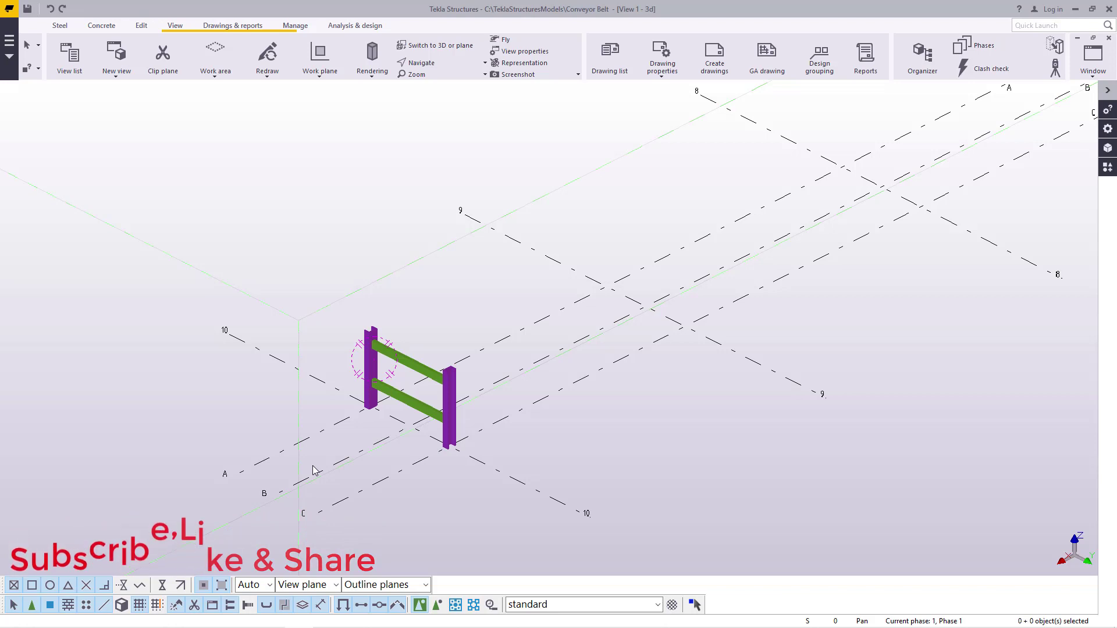
{"action": "scroll", "coordinate": [607, 347], "scroll_direction": "down", "scroll_amount": 1}
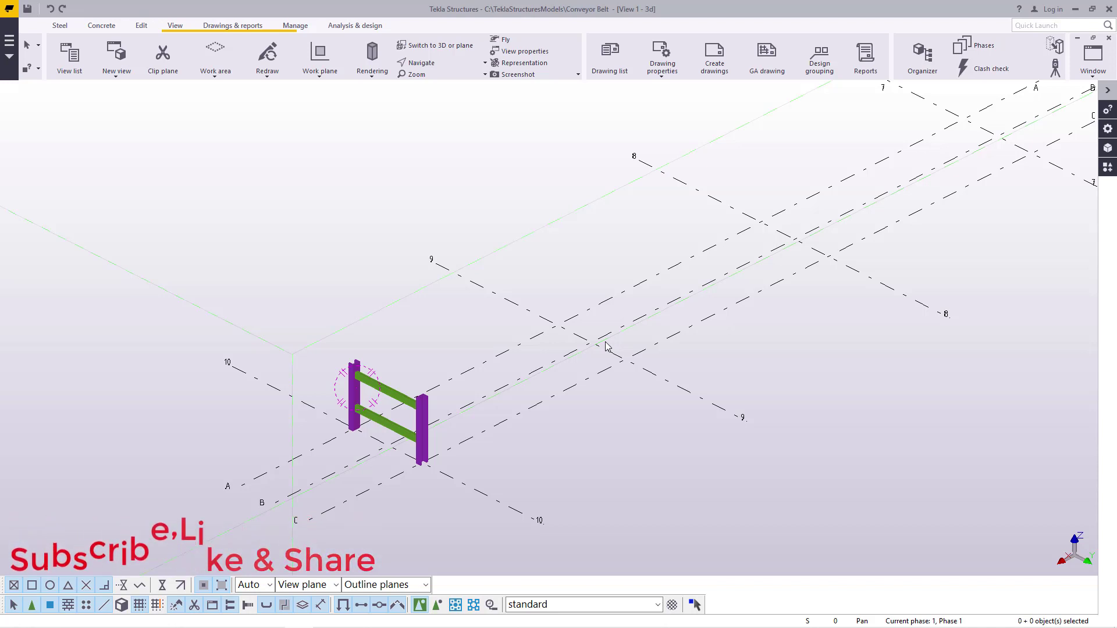
{"action": "scroll", "coordinate": [419, 400], "scroll_direction": "up", "scroll_amount": 6}
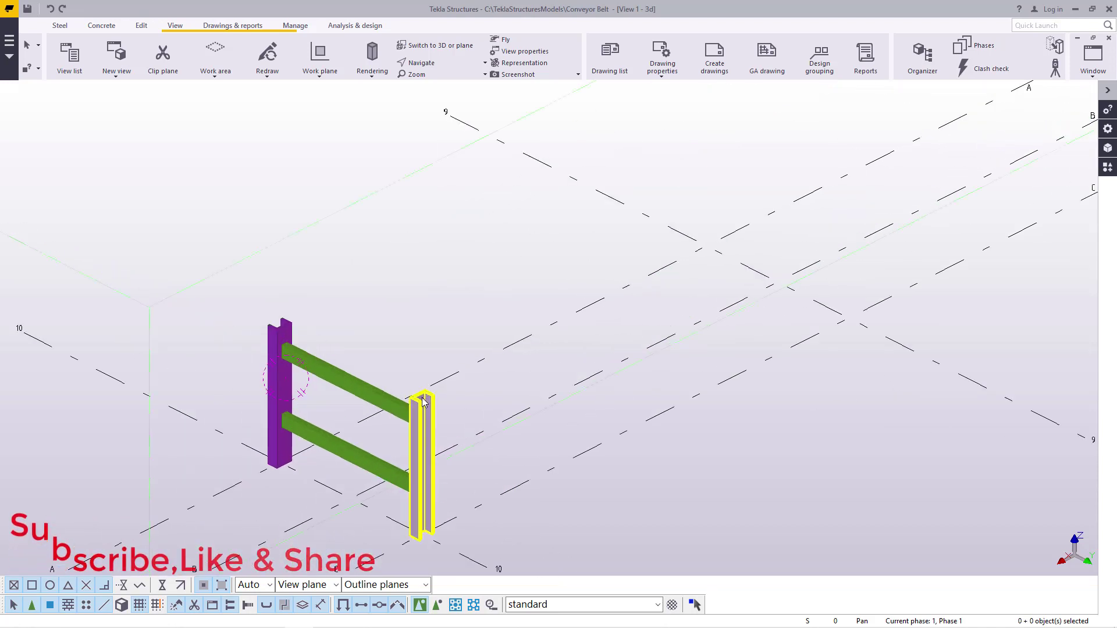
{"action": "scroll", "coordinate": [463, 407], "scroll_direction": "down", "scroll_amount": 5}
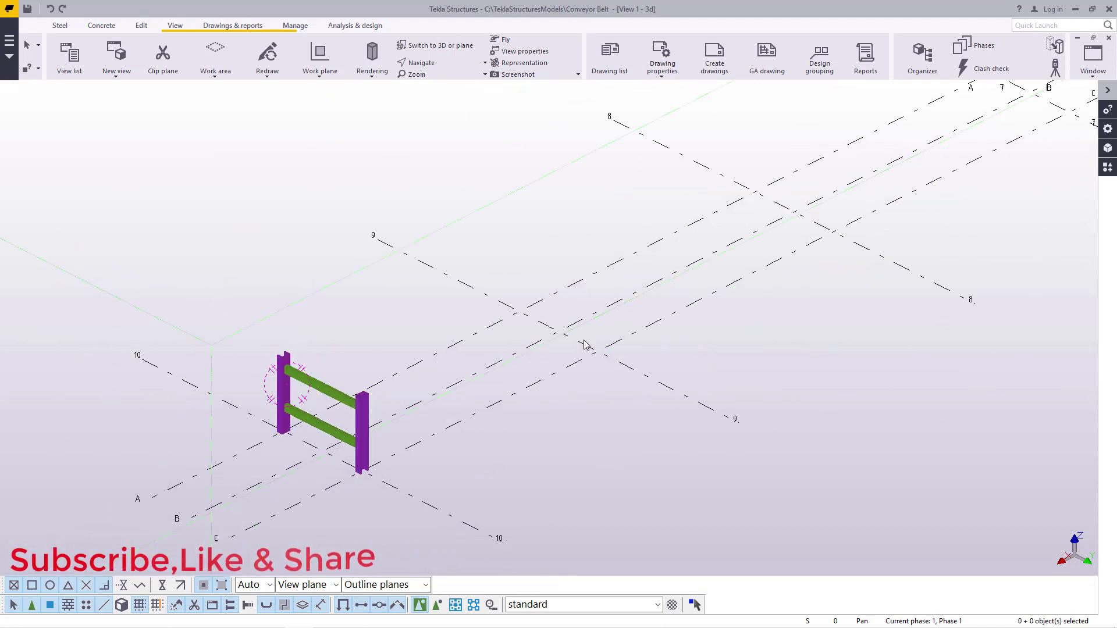
Check the grid's coordinate and label settings in its properties, and close them without changes.
{"action": "double_click", "coordinate": [527, 312]}
{"action": "scroll", "coordinate": [346, 437], "scroll_direction": "down", "scroll_amount": 8}
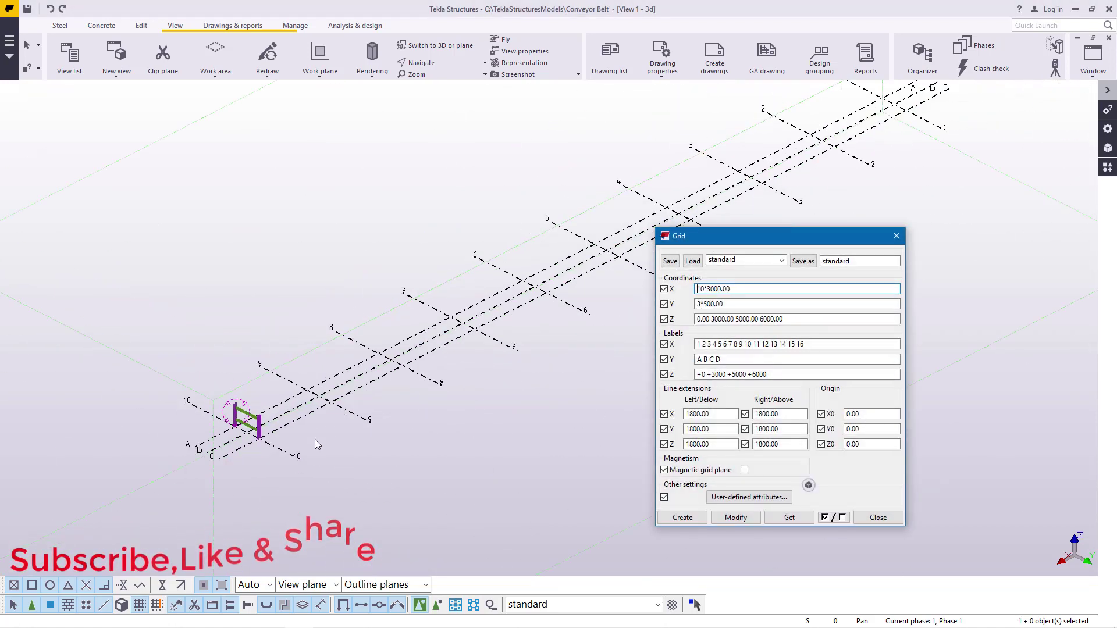
{"action": "scroll", "coordinate": [282, 434], "scroll_direction": "up", "scroll_amount": 4}
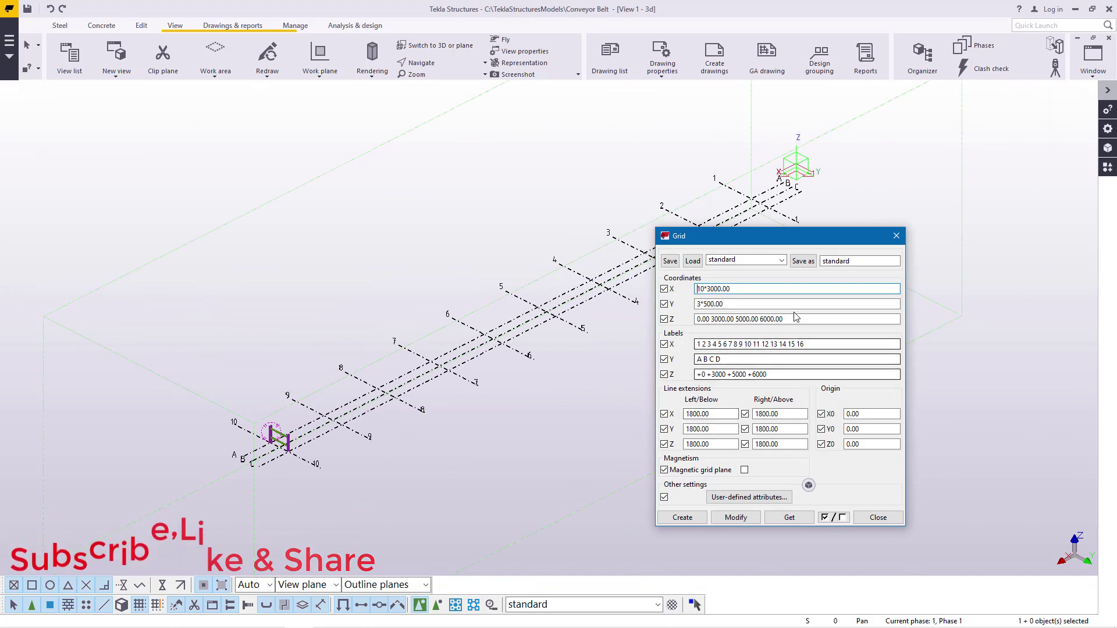
{"action": "left_click", "coordinate": [896, 236]}
{"action": "scroll", "coordinate": [292, 460], "scroll_direction": "up", "scroll_amount": 4}
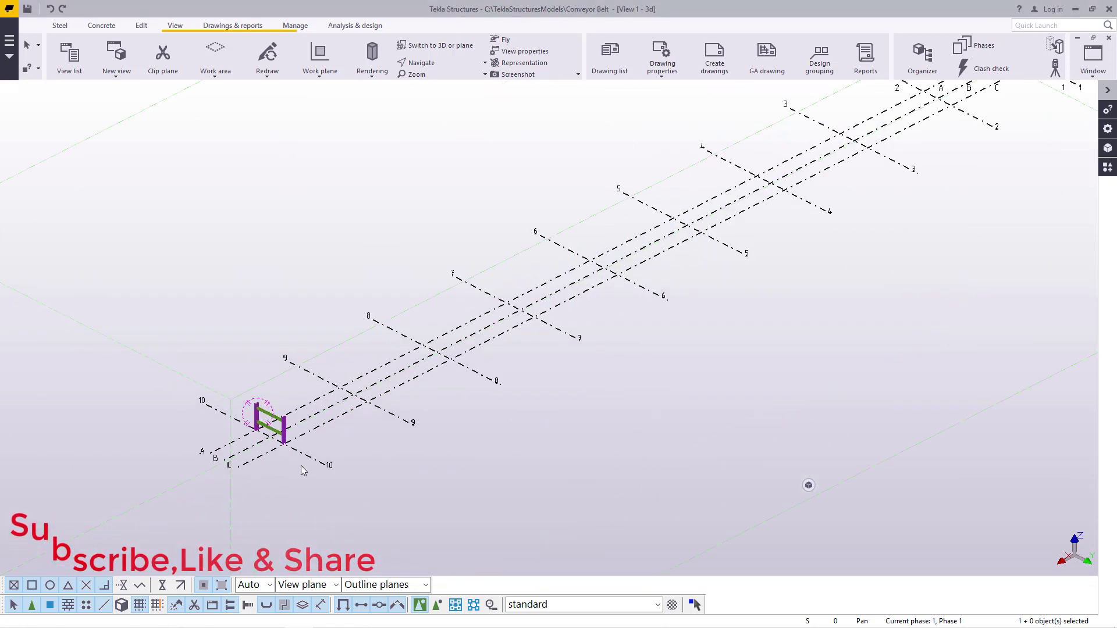
Measure the distance from the end of grid line 10 to the end of grid line 1, and end the command.
{"action": "left_click", "coordinate": [141, 25]}
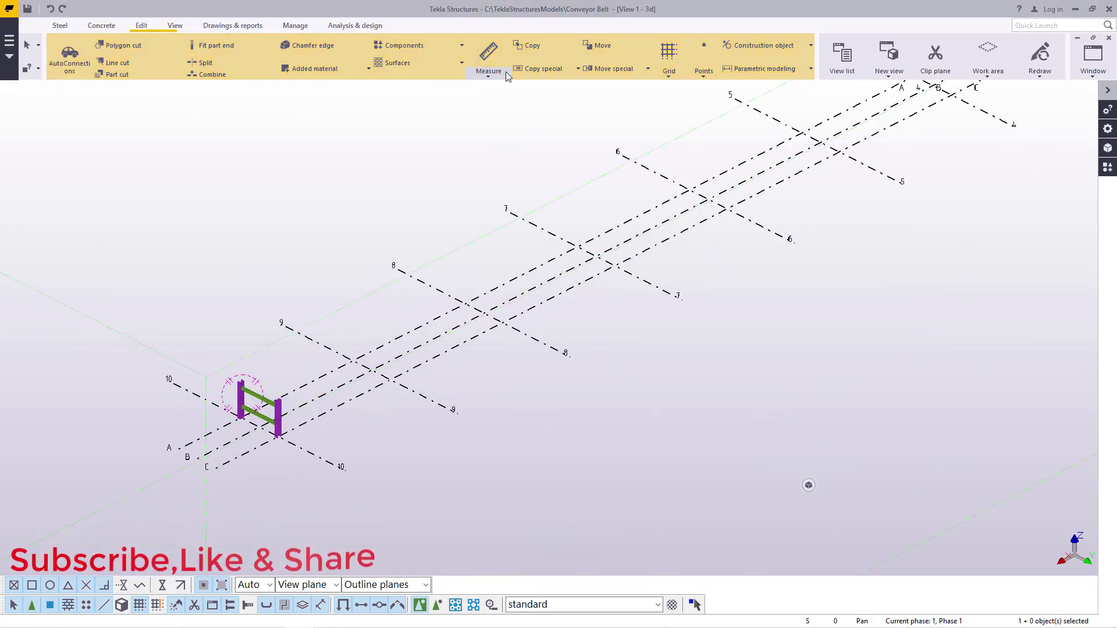
{"action": "left_click", "coordinate": [491, 73]}
{"action": "left_click", "coordinate": [498, 94]}
{"action": "left_click", "coordinate": [341, 467]}
{"action": "scroll", "coordinate": [384, 478], "scroll_direction": "down", "scroll_amount": 4}
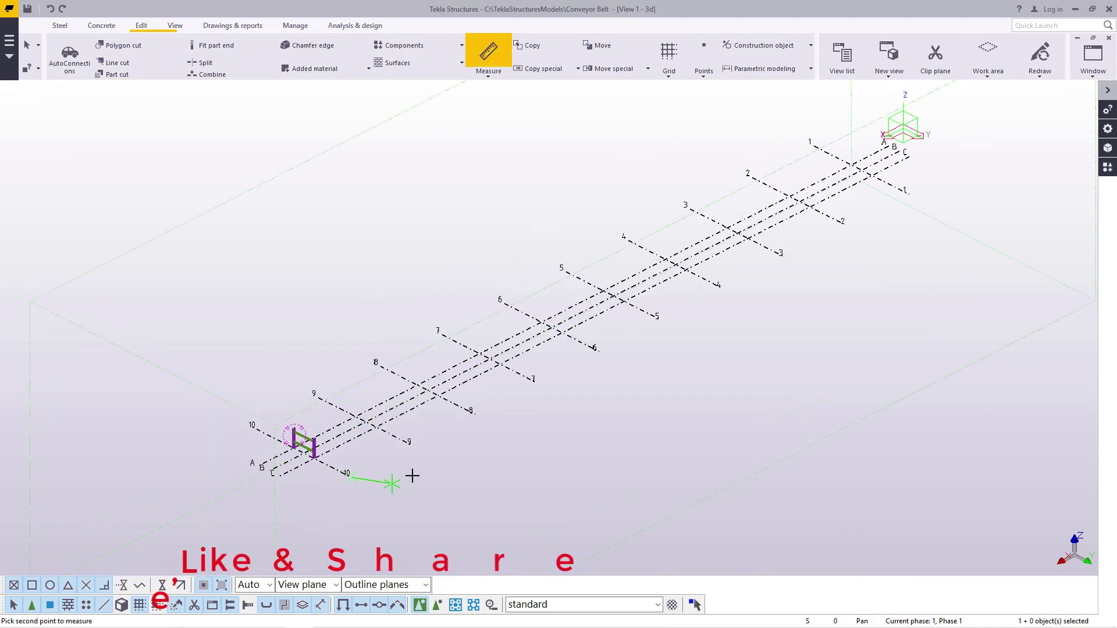
{"action": "scroll", "coordinate": [931, 178], "scroll_direction": "up", "scroll_amount": 2}
{"action": "left_click", "coordinate": [888, 203]}
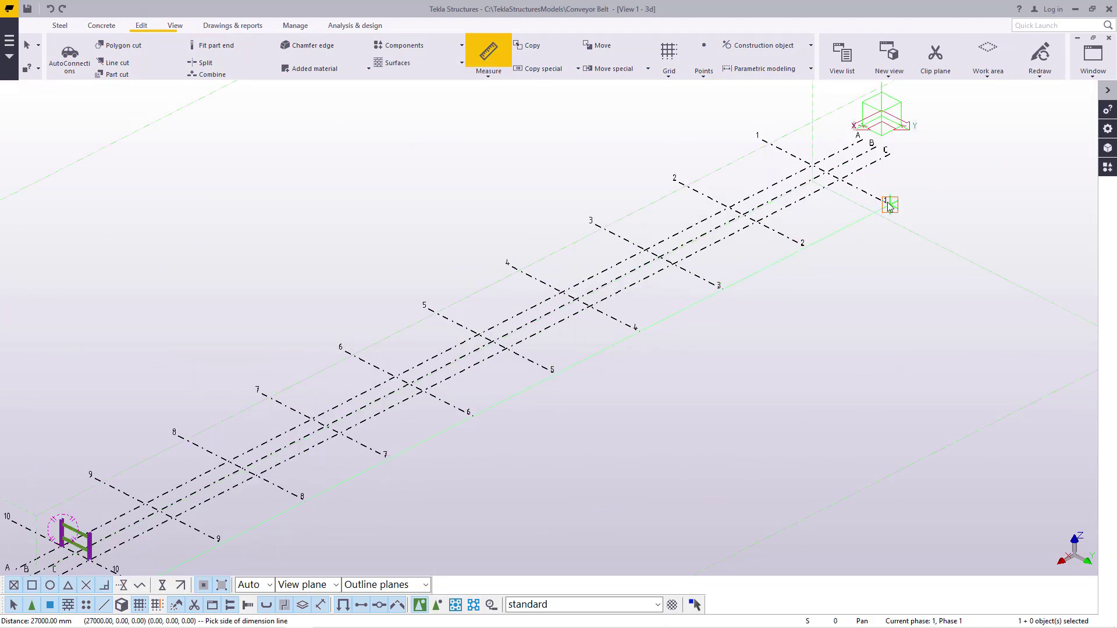
{"action": "right_click", "coordinate": [971, 156]}
{"action": "left_click", "coordinate": [993, 164]}
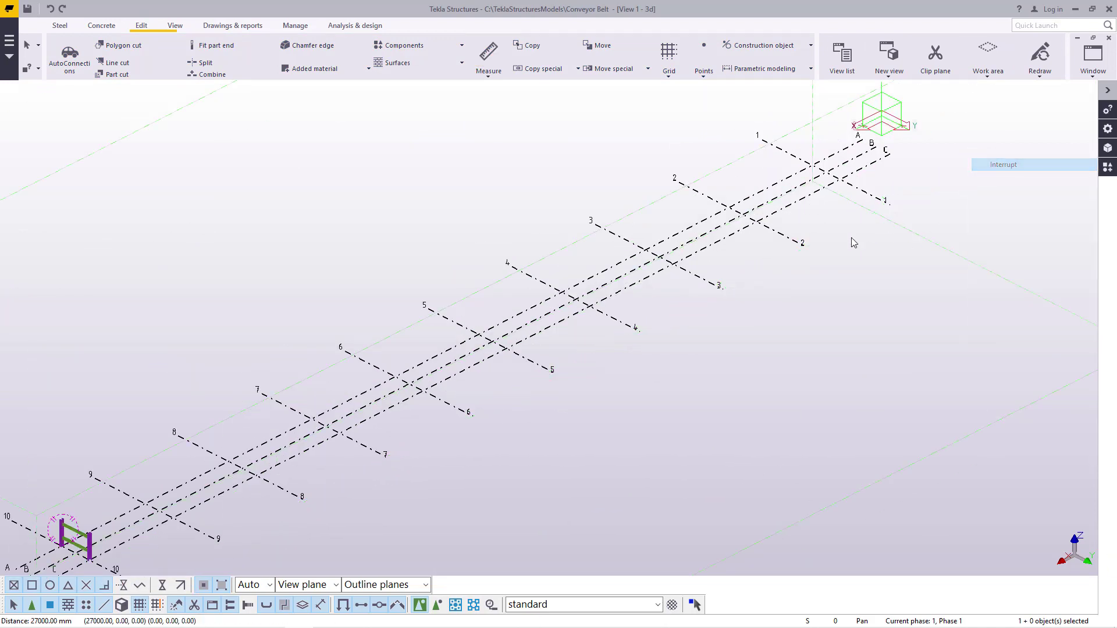
Place a concrete pad footing under the frame's column at the intersection of grid lines C and 10, and end the command.
{"action": "scroll", "coordinate": [861, 261], "scroll_direction": "down", "scroll_amount": 4}
{"action": "scroll", "coordinate": [400, 423], "scroll_direction": "up", "scroll_amount": 3}
{"action": "scroll", "coordinate": [400, 423], "scroll_direction": "up", "scroll_amount": 5}
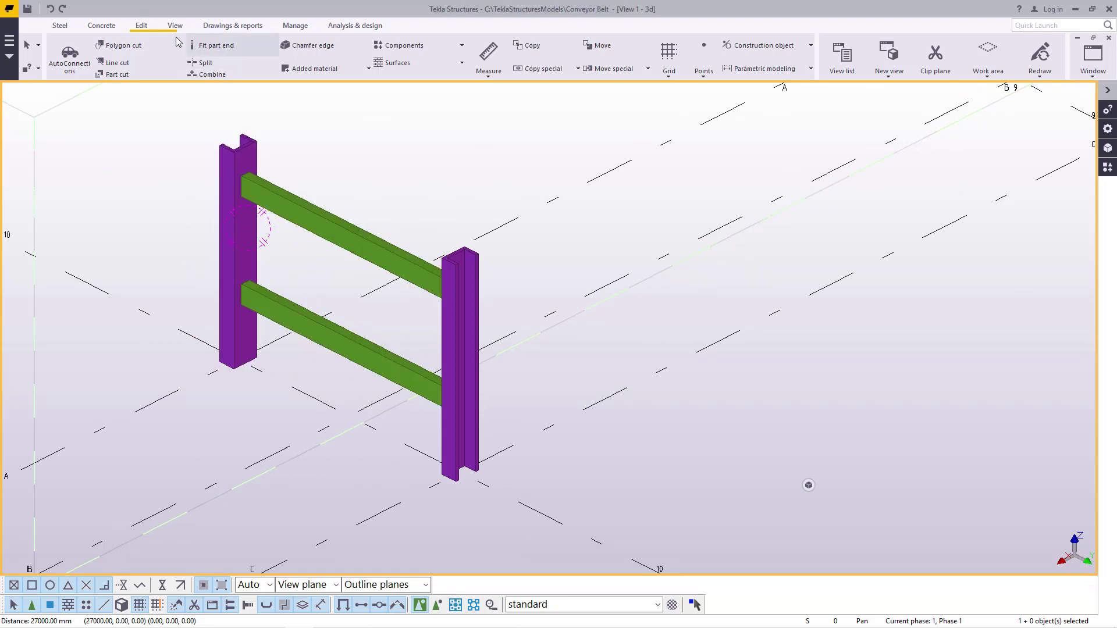
{"action": "left_click", "coordinate": [102, 26]}
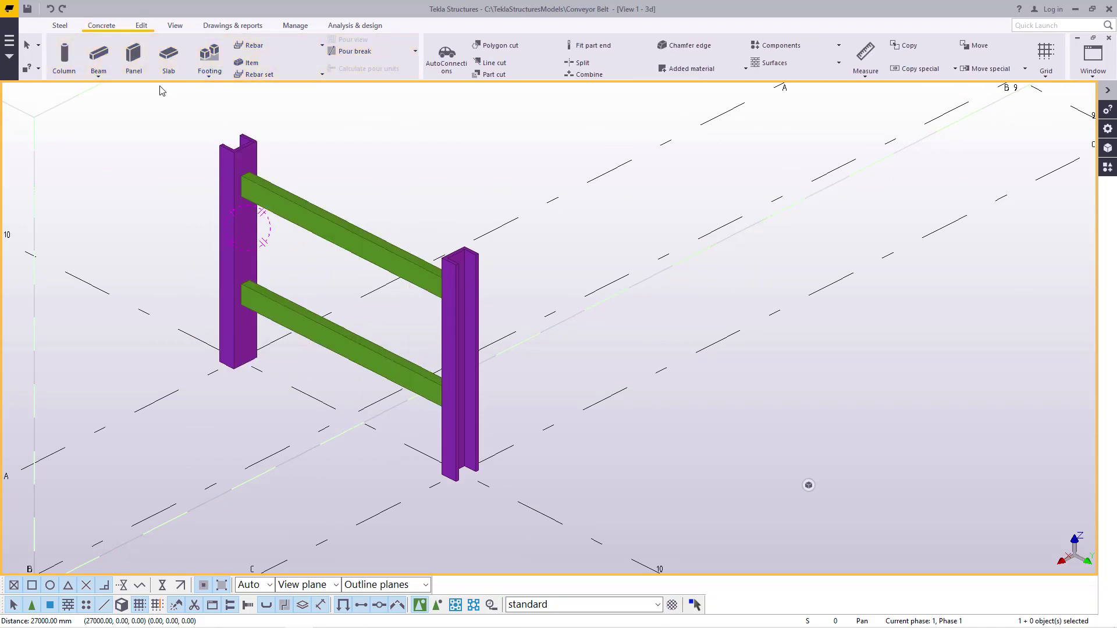
{"action": "left_click", "coordinate": [209, 72]}
{"action": "left_click", "coordinate": [218, 93]}
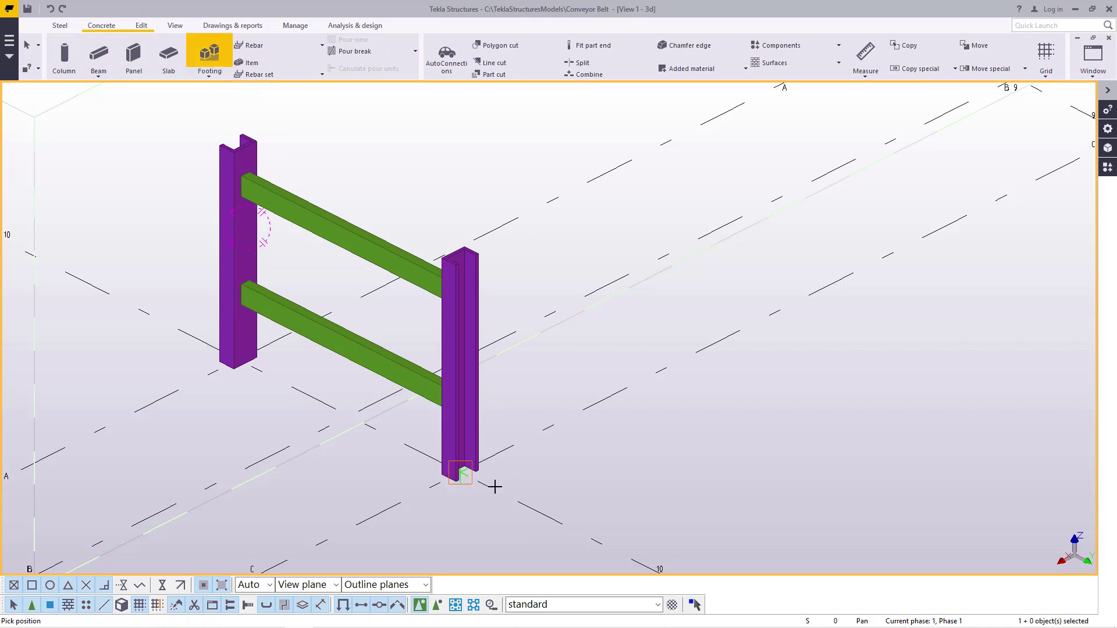
{"action": "scroll", "coordinate": [453, 476], "scroll_direction": "up", "scroll_amount": 5}
{"action": "left_click", "coordinate": [445, 444]}
{"action": "right_click", "coordinate": [531, 320]}
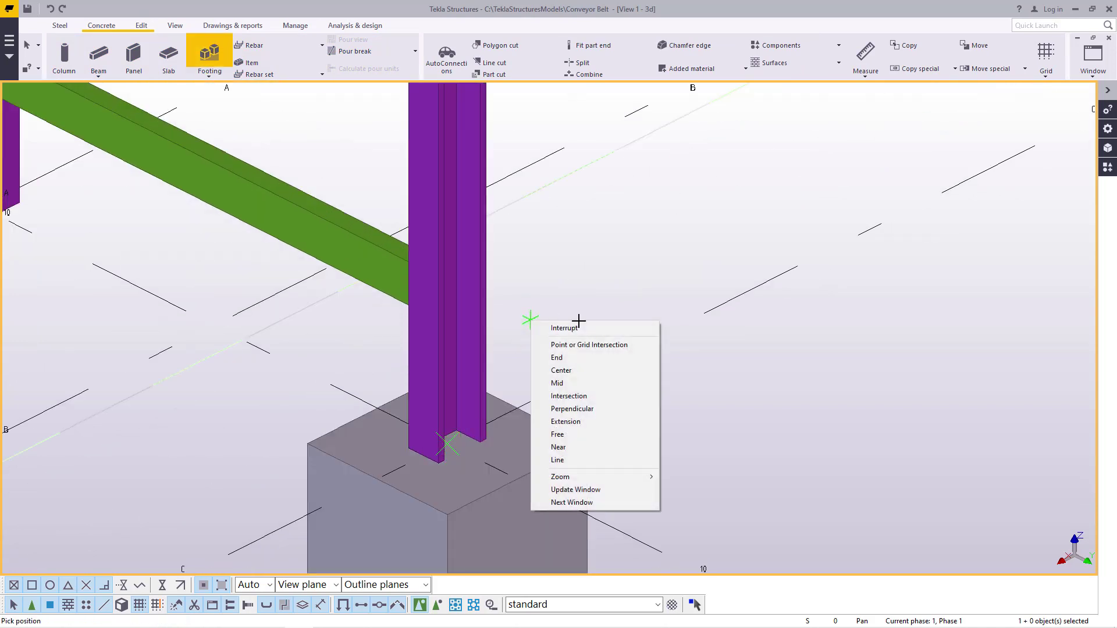
{"action": "left_click", "coordinate": [574, 329]}
{"action": "scroll", "coordinate": [611, 418], "scroll_direction": "down", "scroll_amount": 6}
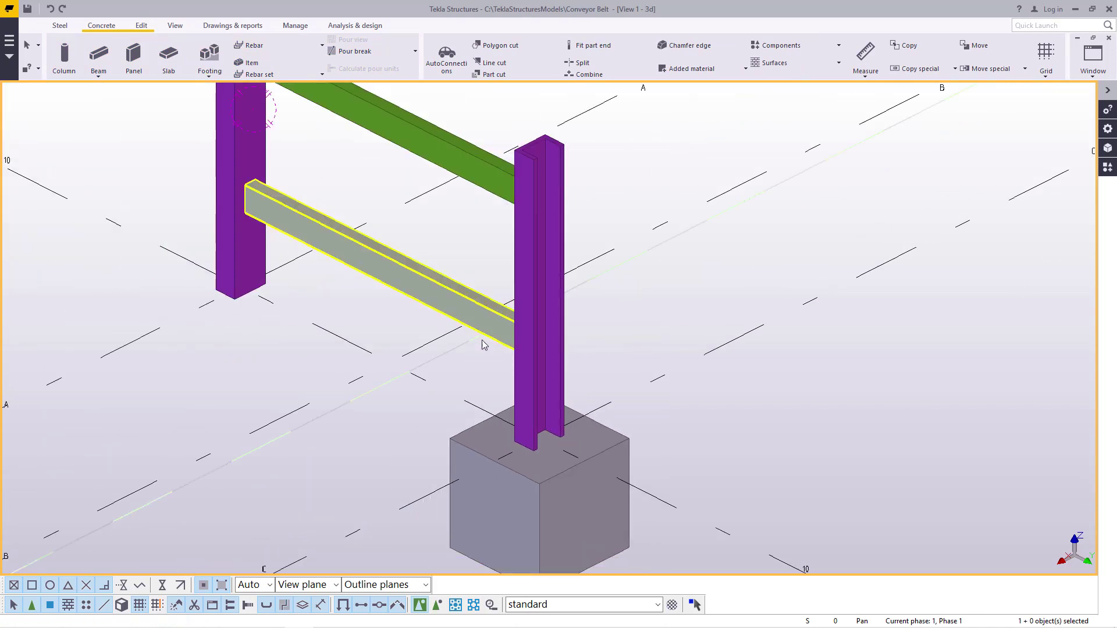
Try to apply the U.S. Base plate (1047) component to the foot of the column at C/10.
{"action": "left_click", "coordinate": [1109, 169]}
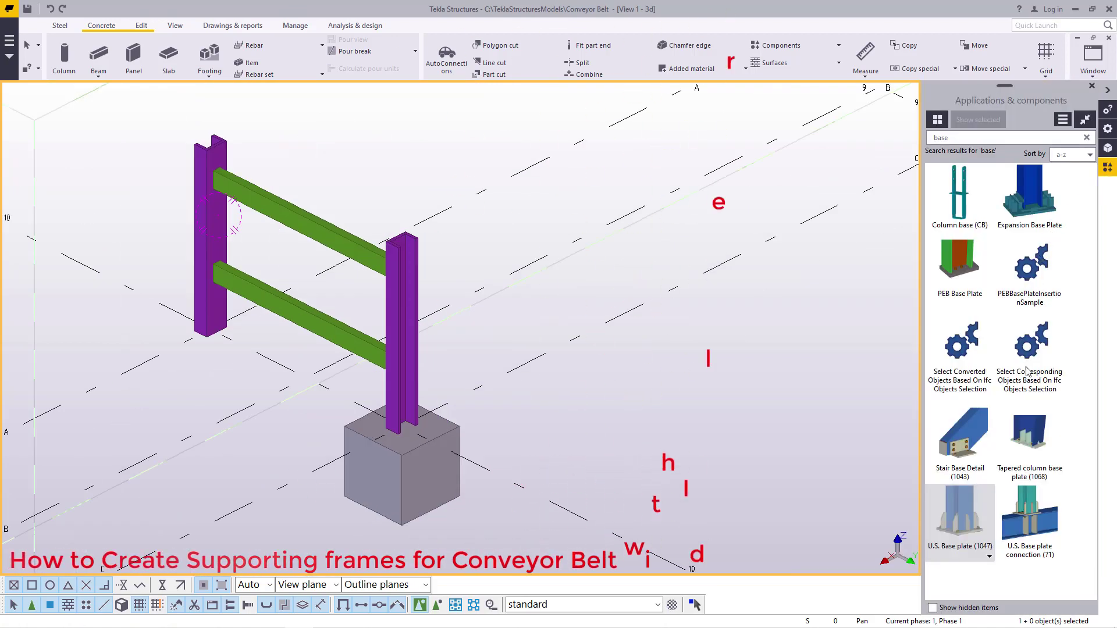
{"action": "scroll", "coordinate": [493, 438], "scroll_direction": "up", "scroll_amount": 5}
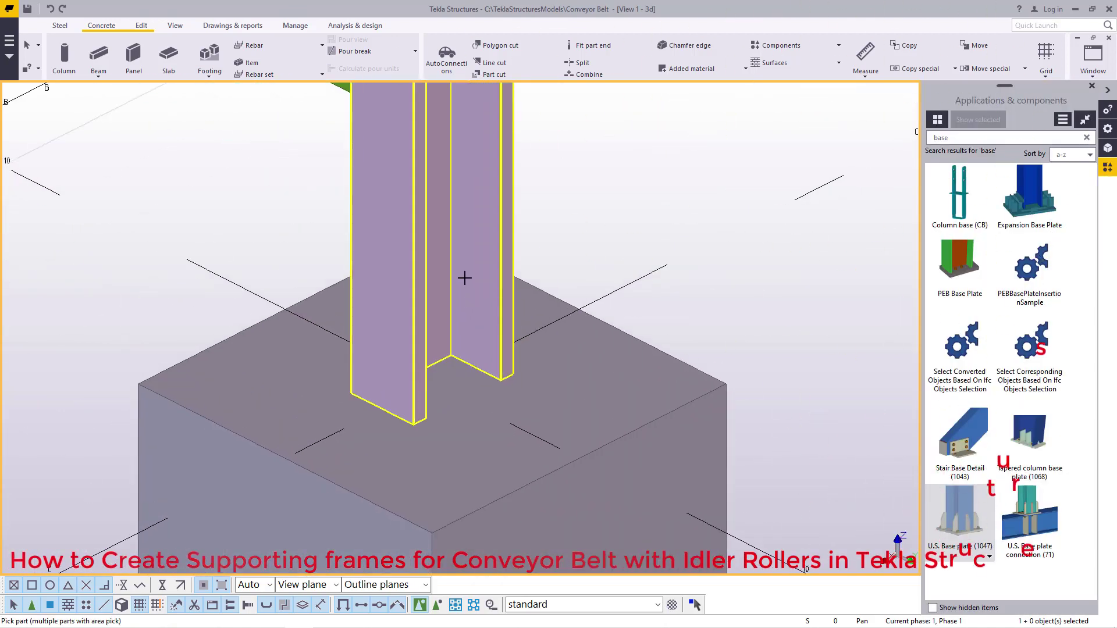
{"action": "left_click", "coordinate": [437, 333]}
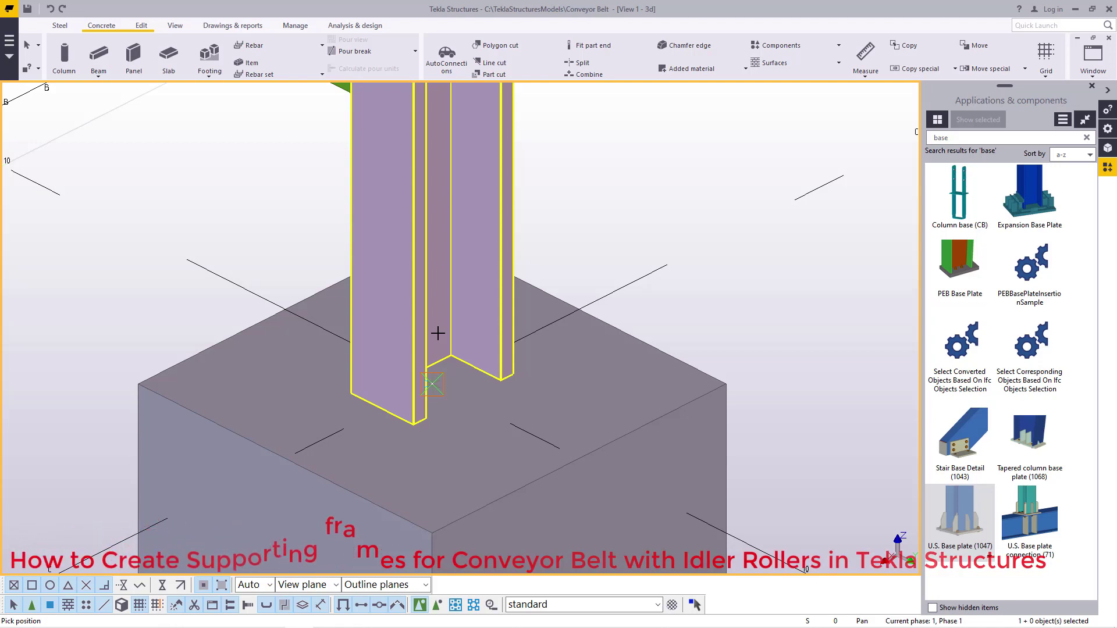
{"action": "left_click", "coordinate": [426, 374]}
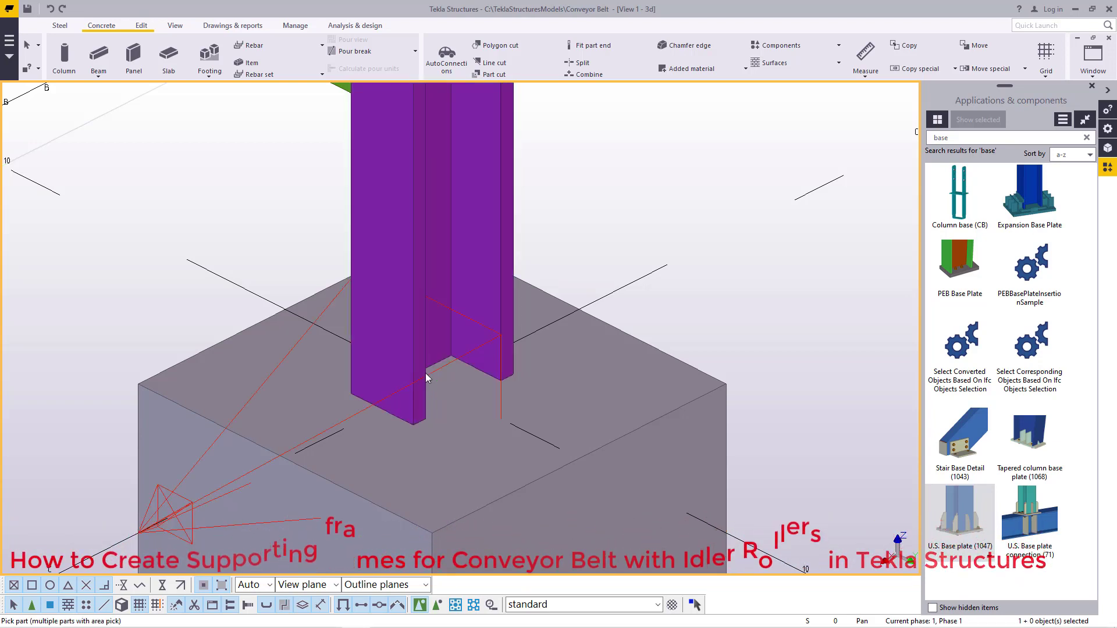
{"action": "right_click", "coordinate": [606, 190]}
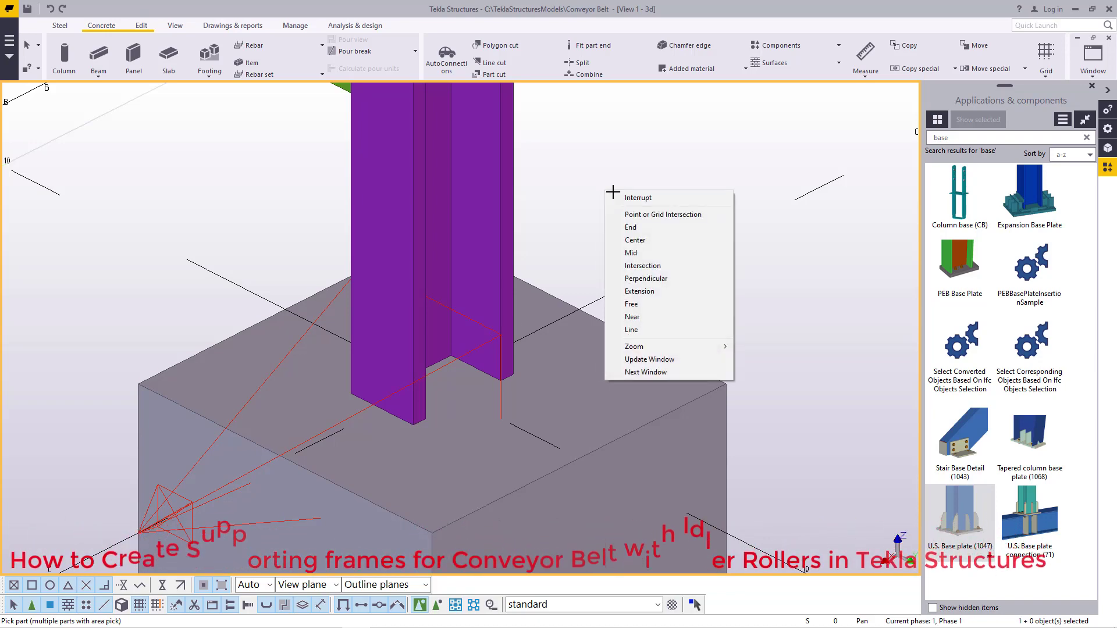
{"action": "left_click", "coordinate": [624, 197]}
Remove the base plate component symbol at the column's foot, restoring the footing deleted by mistake.
{"action": "scroll", "coordinate": [475, 341], "scroll_direction": "down", "scroll_amount": 5}
{"action": "scroll", "coordinate": [423, 376], "scroll_direction": "up", "scroll_amount": 5}
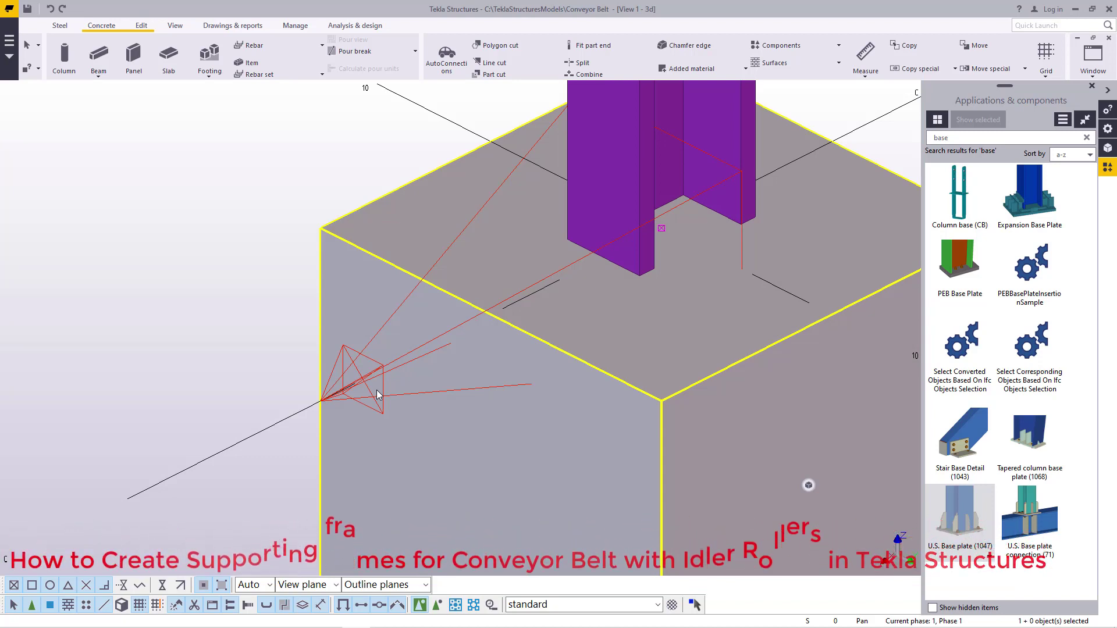
{"action": "right_click", "coordinate": [377, 394]}
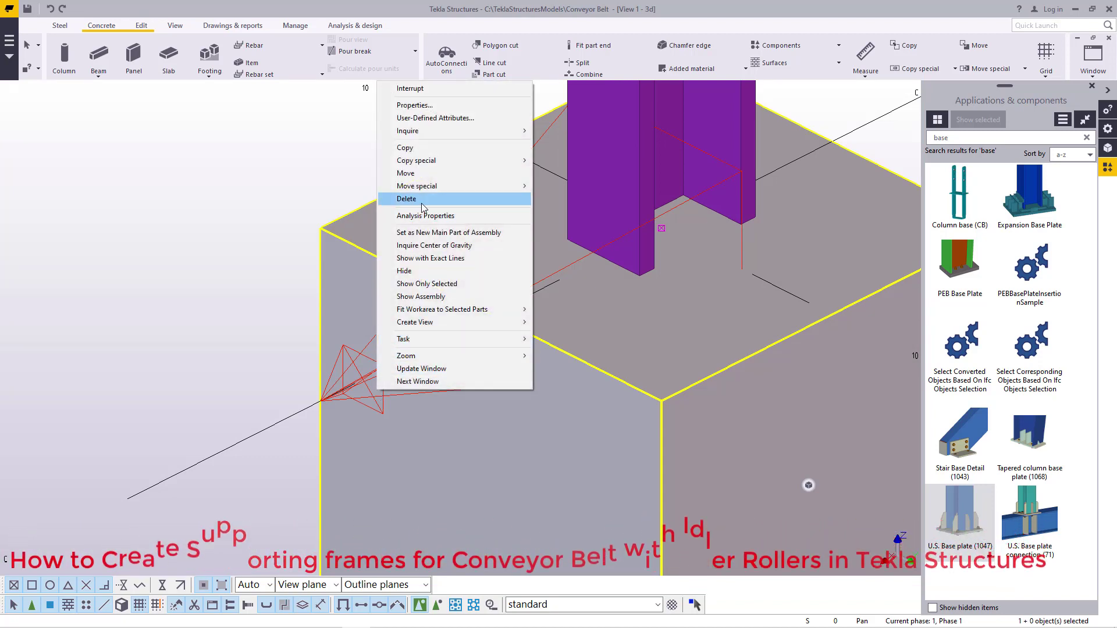
{"action": "left_click", "coordinate": [422, 199]}
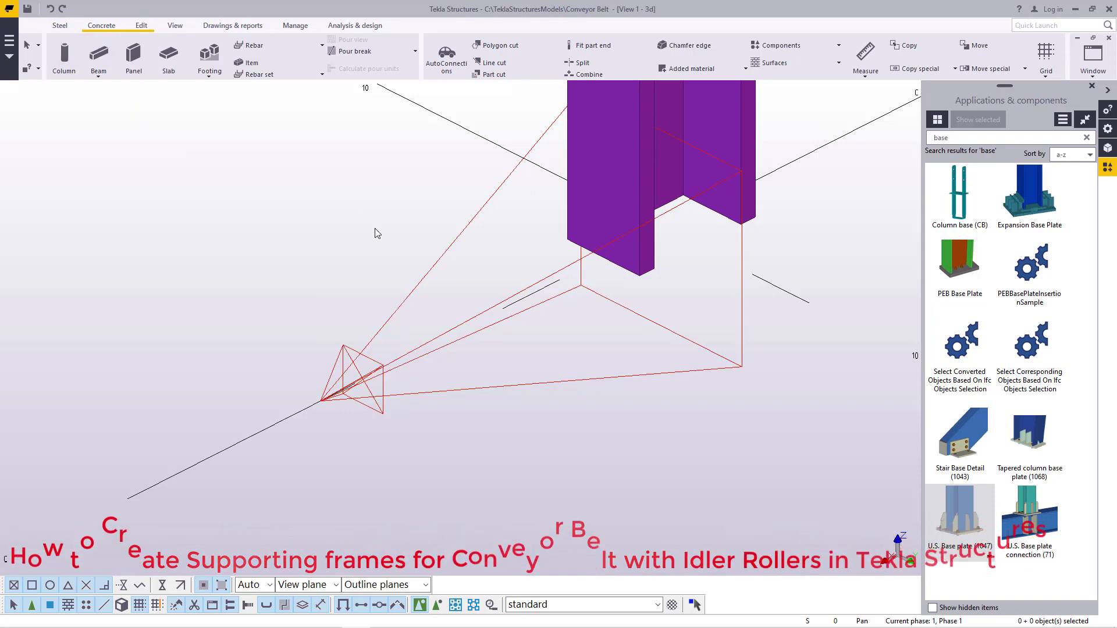
{"action": "key", "text": "ctrl+z"}
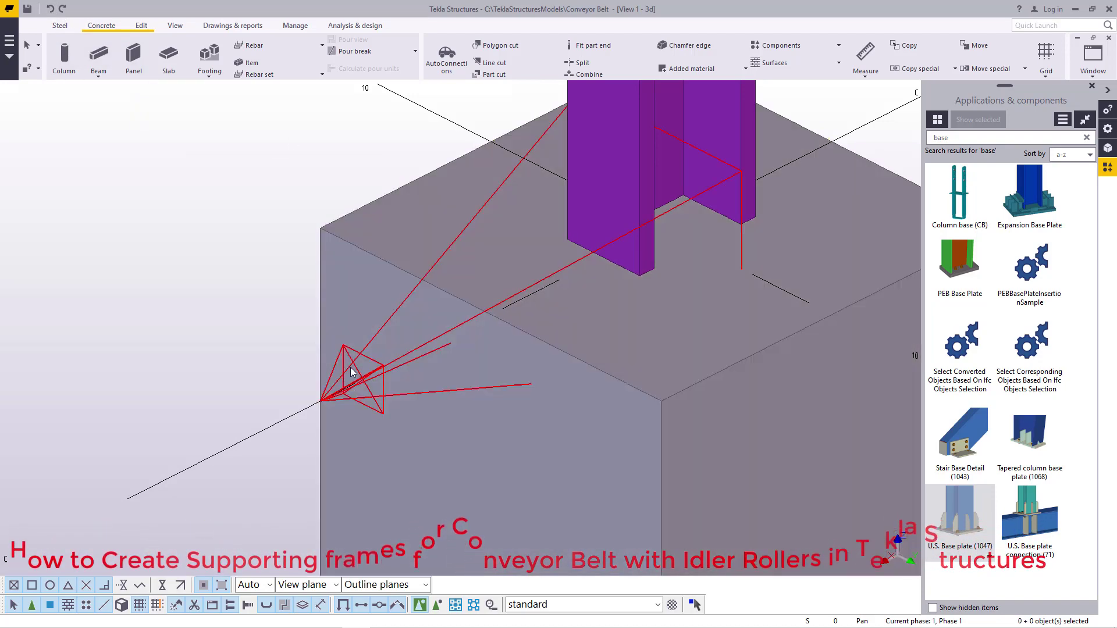
{"action": "scroll", "coordinate": [351, 373], "scroll_direction": "down", "scroll_amount": 3}
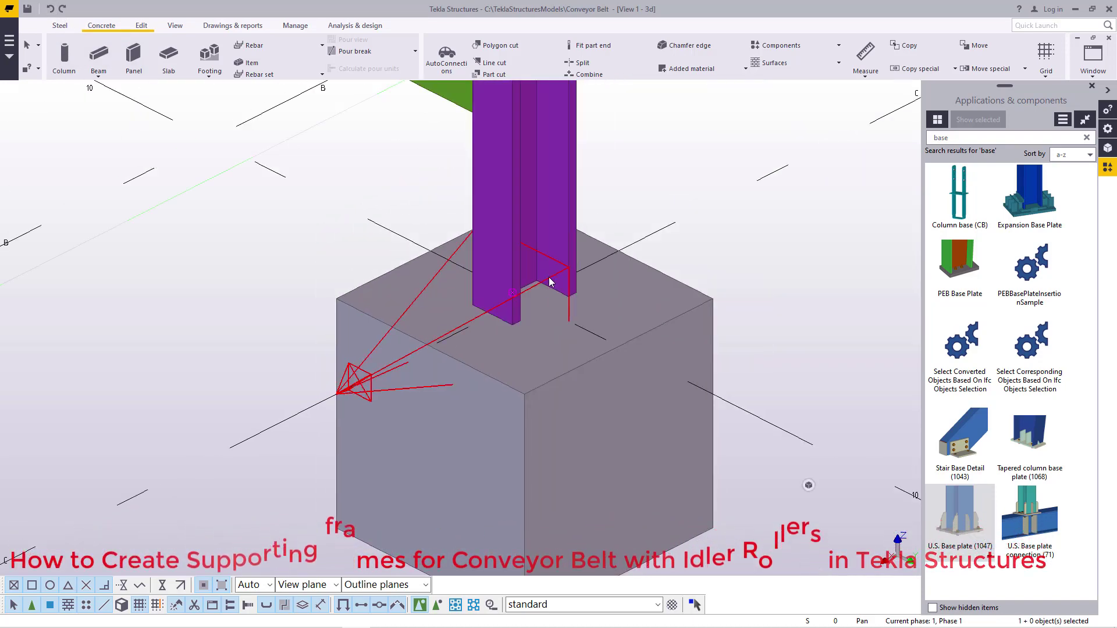
{"action": "key", "text": "Escape"}
Apply the U.S. Base plate (1047) component to the foot of the column at C/10, working from its web side, and end the command.
{"action": "left_click", "coordinate": [970, 519]}
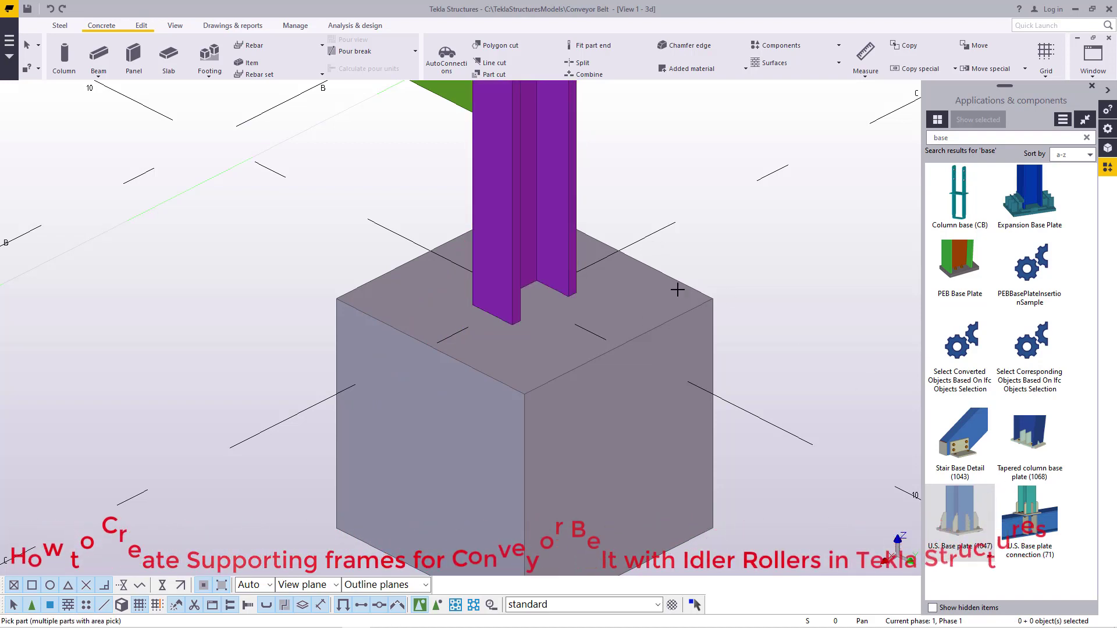
{"action": "left_click", "coordinate": [175, 25]}
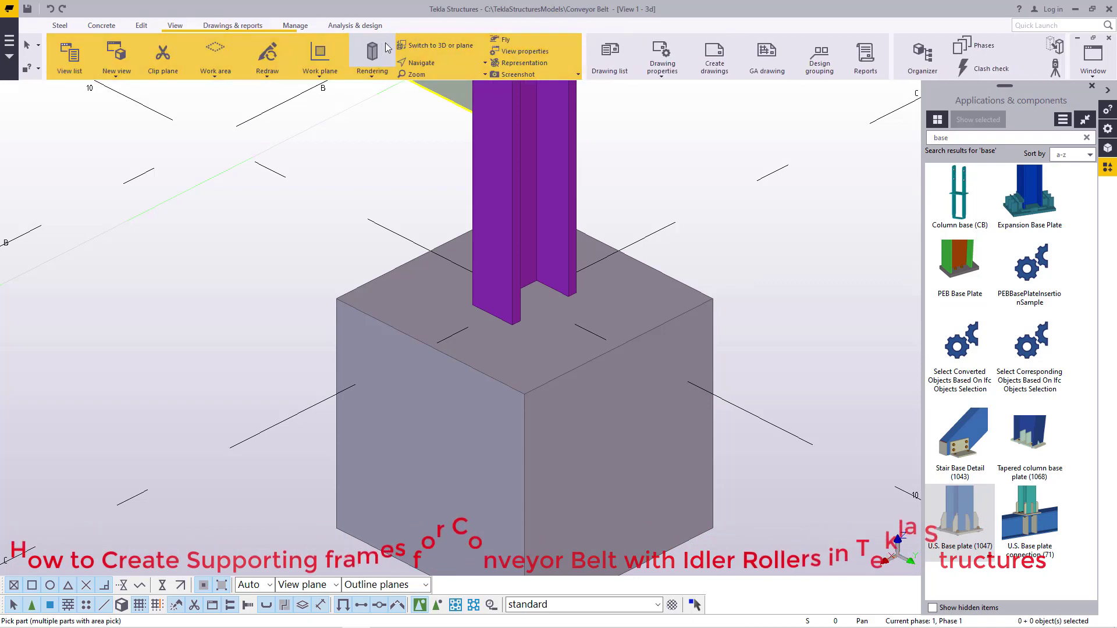
{"action": "left_click", "coordinate": [523, 283]}
{"action": "middle_click_drag", "start_coordinate": [517, 280], "coordinate": [714, 269], "text": "ctrl"}
{"action": "right_click", "coordinate": [687, 182]}
{"action": "left_click", "coordinate": [719, 190]}
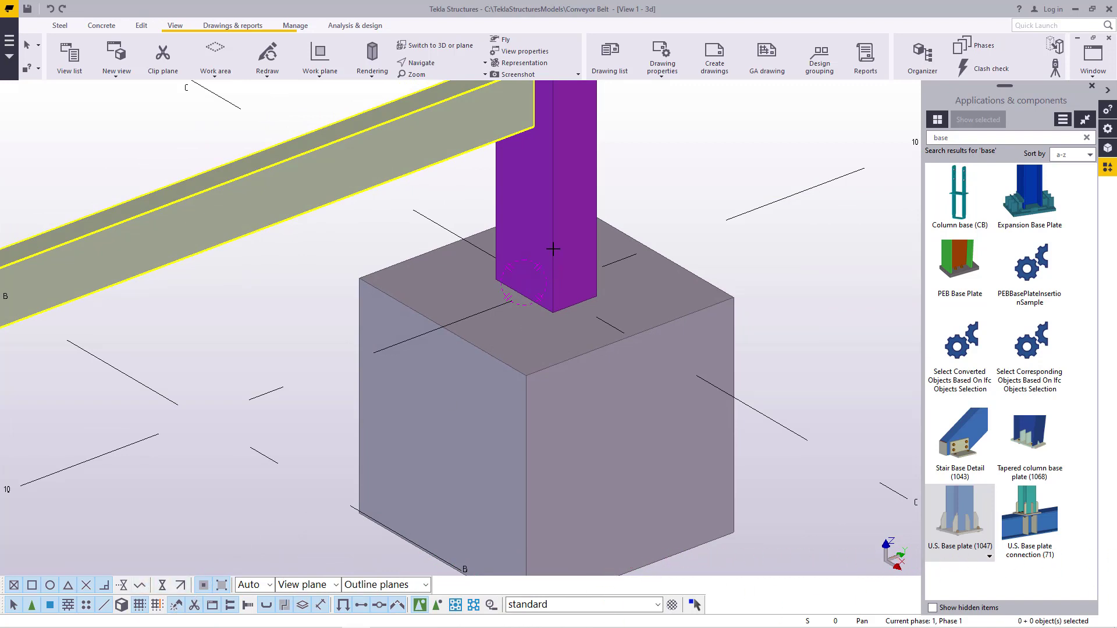
{"action": "left_click", "coordinate": [584, 121]}
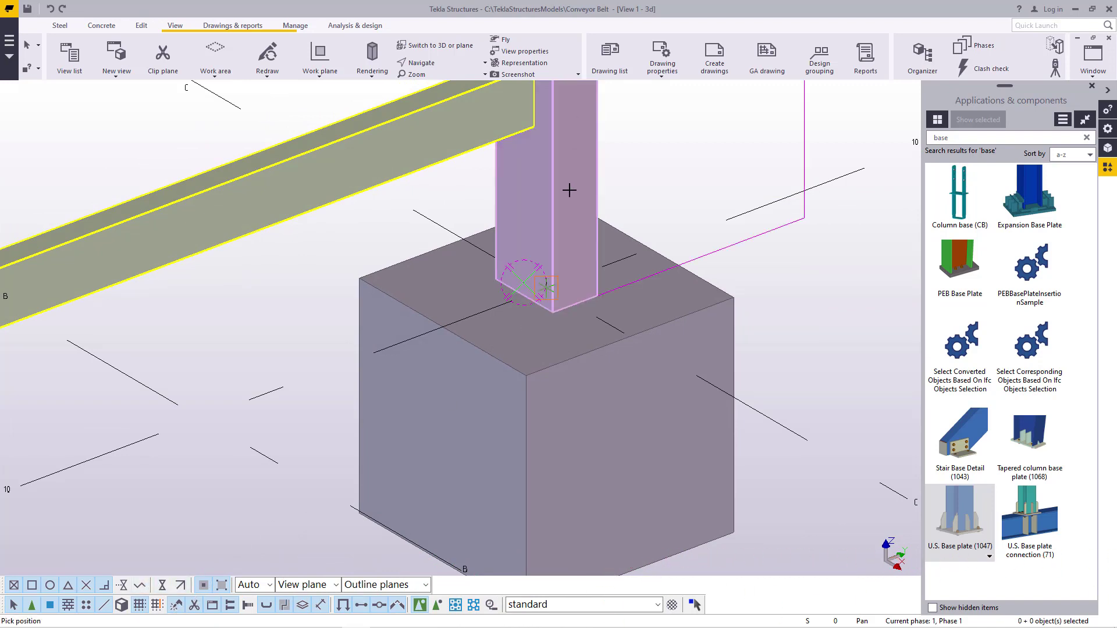
{"action": "left_click", "coordinate": [533, 288]}
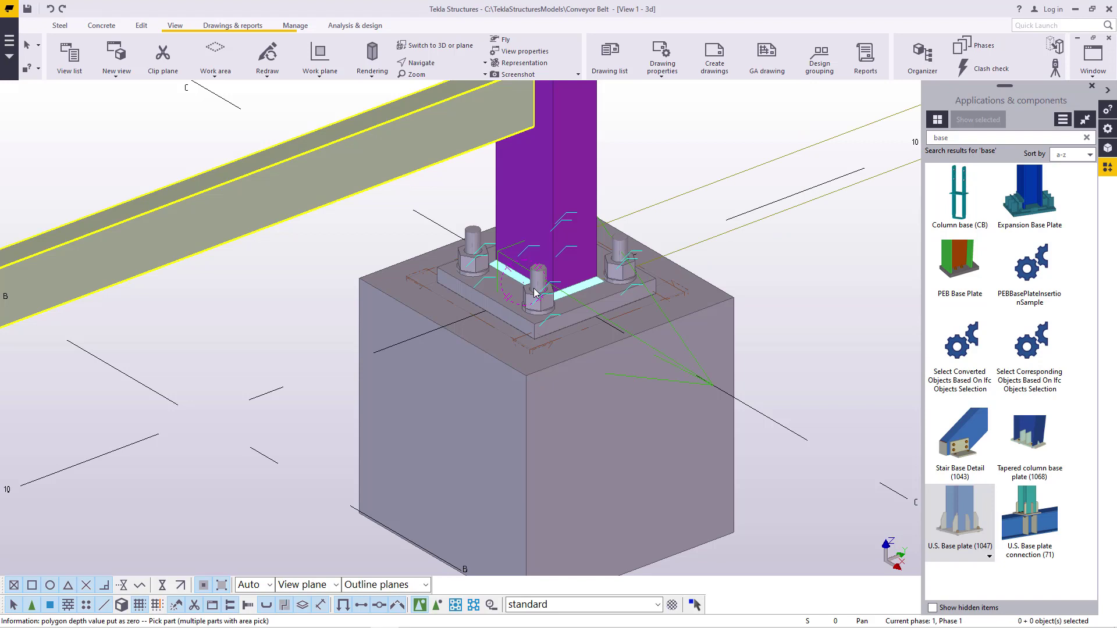
{"action": "right_click", "coordinate": [665, 159]}
{"action": "left_click", "coordinate": [675, 160]}
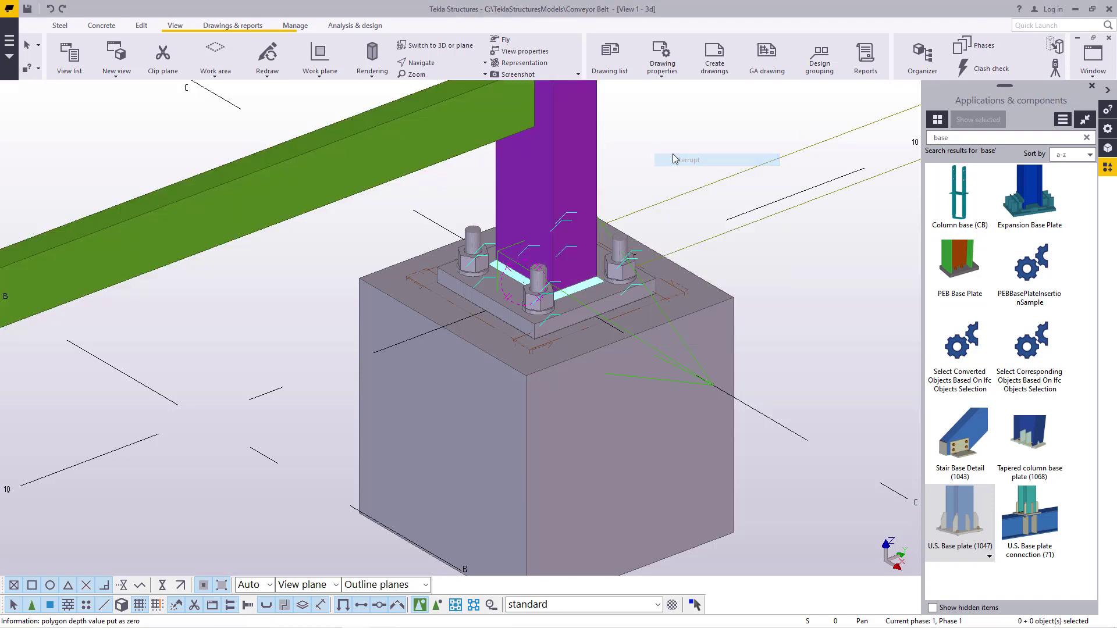
End the base plate command and redraw the view to clear the temporary graphics around the column at C/10.
{"action": "right_click", "coordinate": [653, 140]}
{"action": "left_click", "coordinate": [643, 127]}
{"action": "right_click", "coordinate": [642, 127]}
{"action": "left_click", "coordinate": [707, 193]}
{"action": "left_click", "coordinate": [515, 107]}
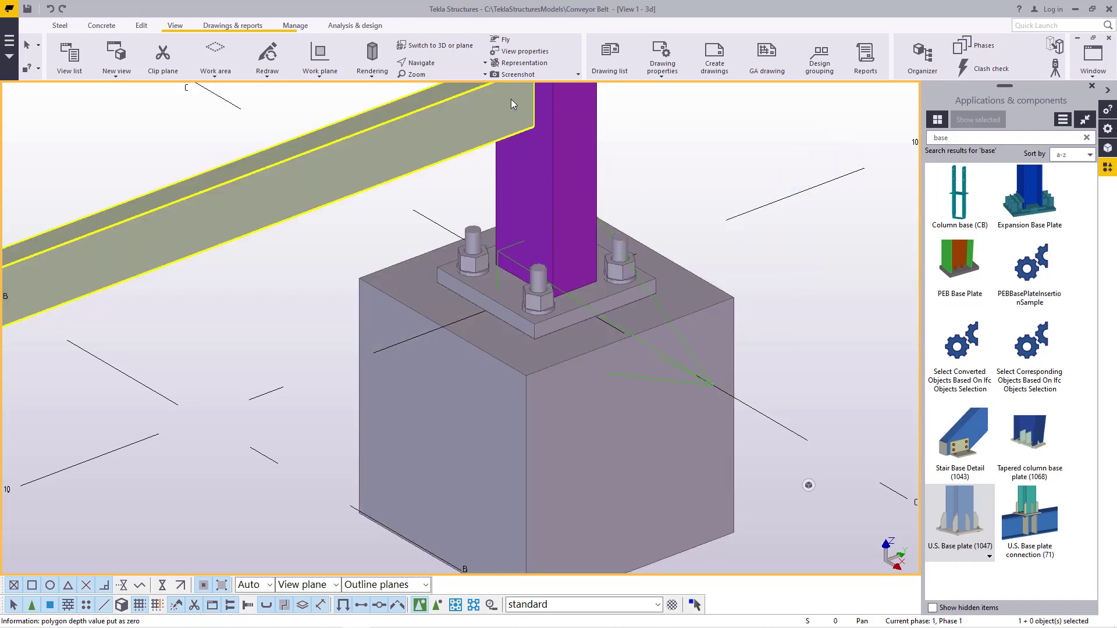
Rotate the model view to examine the base plate and footing at C/10 from another side of the frame.
{"action": "left_click", "coordinate": [449, 63]}
{"action": "left_click", "coordinate": [457, 81]}
{"action": "left_click_drag", "start_coordinate": [562, 247], "coordinate": [360, 267]}
{"action": "scroll", "coordinate": [559, 265], "scroll_direction": "down", "scroll_amount": 3}
{"action": "left_click_drag", "start_coordinate": [574, 272], "coordinate": [621, 288]}
{"action": "scroll", "coordinate": [596, 296], "scroll_direction": "down", "scroll_amount": 3}
{"action": "scroll", "coordinate": [622, 288], "scroll_direction": "up", "scroll_amount": 5}
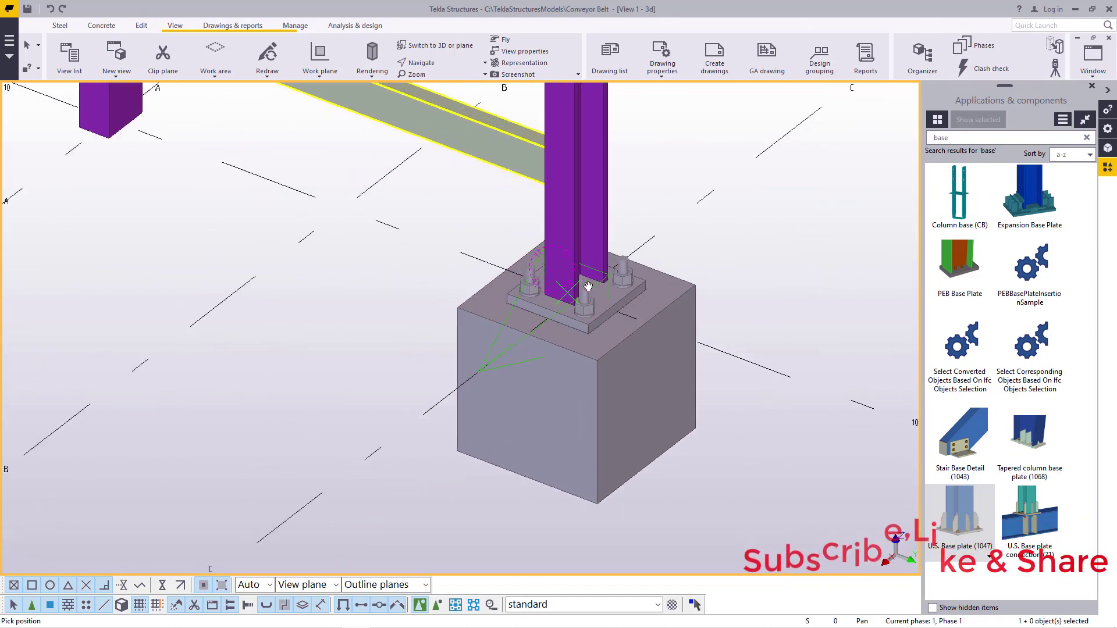
{"action": "scroll", "coordinate": [594, 334], "scroll_direction": "down", "scroll_amount": 2}
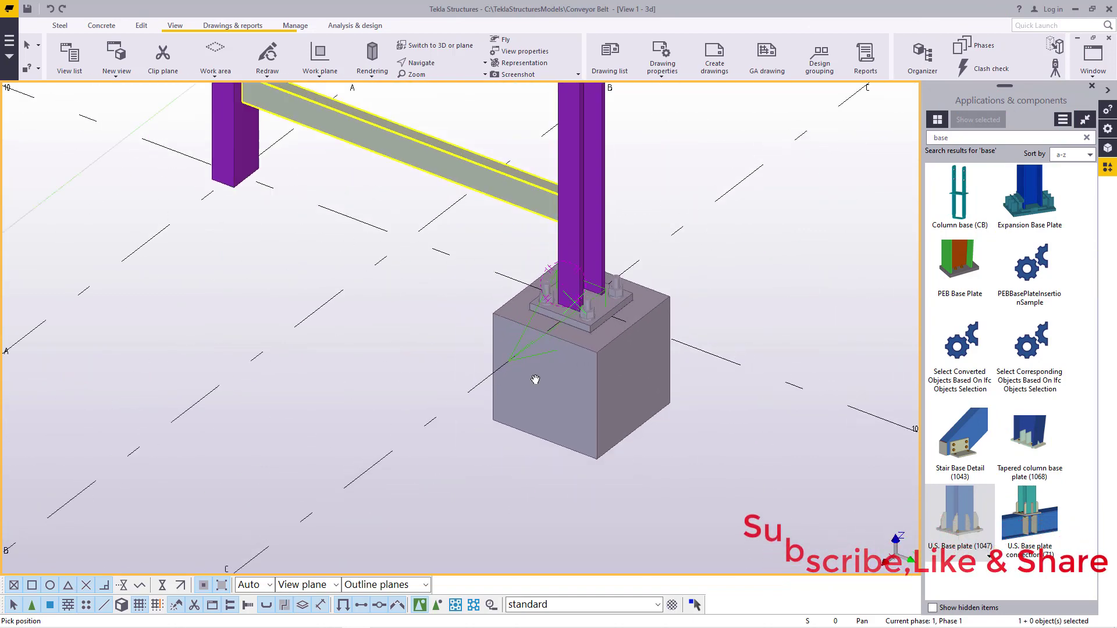
{"action": "scroll", "coordinate": [603, 392], "scroll_direction": "up", "scroll_amount": 4}
{"action": "right_click", "coordinate": [661, 147]}
{"action": "left_click", "coordinate": [678, 151]}
Copy the footing and base plate component at C/10 1000 mm from grid line C to grid line A, and end the command.
{"action": "left_click", "coordinate": [612, 320]}
{"action": "scroll", "coordinate": [612, 317], "scroll_direction": "down", "scroll_amount": 5}
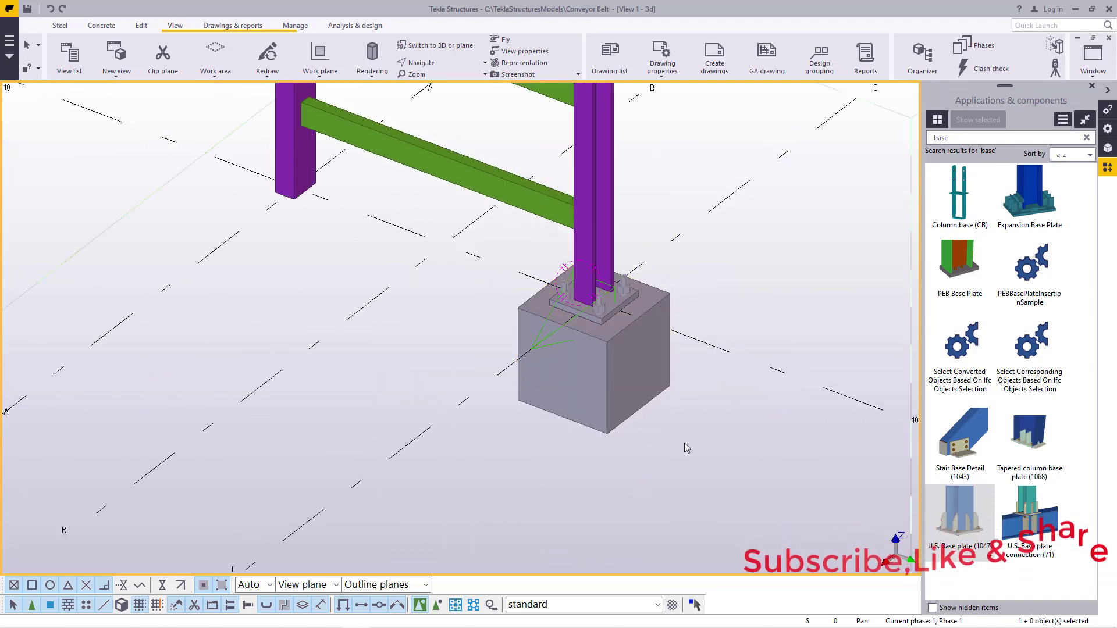
{"action": "left_click", "coordinate": [592, 317]}
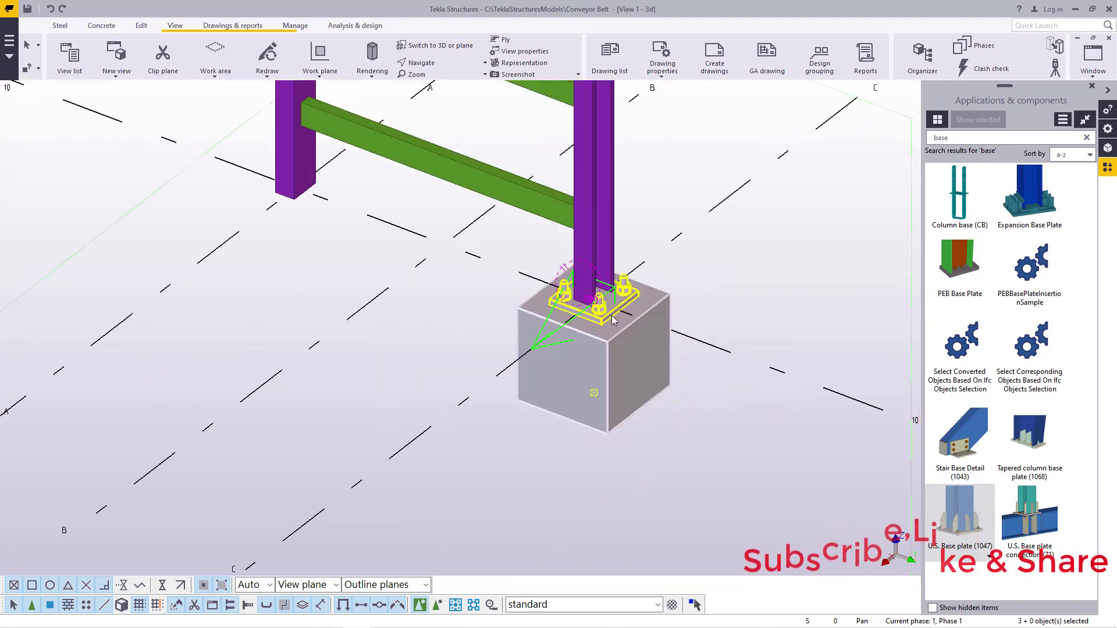
{"action": "left_click_drag", "start_coordinate": [391, 518], "coordinate": [194, 342]}
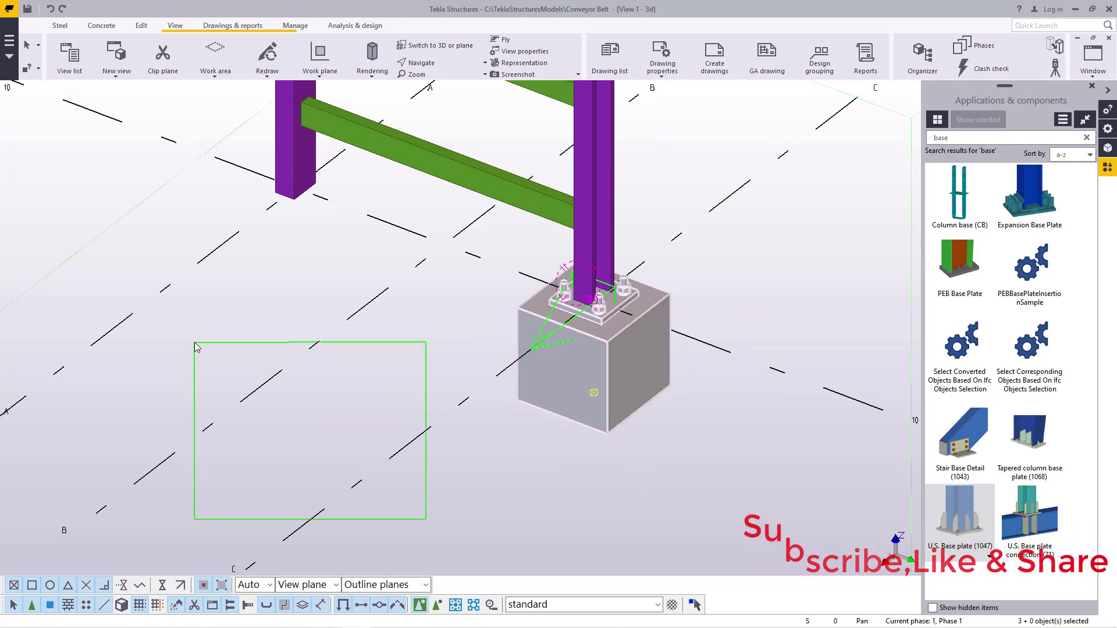
{"action": "scroll", "coordinate": [518, 335], "scroll_direction": "down", "scroll_amount": 3}
{"action": "right_click", "coordinate": [691, 270]}
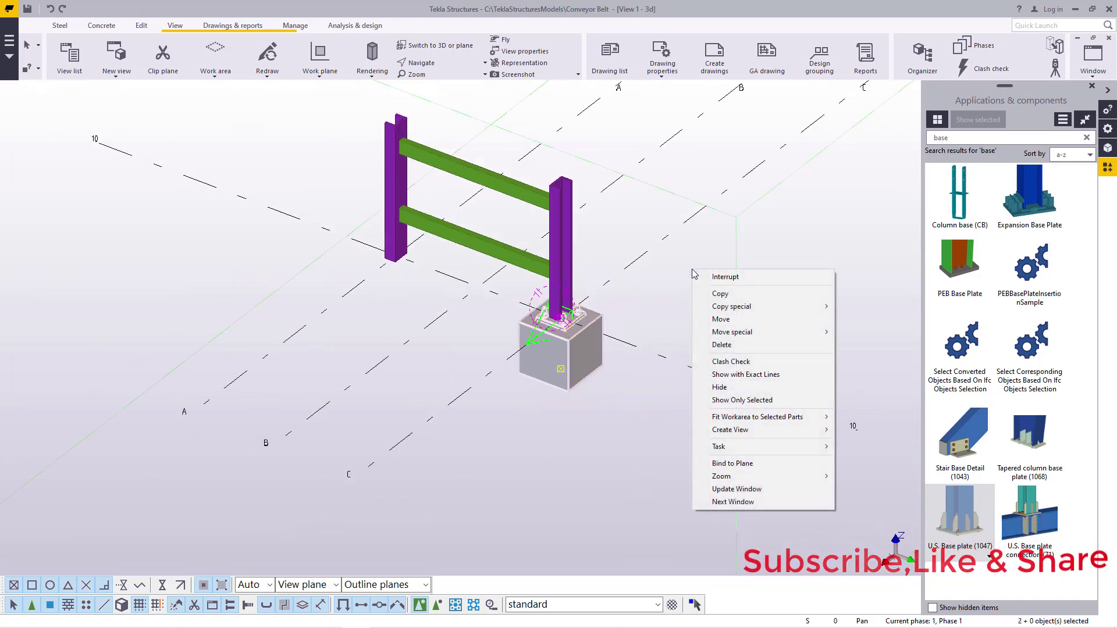
{"action": "left_click", "coordinate": [735, 297]}
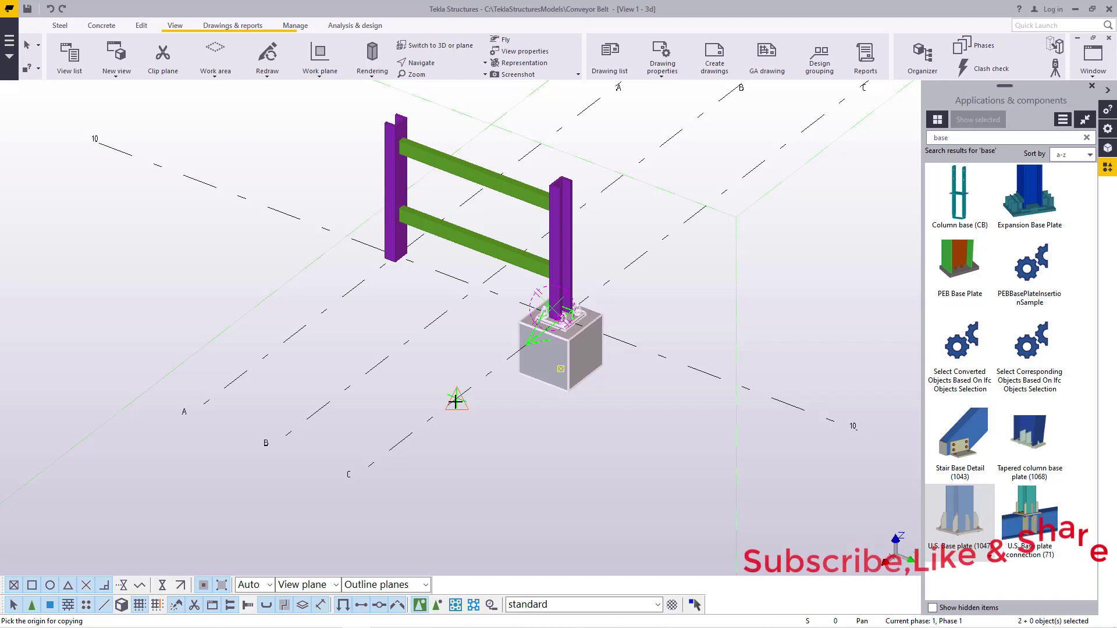
{"action": "left_click", "coordinate": [290, 338]}
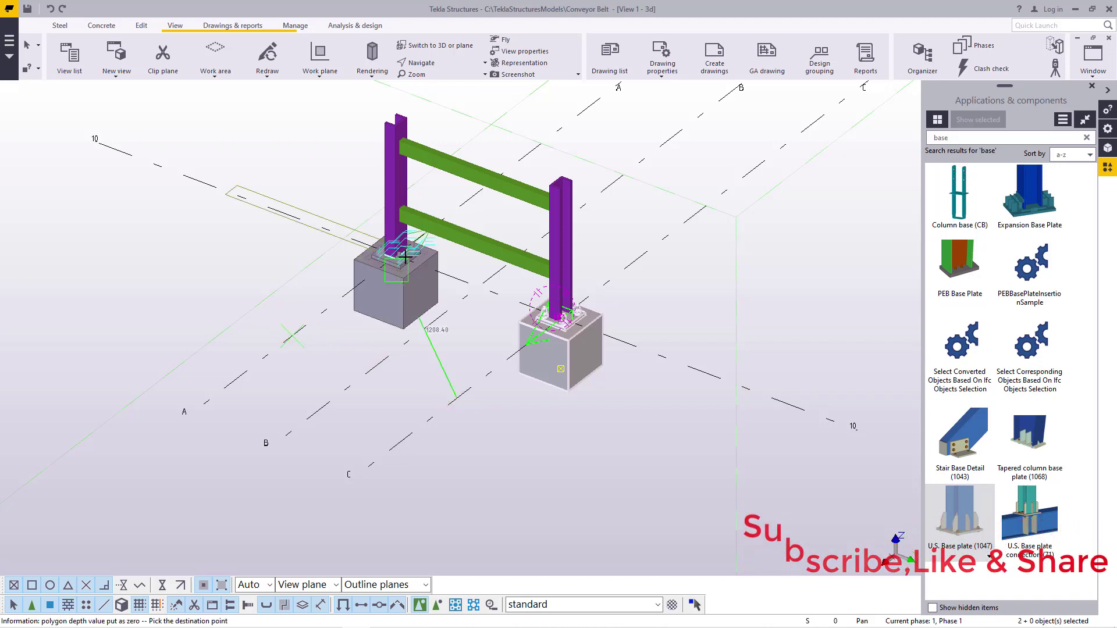
{"action": "scroll", "coordinate": [398, 221], "scroll_direction": "up", "scroll_amount": 5}
{"action": "right_click", "coordinate": [245, 167]}
{"action": "left_click", "coordinate": [244, 168]}
Redraw the view to clear the temporary graphics and examine the copied footing and base plate at column A/10.
{"action": "scroll", "coordinate": [498, 298], "scroll_direction": "down", "scroll_amount": 5}
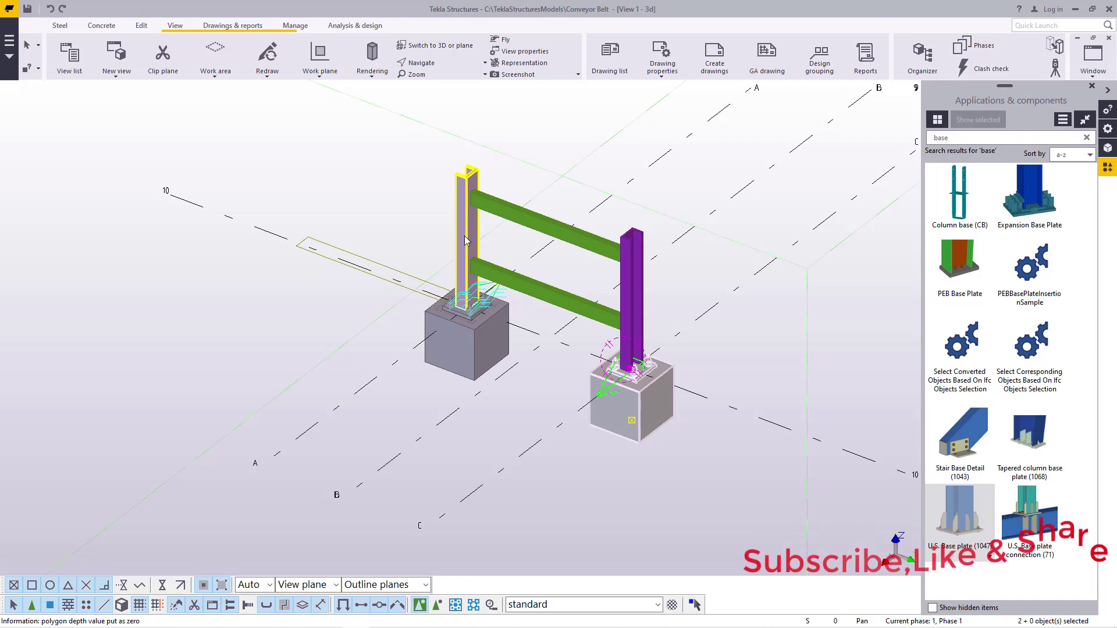
{"action": "scroll", "coordinate": [400, 284], "scroll_direction": "up", "scroll_amount": 2}
{"action": "right_click", "coordinate": [351, 191]}
{"action": "left_click", "coordinate": [416, 257]}
{"action": "scroll", "coordinate": [510, 315], "scroll_direction": "up", "scroll_amount": 6}
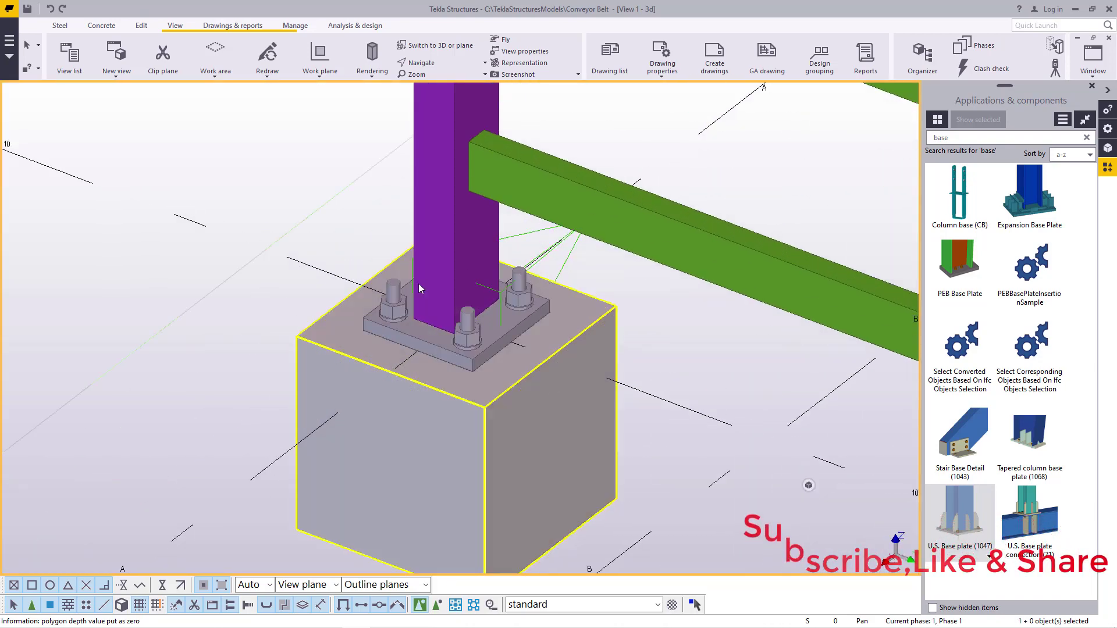
{"action": "scroll", "coordinate": [408, 318], "scroll_direction": "down", "scroll_amount": 4}
{"action": "scroll", "coordinate": [503, 351], "scroll_direction": "down", "scroll_amount": 1}
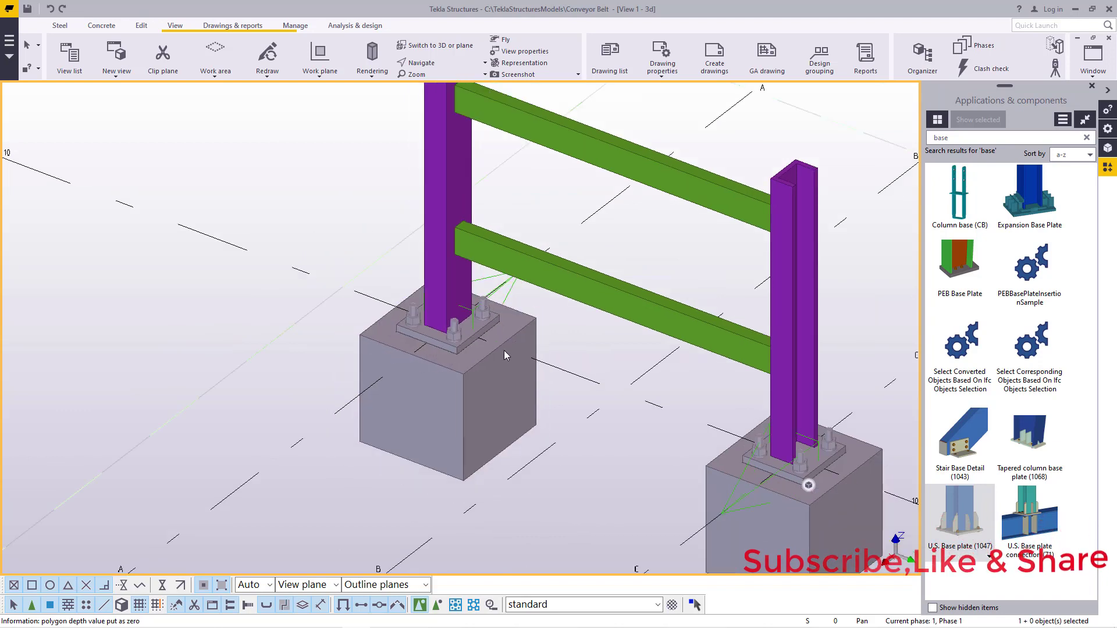
{"action": "scroll", "coordinate": [454, 341], "scroll_direction": "down", "scroll_amount": 2}
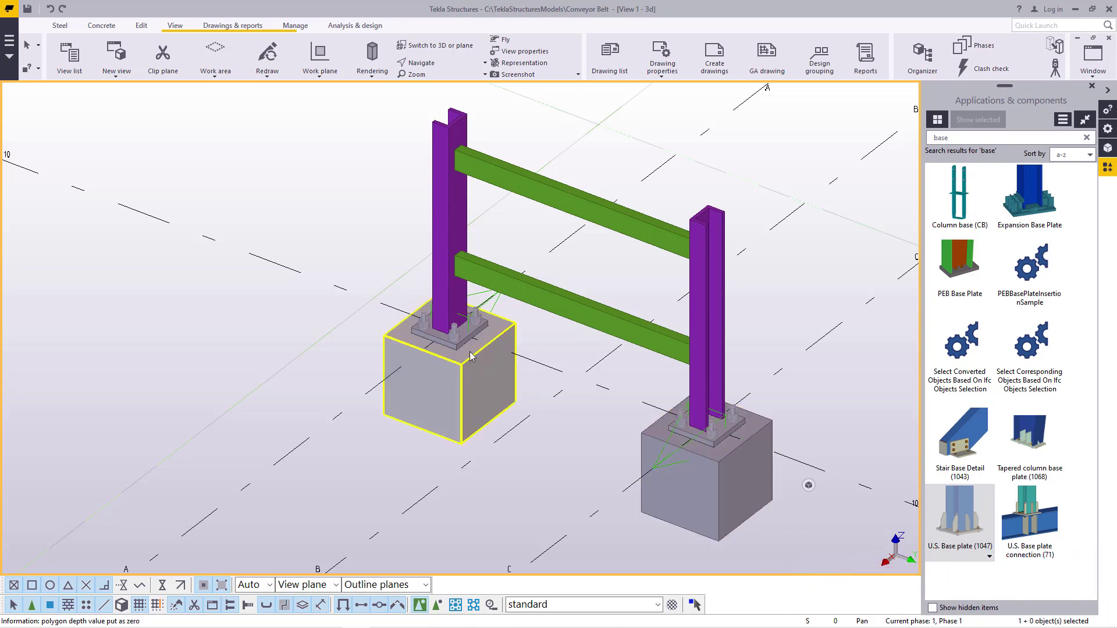
{"action": "scroll", "coordinate": [473, 294], "scroll_direction": "up", "scroll_amount": 3}
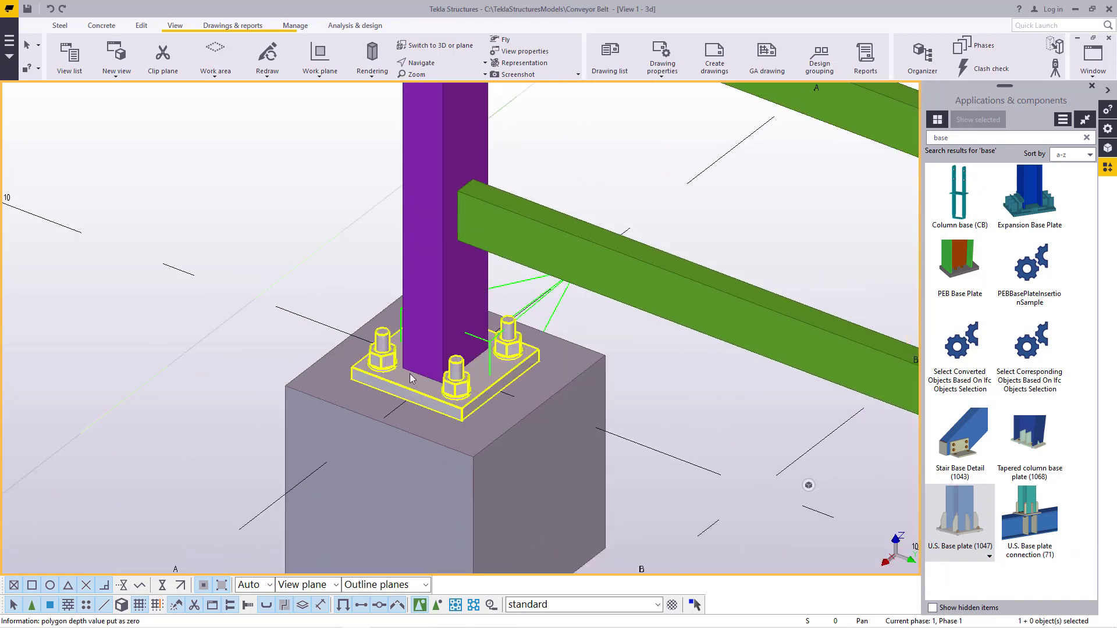
{"action": "scroll", "coordinate": [401, 372], "scroll_direction": "down", "scroll_amount": 5}
{"action": "scroll", "coordinate": [505, 277], "scroll_direction": "up", "scroll_amount": 3}
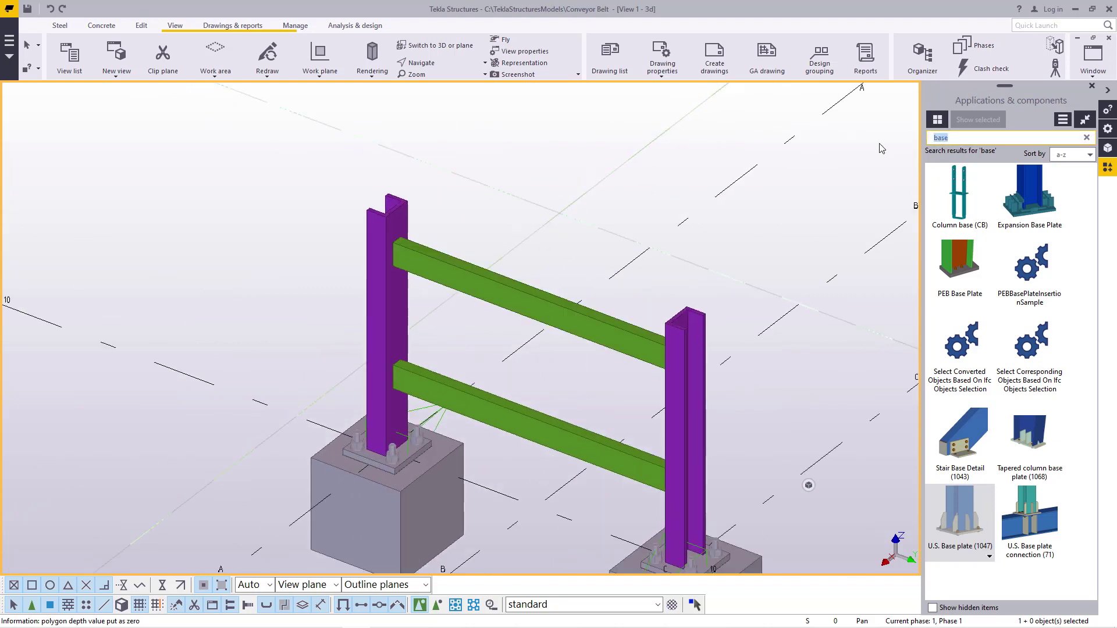
Search the components for "wel" and apply Stanchion weld (85) between both columns and the two cross beams, finishing with a redraw.
{"action": "type", "text": "we"}
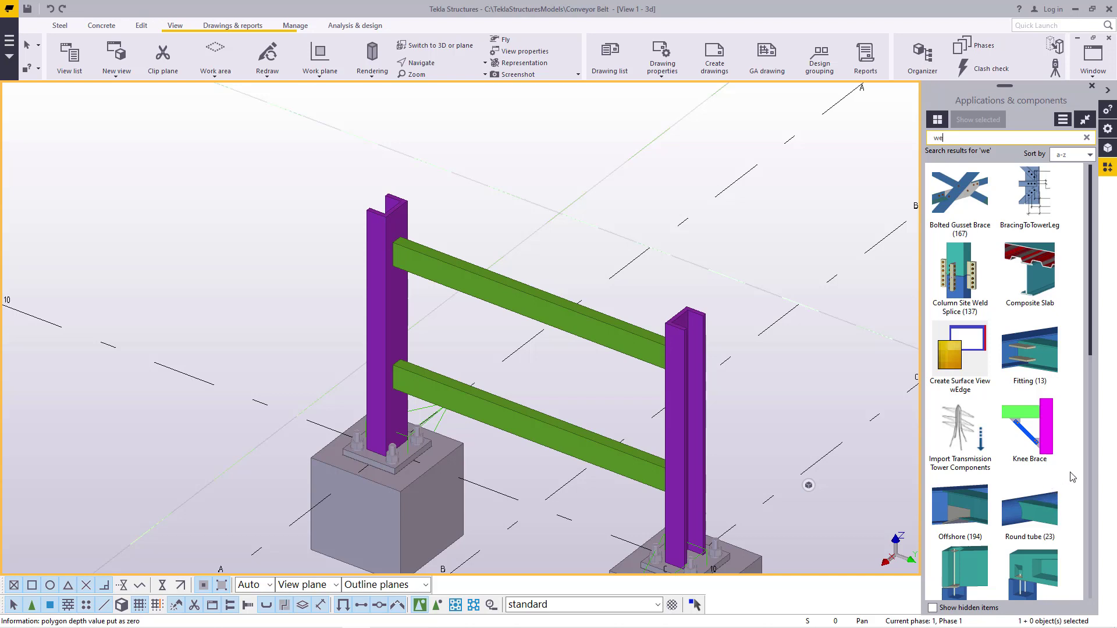
{"action": "type", "text": "l"}
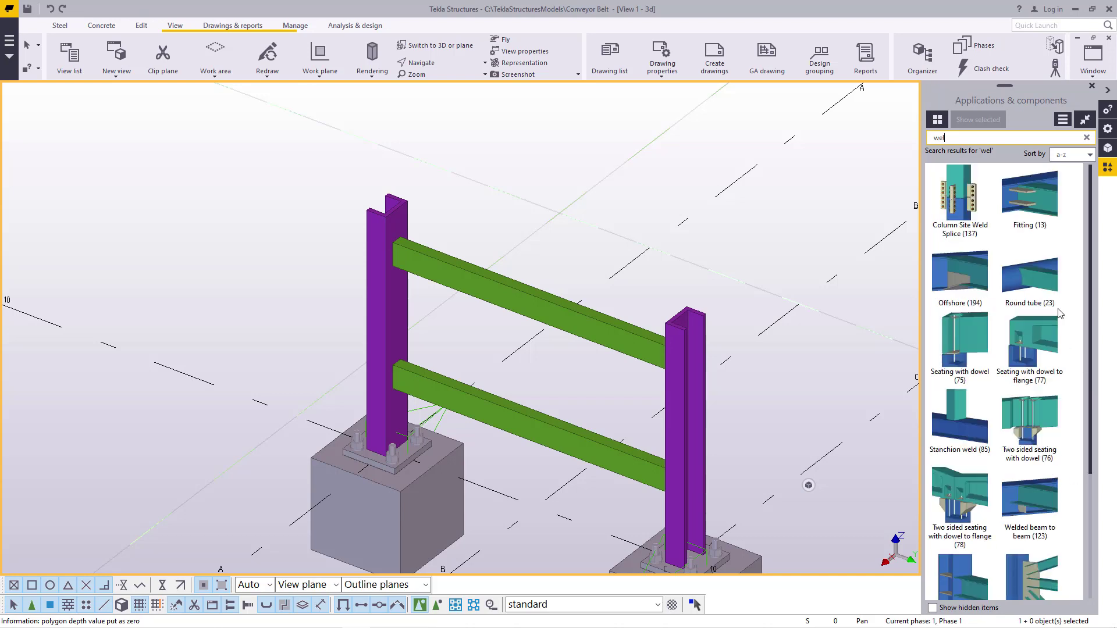
{"action": "left_click", "coordinate": [979, 425]}
{"action": "left_click", "coordinate": [381, 250]}
{"action": "left_click", "coordinate": [432, 395]}
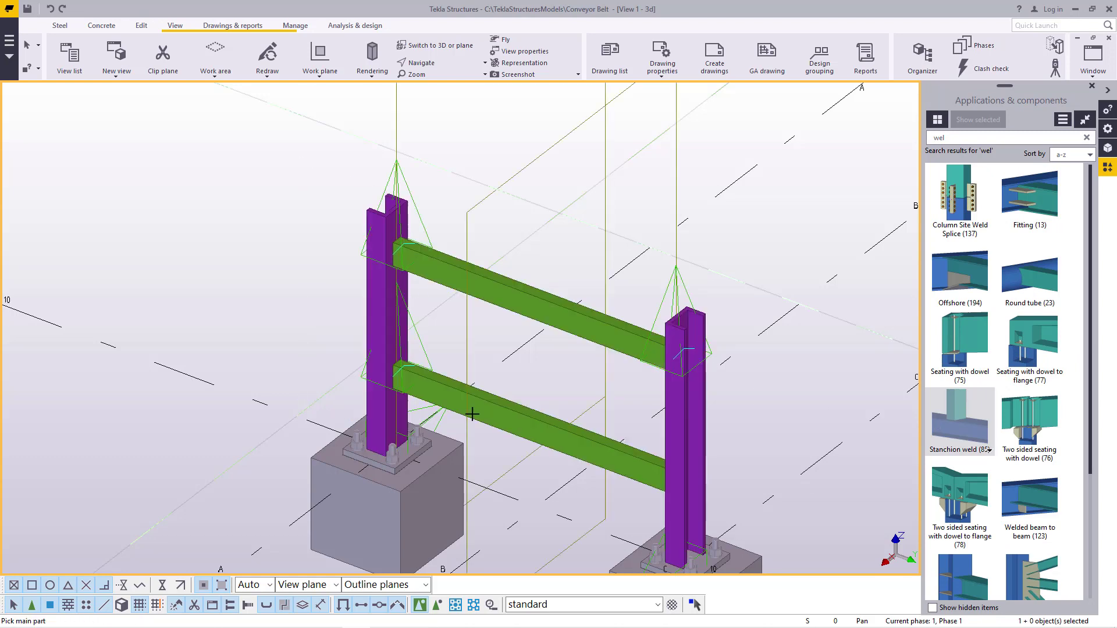
{"action": "right_click", "coordinate": [531, 183]}
{"action": "left_click", "coordinate": [537, 183]}
{"action": "right_click", "coordinate": [494, 136]}
{"action": "left_click", "coordinate": [547, 201]}
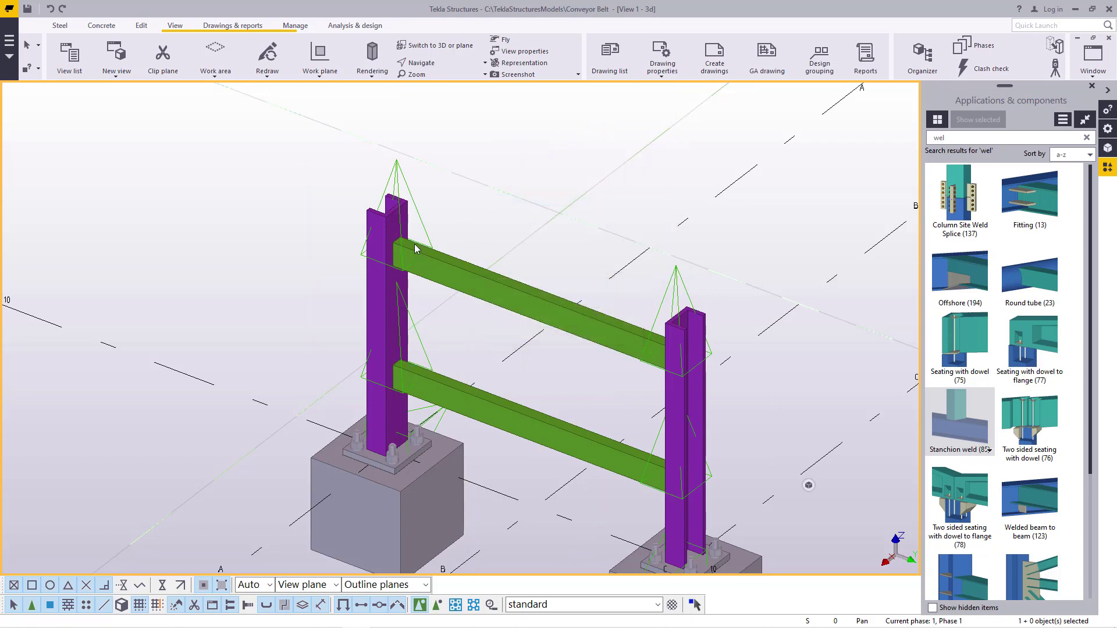
Close the component catalog and examine the weld connections between the cross beams and the columns.
{"action": "scroll", "coordinate": [422, 248], "scroll_direction": "up", "scroll_amount": 1}
{"action": "scroll", "coordinate": [412, 275], "scroll_direction": "down", "scroll_amount": 4}
{"action": "scroll", "coordinate": [606, 291], "scroll_direction": "up", "scroll_amount": 5}
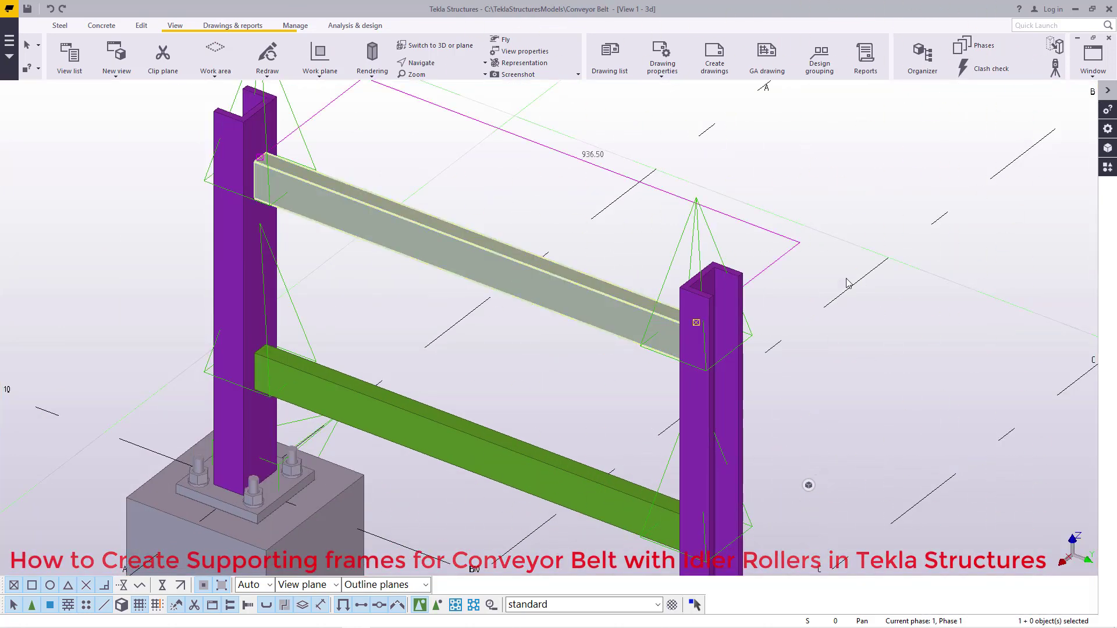
{"action": "left_click", "coordinate": [729, 306]}
{"action": "left_click", "coordinate": [825, 188]}
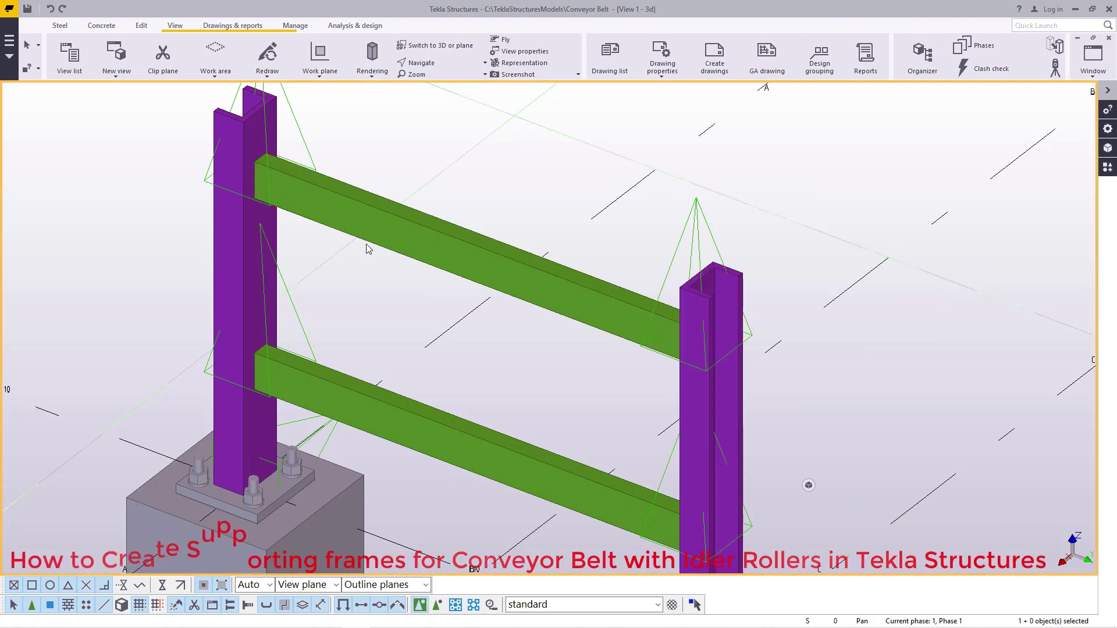
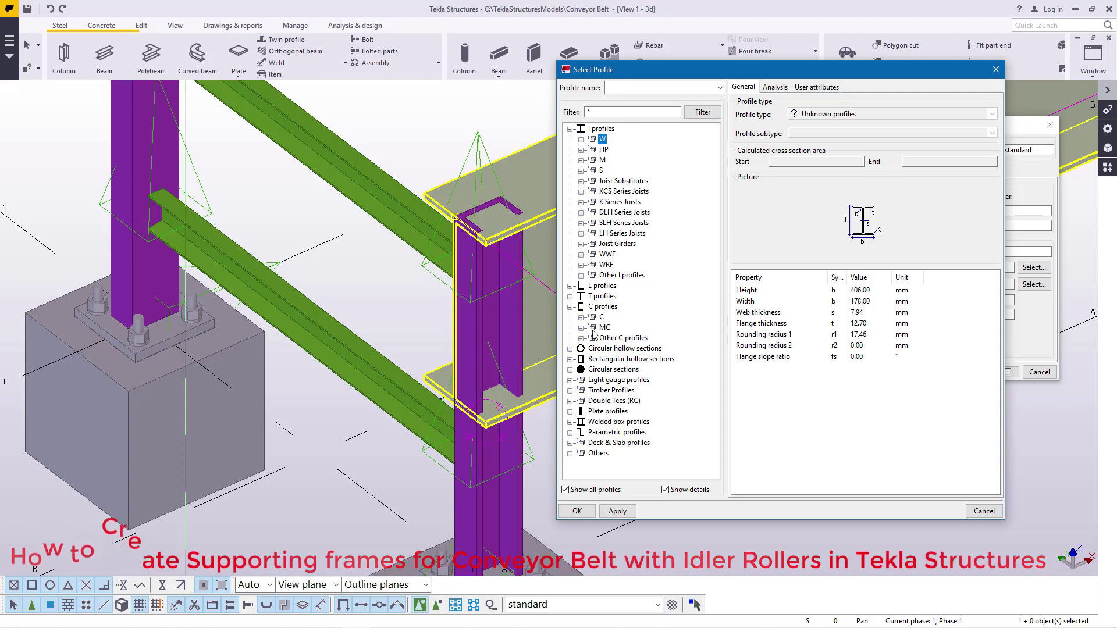
Change the longitudinal beam's profile to MC100X20.5 and apply it to the selected beam.
{"action": "left_click", "coordinate": [582, 327]}
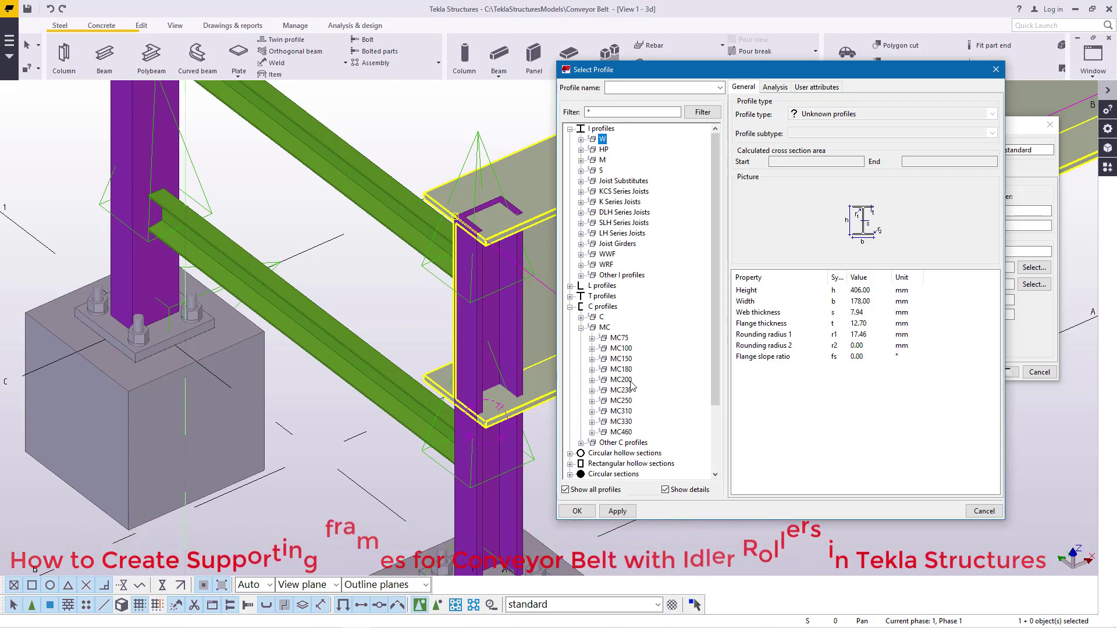
{"action": "left_click", "coordinate": [592, 349]}
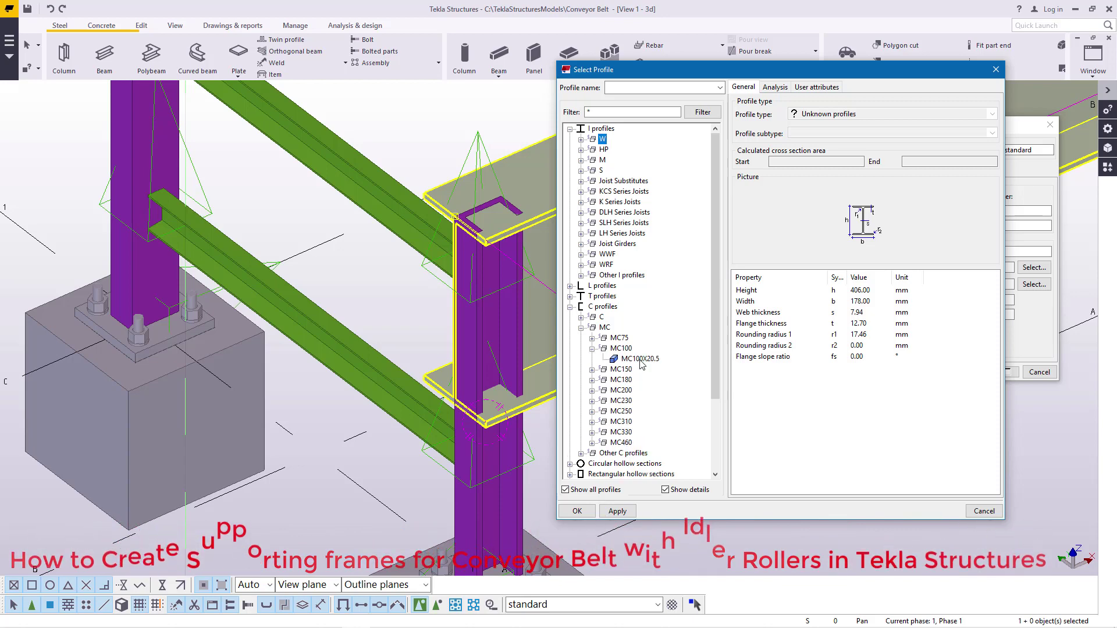
{"action": "left_click", "coordinate": [640, 358]}
{"action": "left_click", "coordinate": [617, 511]}
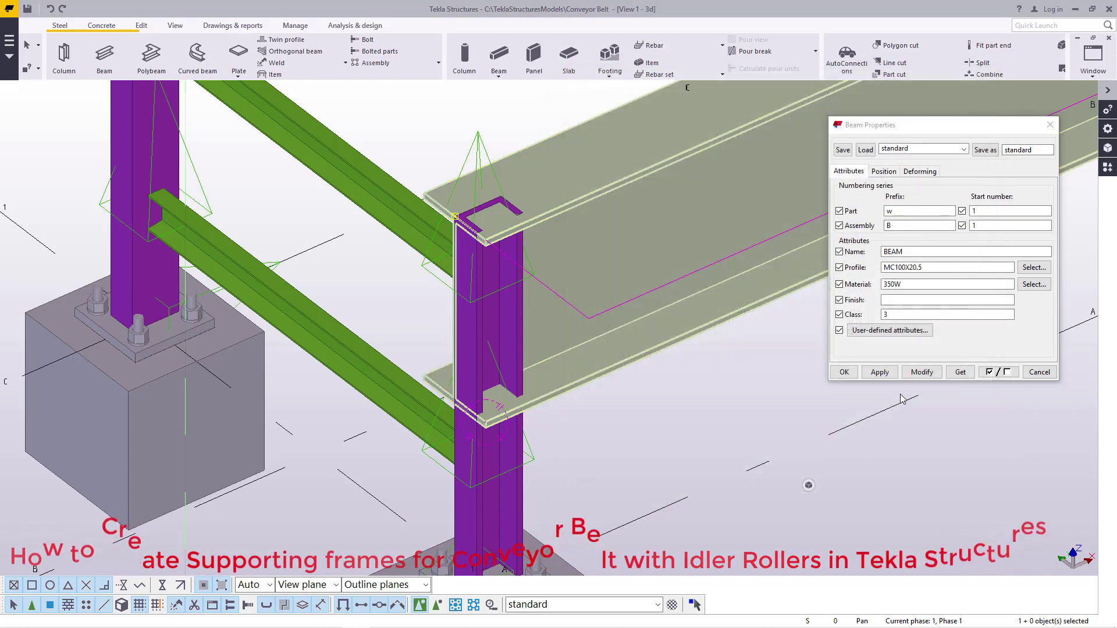
{"action": "left_click", "coordinate": [922, 373]}
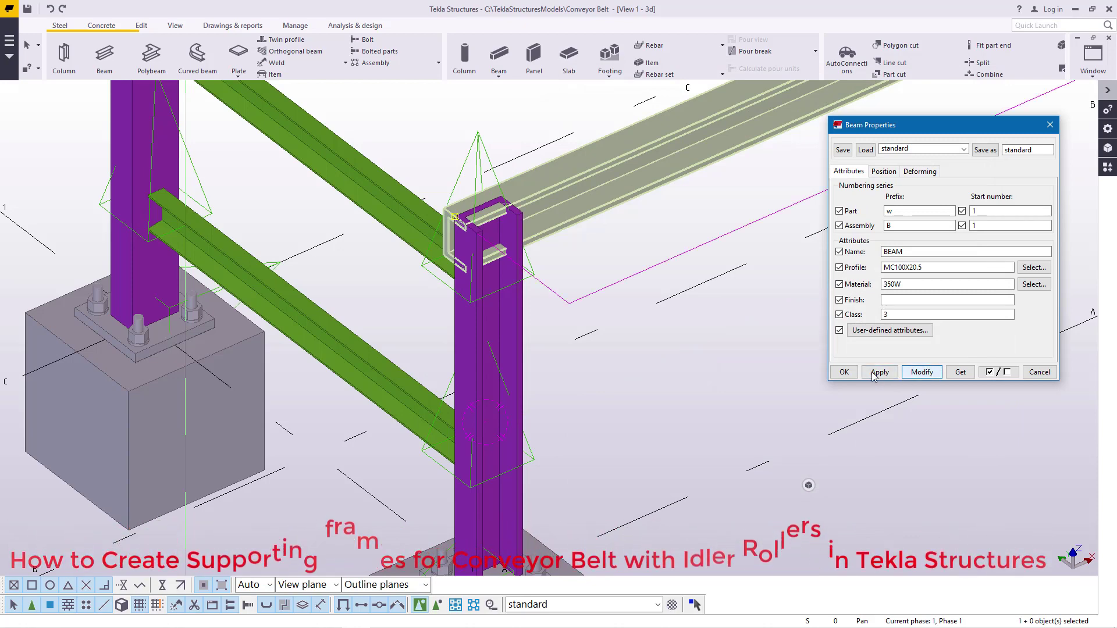
{"action": "left_click", "coordinate": [843, 372]}
Move the beam from the lower outer corner of its end to its reference point on the column's top edge.
{"action": "scroll", "coordinate": [431, 237], "scroll_direction": "up", "scroll_amount": 5}
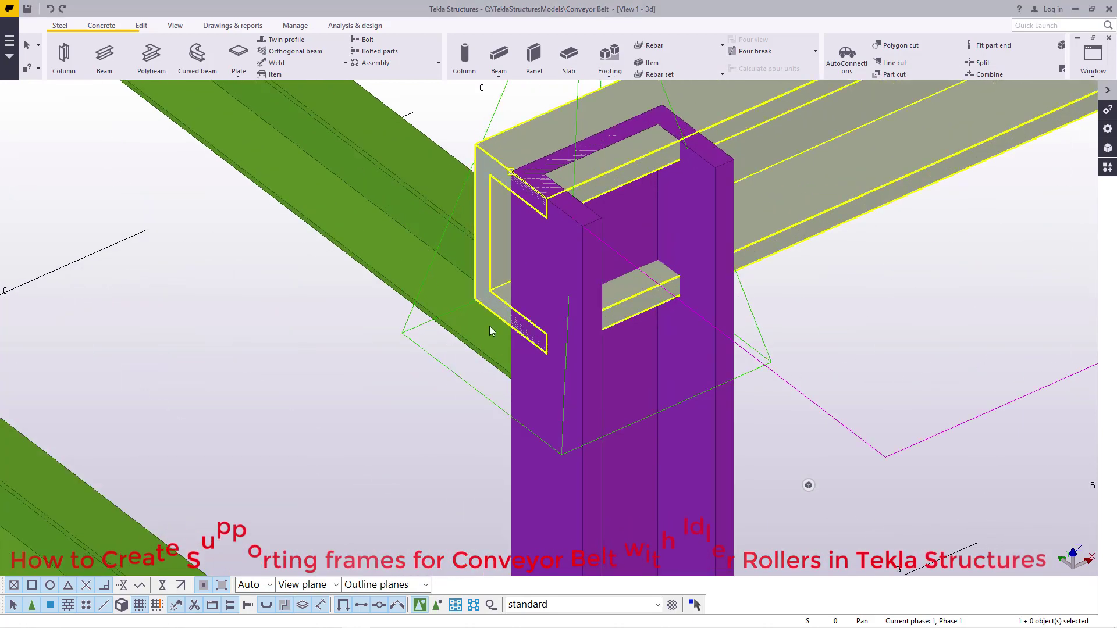
{"action": "right_click", "coordinate": [857, 266]}
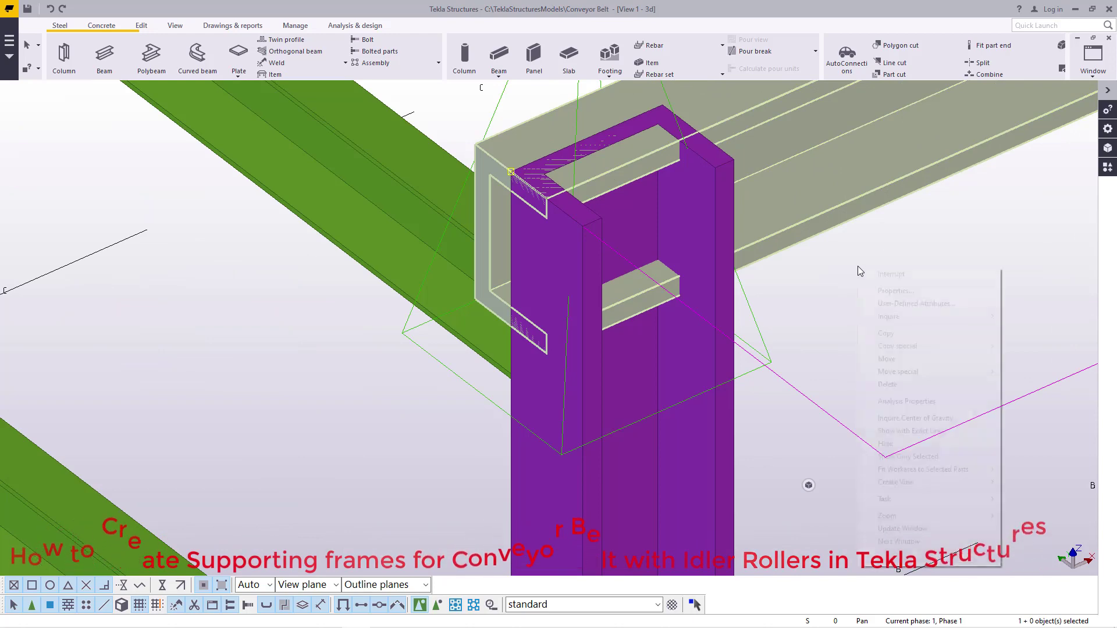
{"action": "left_click", "coordinate": [890, 358]}
{"action": "scroll", "coordinate": [486, 299], "scroll_direction": "up", "scroll_amount": 5}
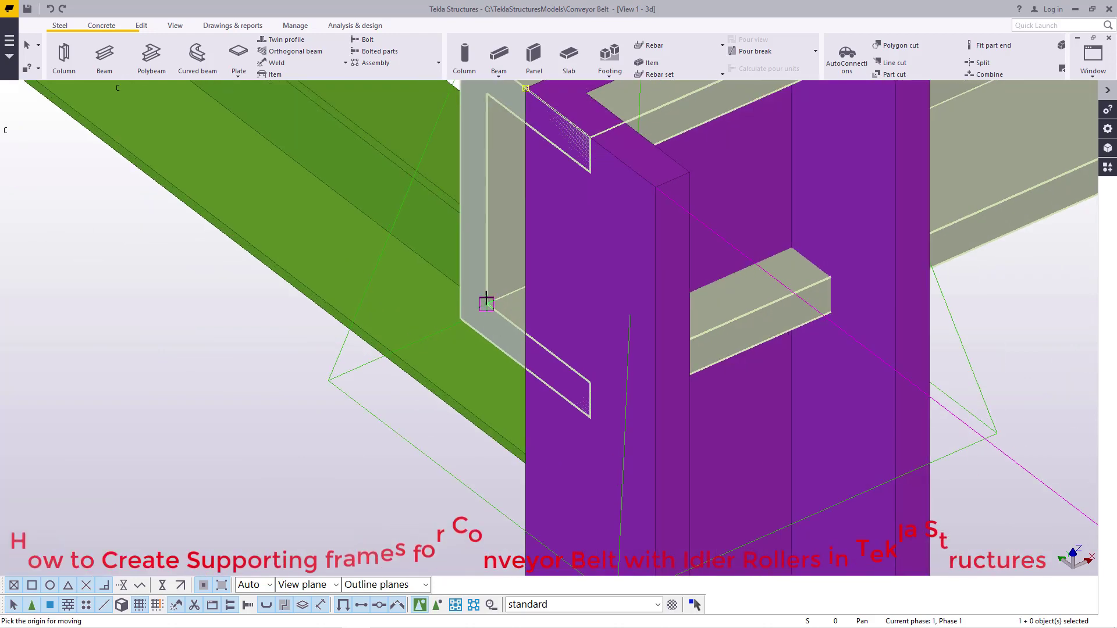
{"action": "scroll", "coordinate": [555, 385], "scroll_direction": "down", "scroll_amount": 3}
{"action": "scroll", "coordinate": [573, 194], "scroll_direction": "up", "scroll_amount": 2}
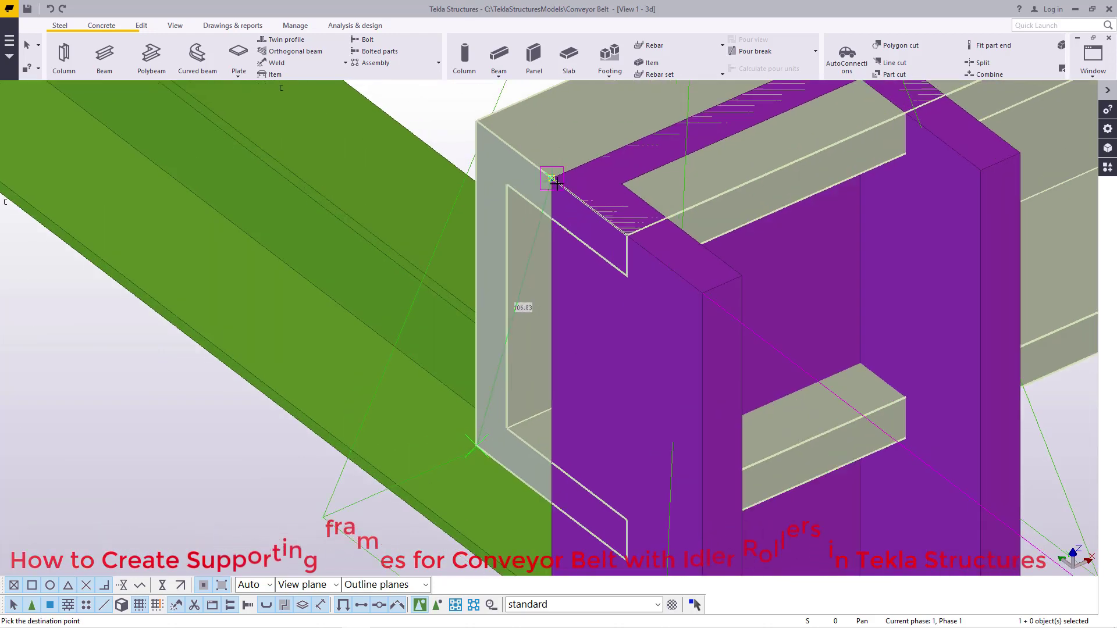
{"action": "left_click", "coordinate": [555, 182]}
{"action": "scroll", "coordinate": [534, 371], "scroll_direction": "down", "scroll_amount": 4}
Model a 12000 mm steel beam from the first beam's lower end corner at column A/2 to the top of column A/6.
{"action": "scroll", "coordinate": [536, 376], "scroll_direction": "down", "scroll_amount": 5}
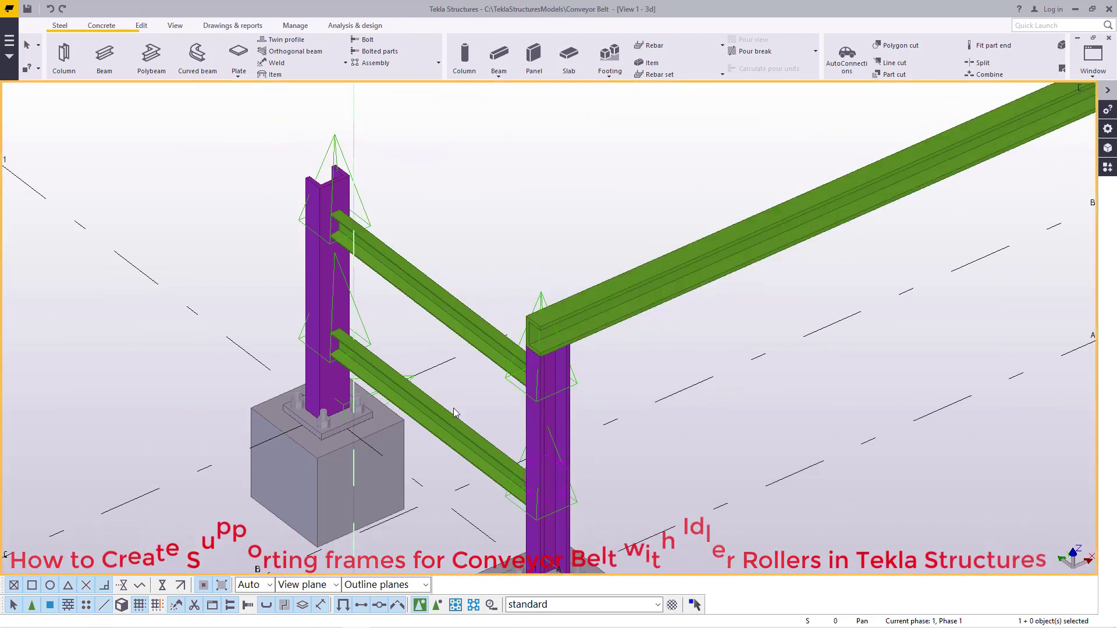
{"action": "scroll", "coordinate": [601, 329], "scroll_direction": "down", "scroll_amount": 4}
{"action": "scroll", "coordinate": [905, 202], "scroll_direction": "up", "scroll_amount": 2}
{"action": "scroll", "coordinate": [832, 279], "scroll_direction": "up", "scroll_amount": 6}
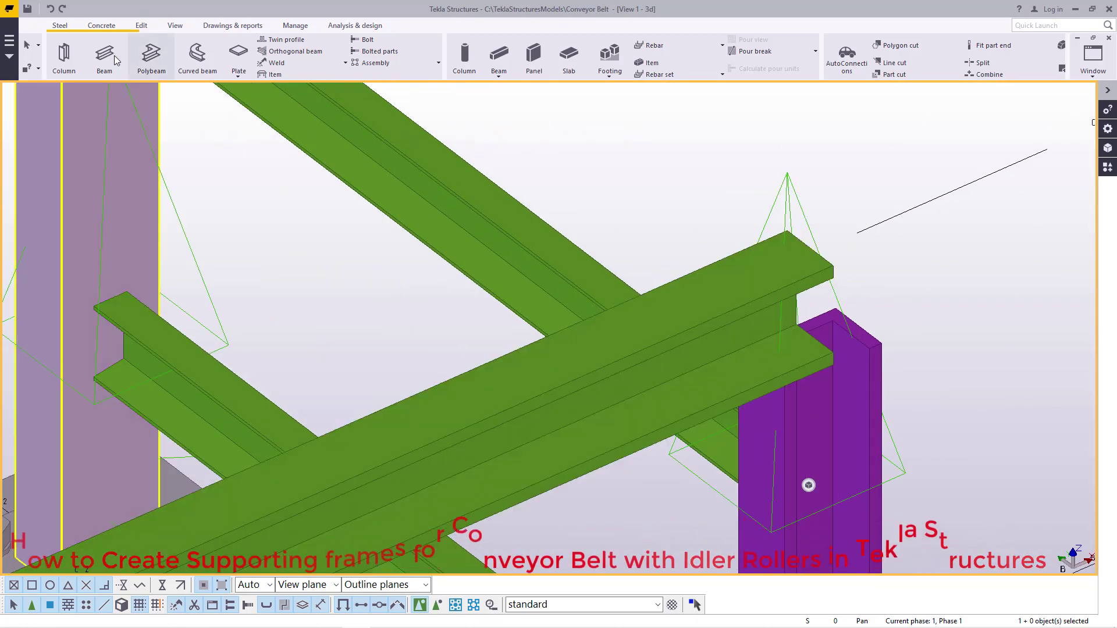
{"action": "left_click", "coordinate": [106, 71]}
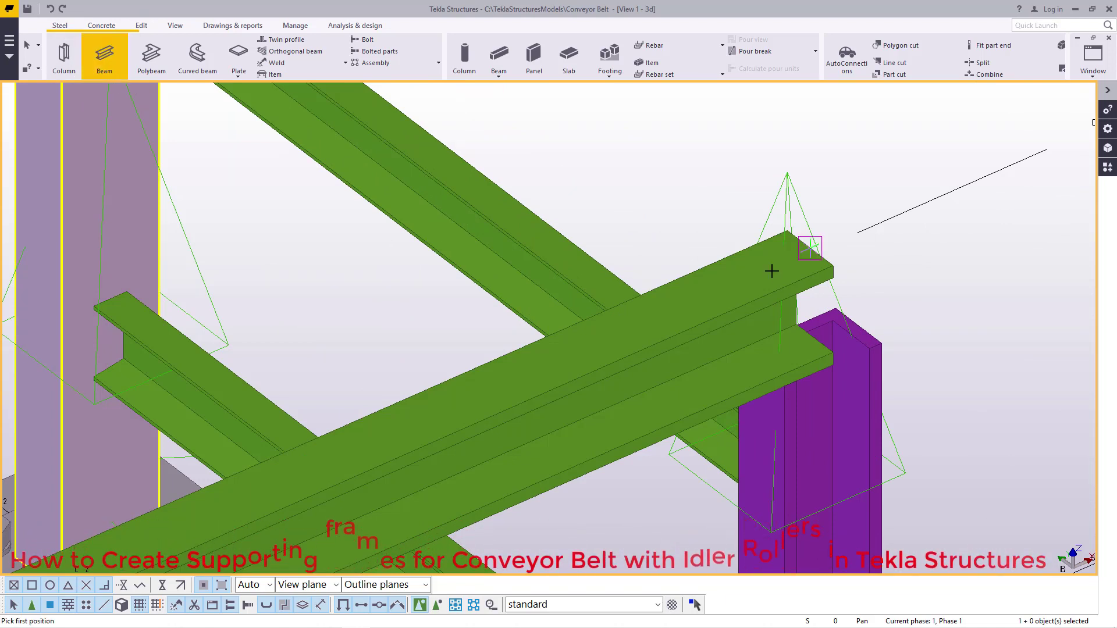
{"action": "scroll", "coordinate": [769, 282], "scroll_direction": "up", "scroll_amount": 2}
{"action": "scroll", "coordinate": [815, 317], "scroll_direction": "down", "scroll_amount": 2}
{"action": "left_click", "coordinate": [181, 26]}
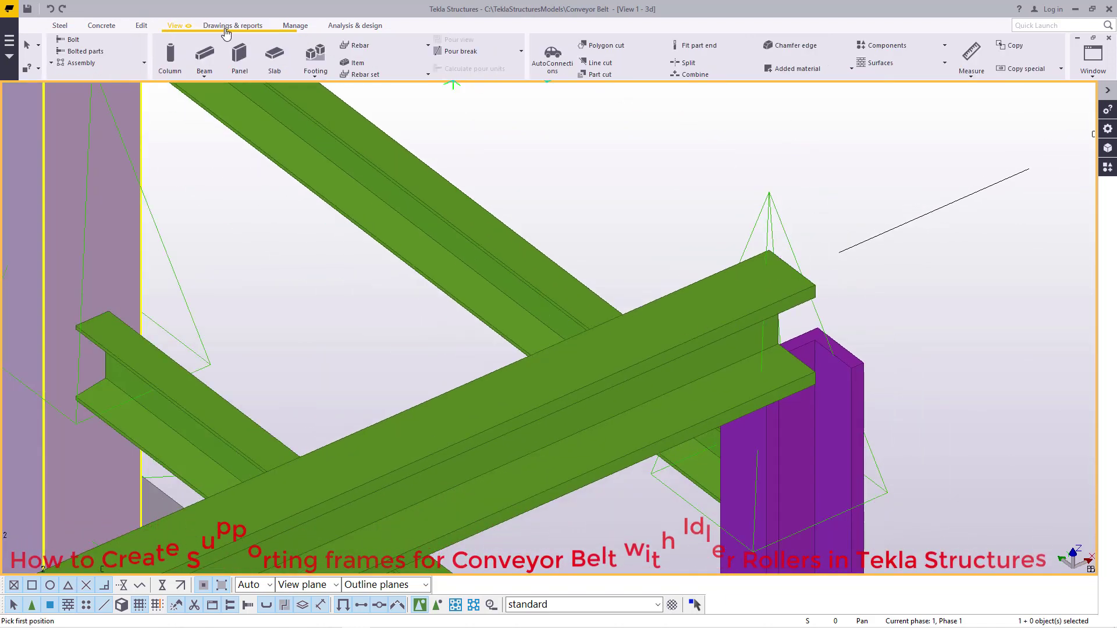
{"action": "left_click", "coordinate": [445, 63]}
{"action": "left_click", "coordinate": [453, 83]}
{"action": "left_click", "coordinate": [731, 331]}
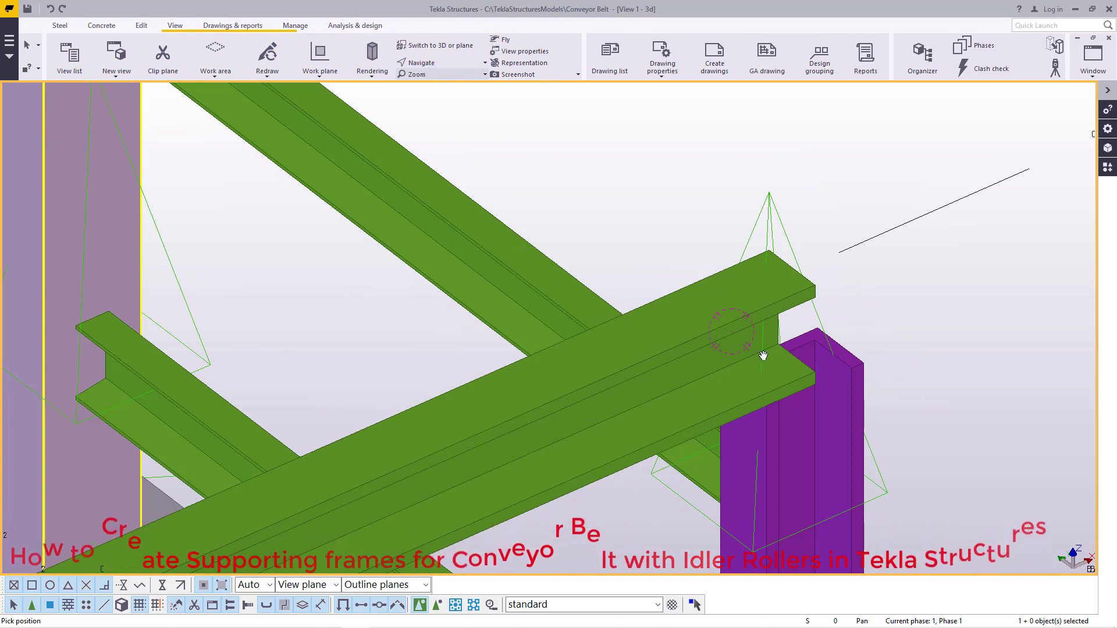
{"action": "left_click_drag", "start_coordinate": [763, 353], "coordinate": [741, 239]}
{"action": "right_click", "coordinate": [741, 239]}
{"action": "left_click", "coordinate": [761, 244]}
{"action": "scroll", "coordinate": [653, 437], "scroll_direction": "up", "scroll_amount": 8}
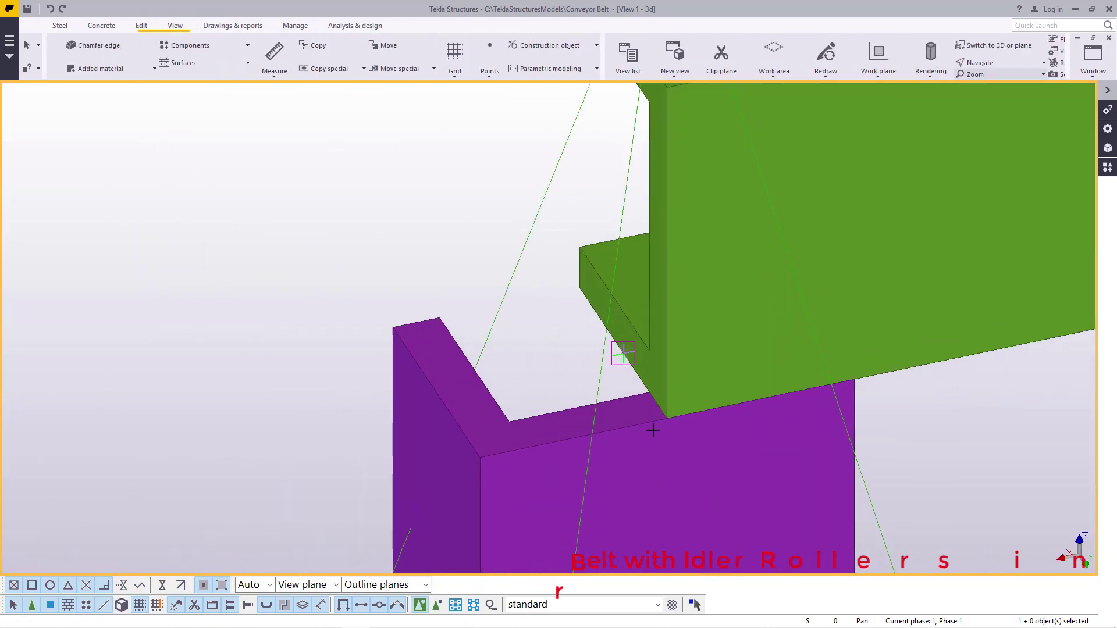
{"action": "left_click", "coordinate": [665, 418]}
{"action": "scroll", "coordinate": [855, 377], "scroll_direction": "down", "scroll_amount": 3}
{"action": "scroll", "coordinate": [867, 364], "scroll_direction": "down", "scroll_amount": 10}
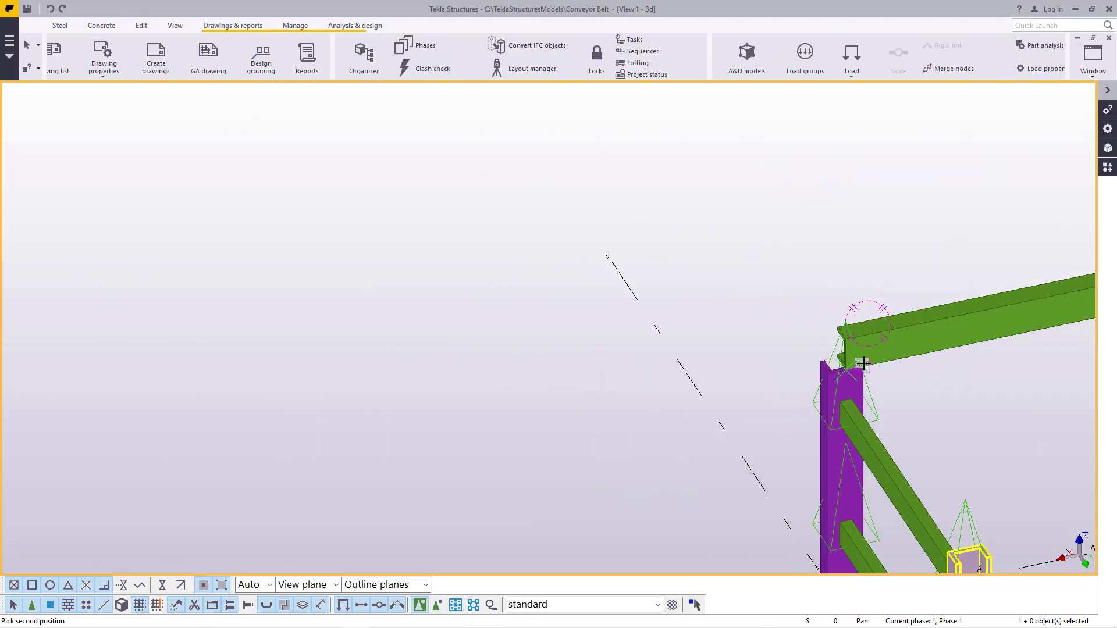
{"action": "scroll", "coordinate": [414, 410], "scroll_direction": "up", "scroll_amount": 10}
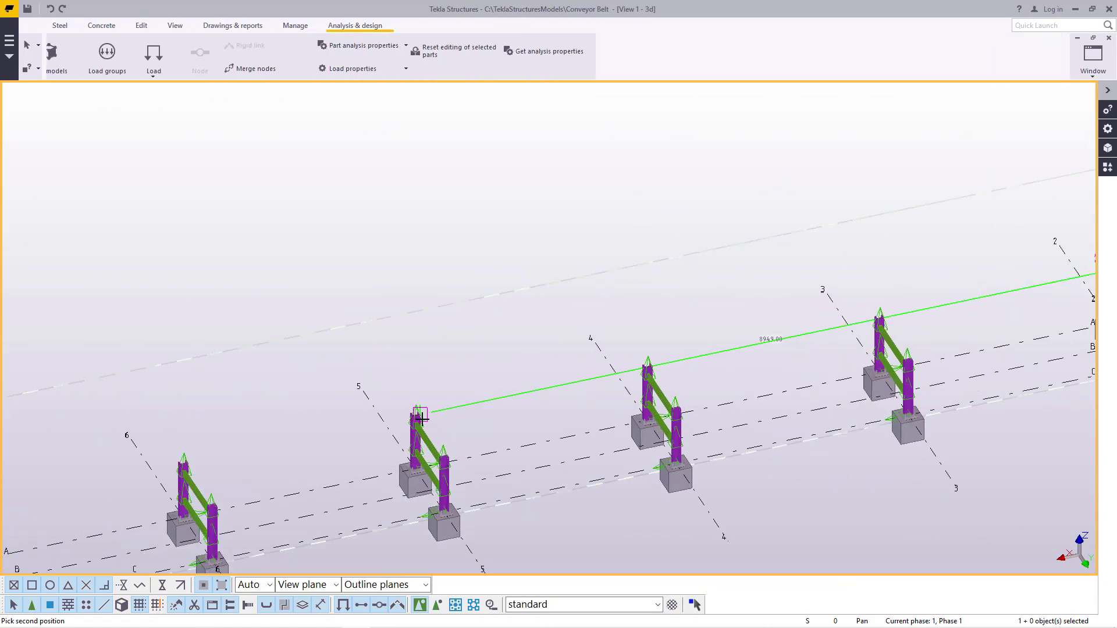
{"action": "scroll", "coordinate": [409, 403], "scroll_direction": "up", "scroll_amount": 3}
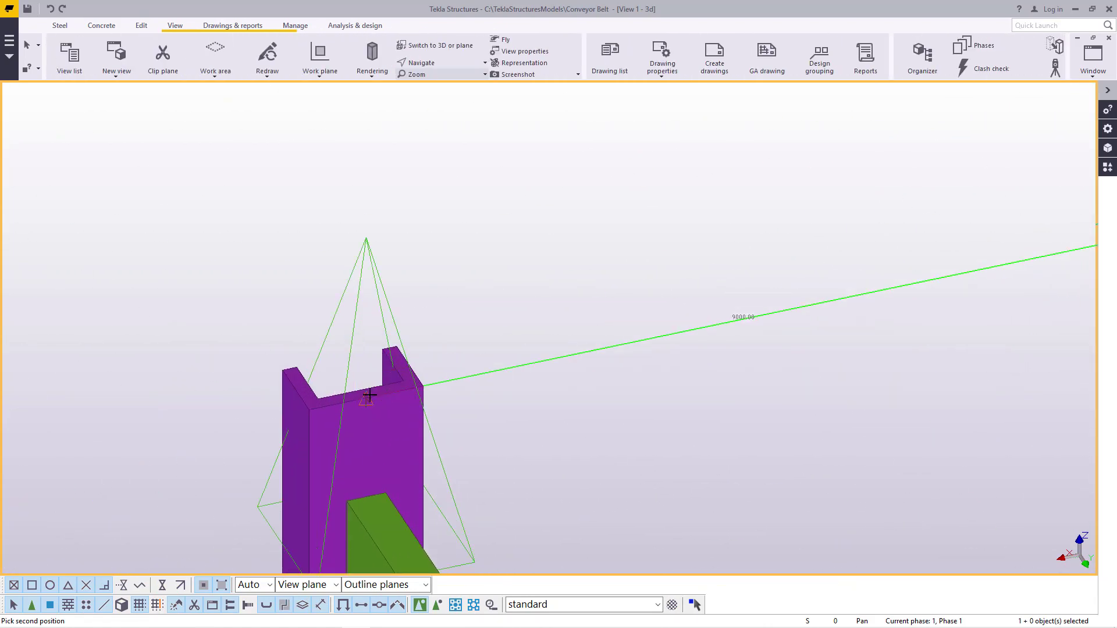
{"action": "scroll", "coordinate": [691, 312], "scroll_direction": "down", "scroll_amount": 8}
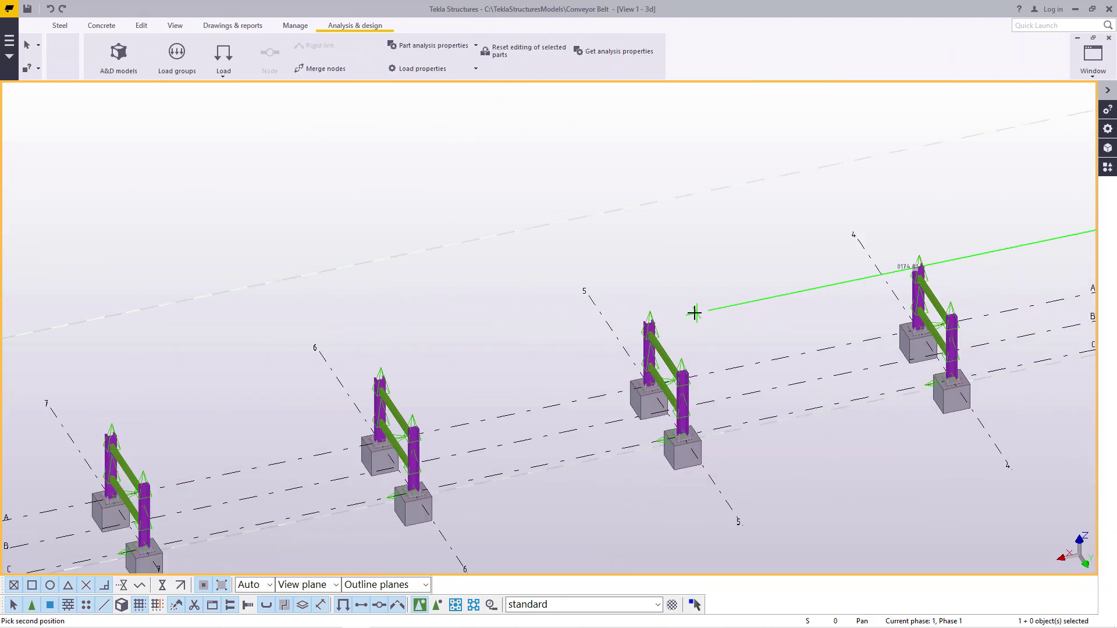
{"action": "scroll", "coordinate": [386, 379], "scroll_direction": "up", "scroll_amount": 8}
{"action": "scroll", "coordinate": [362, 382], "scroll_direction": "up", "scroll_amount": 3}
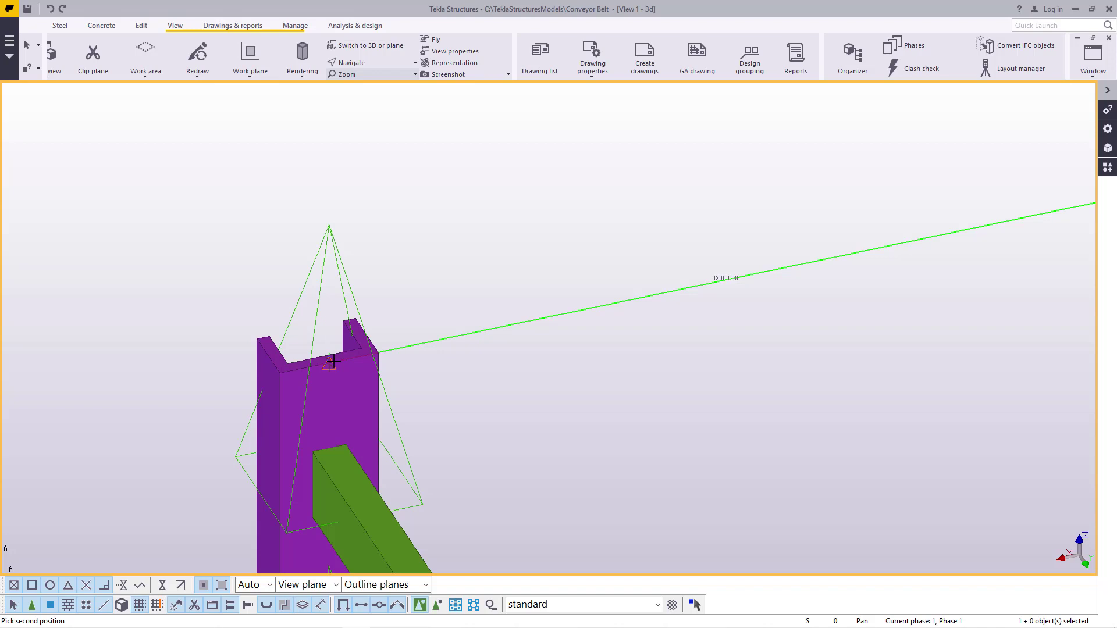
{"action": "left_click", "coordinate": [333, 361]}
{"action": "right_click", "coordinate": [464, 227]}
{"action": "left_click", "coordinate": [512, 235]}
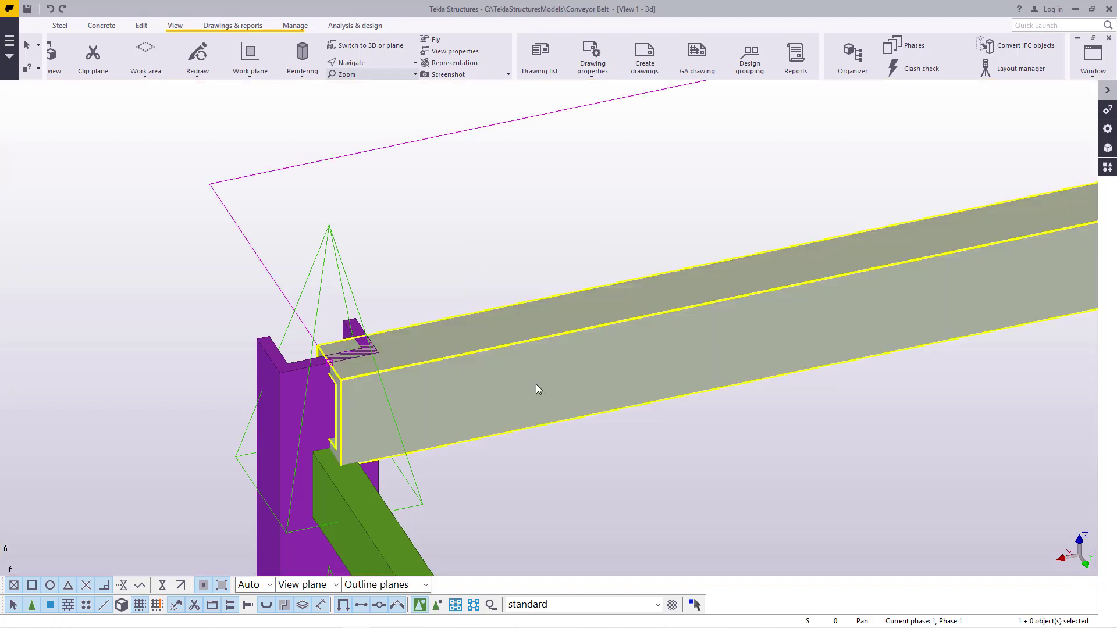
Set the new beam's position to Right on plane and Front at depth, and apply the changes.
{"action": "double_click", "coordinate": [536, 388]}
{"action": "left_click", "coordinate": [883, 171]}
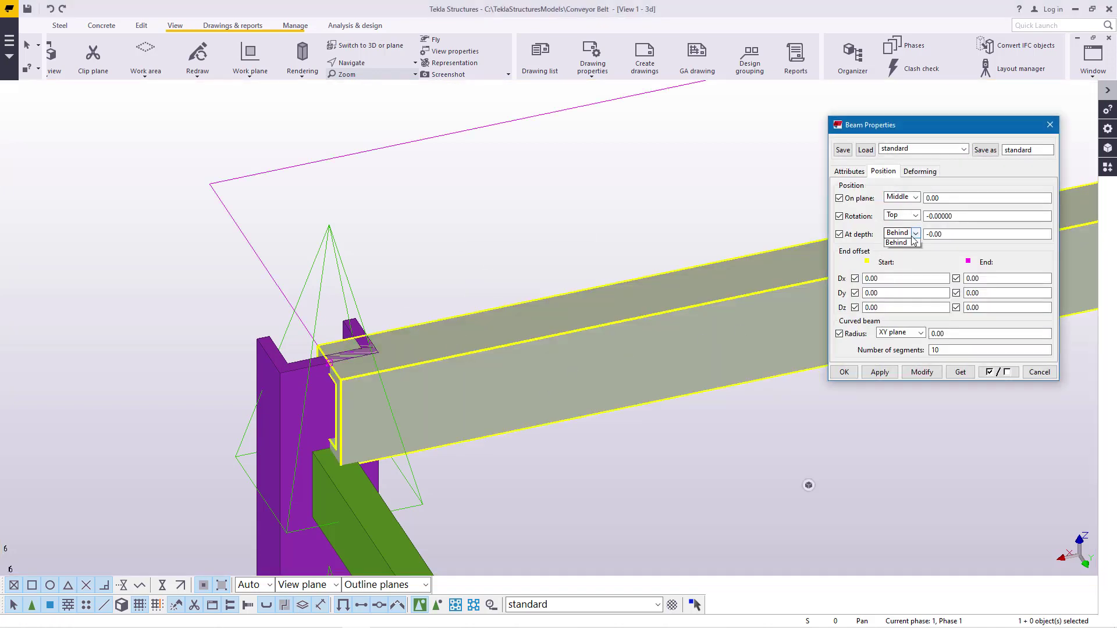
{"action": "left_click", "coordinate": [908, 256]}
{"action": "left_click", "coordinate": [922, 373]}
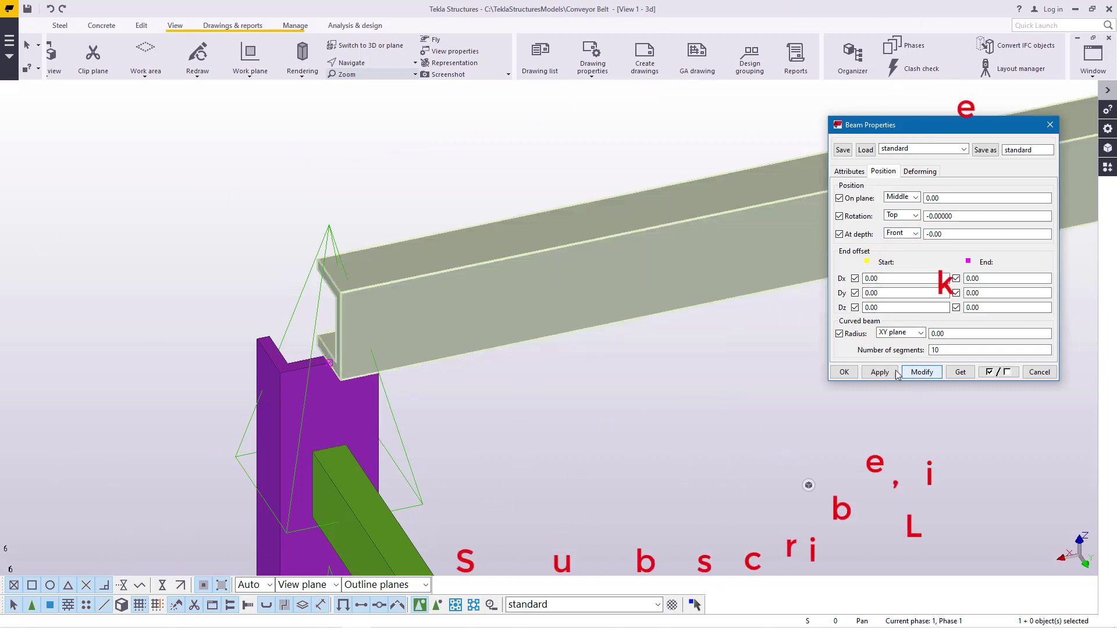
{"action": "left_click", "coordinate": [908, 198]}
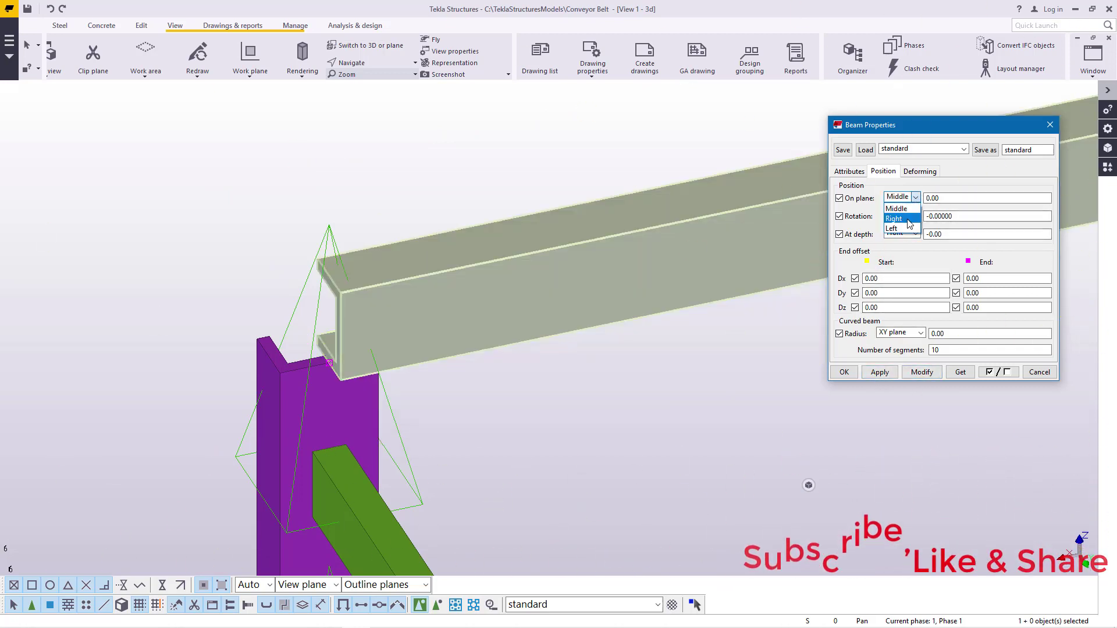
{"action": "left_click", "coordinate": [916, 373]}
{"action": "left_click", "coordinate": [844, 372]}
Copy the 12000 mm beam from its end at column A/2 to its end at column A/6, and end the command.
{"action": "scroll", "coordinate": [305, 357], "scroll_direction": "up", "scroll_amount": 3}
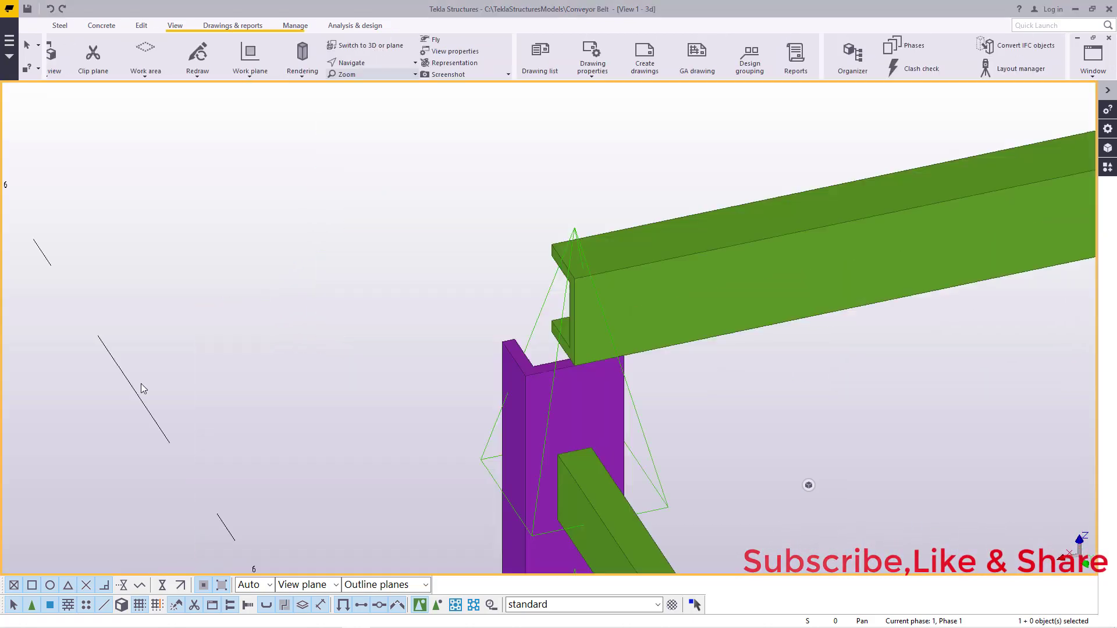
{"action": "scroll", "coordinate": [143, 380], "scroll_direction": "down", "scroll_amount": 6}
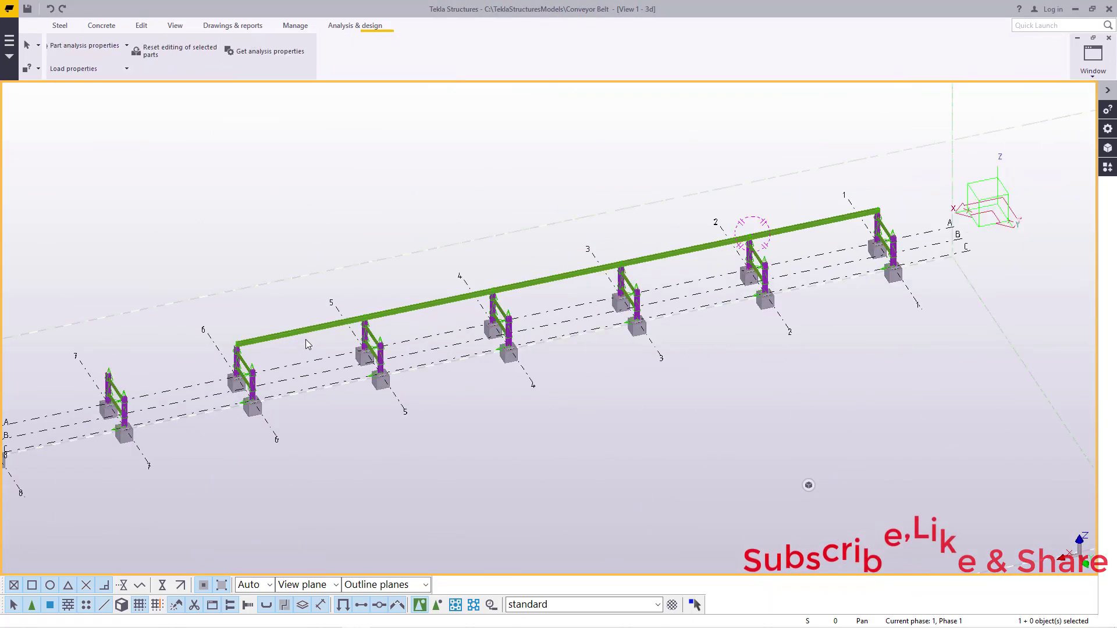
{"action": "scroll", "coordinate": [547, 281], "scroll_direction": "up", "scroll_amount": 6}
{"action": "scroll", "coordinate": [619, 256], "scroll_direction": "up", "scroll_amount": 3}
{"action": "left_click", "coordinate": [506, 342]}
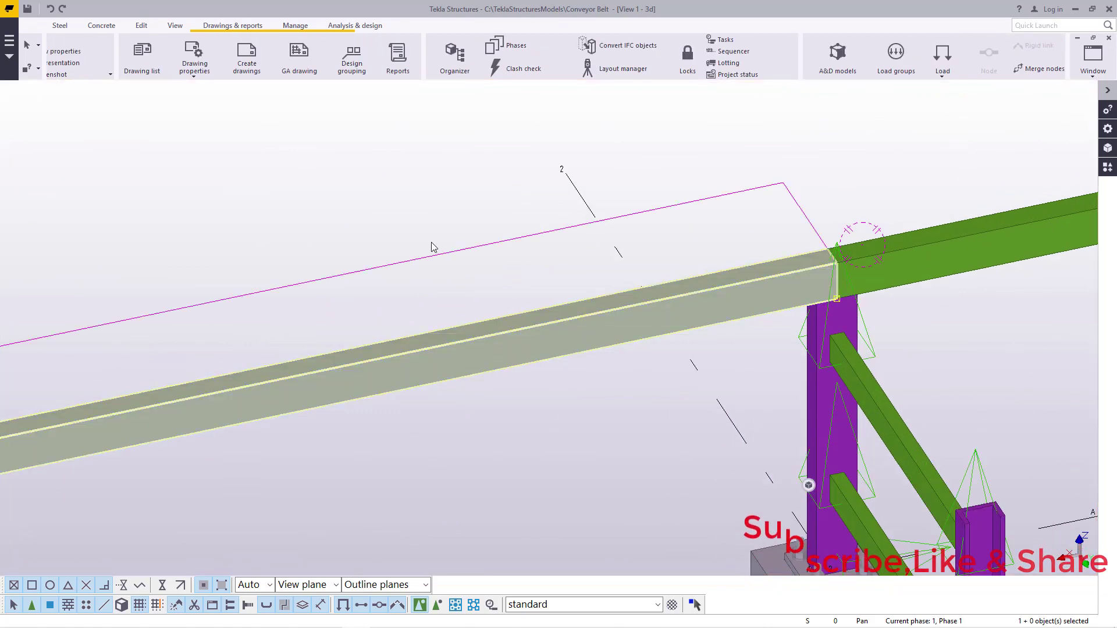
{"action": "right_click", "coordinate": [300, 196]}
{"action": "left_click", "coordinate": [347, 260]}
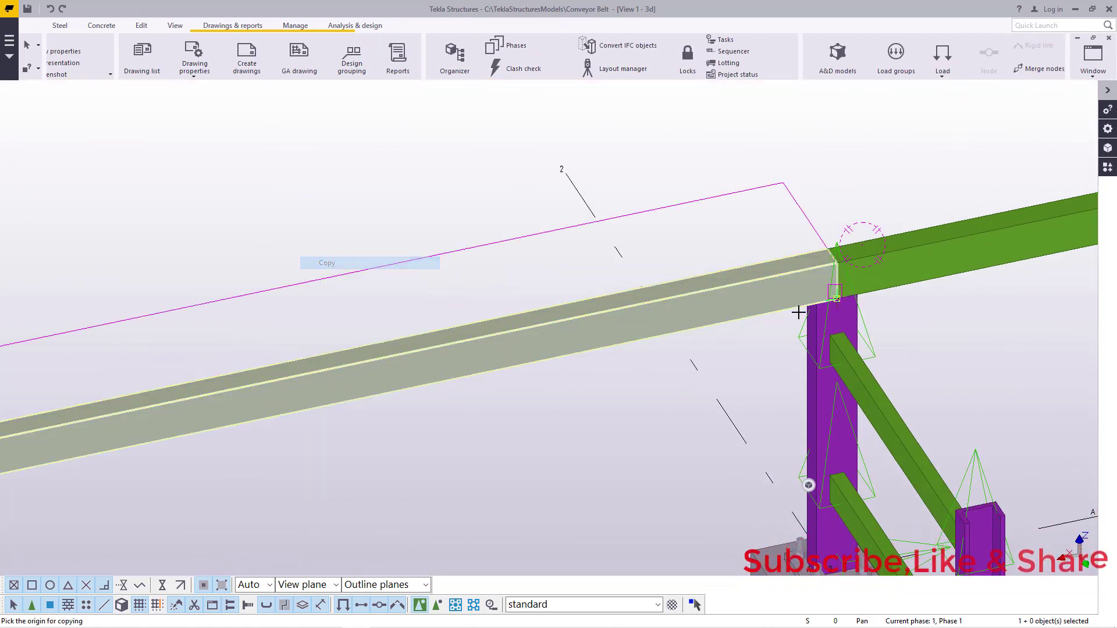
{"action": "scroll", "coordinate": [870, 299], "scroll_direction": "up", "scroll_amount": 3}
{"action": "scroll", "coordinate": [870, 299], "scroll_direction": "up", "scroll_amount": 4}
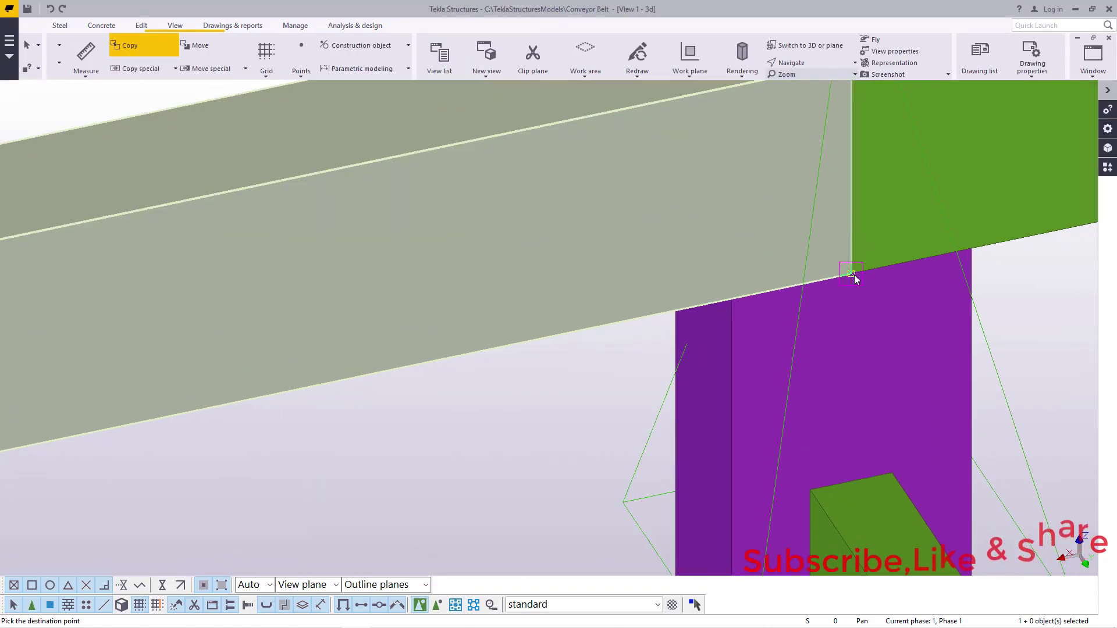
{"action": "scroll", "coordinate": [854, 279], "scroll_direction": "down", "scroll_amount": 10}
{"action": "scroll", "coordinate": [438, 322], "scroll_direction": "up", "scroll_amount": 4}
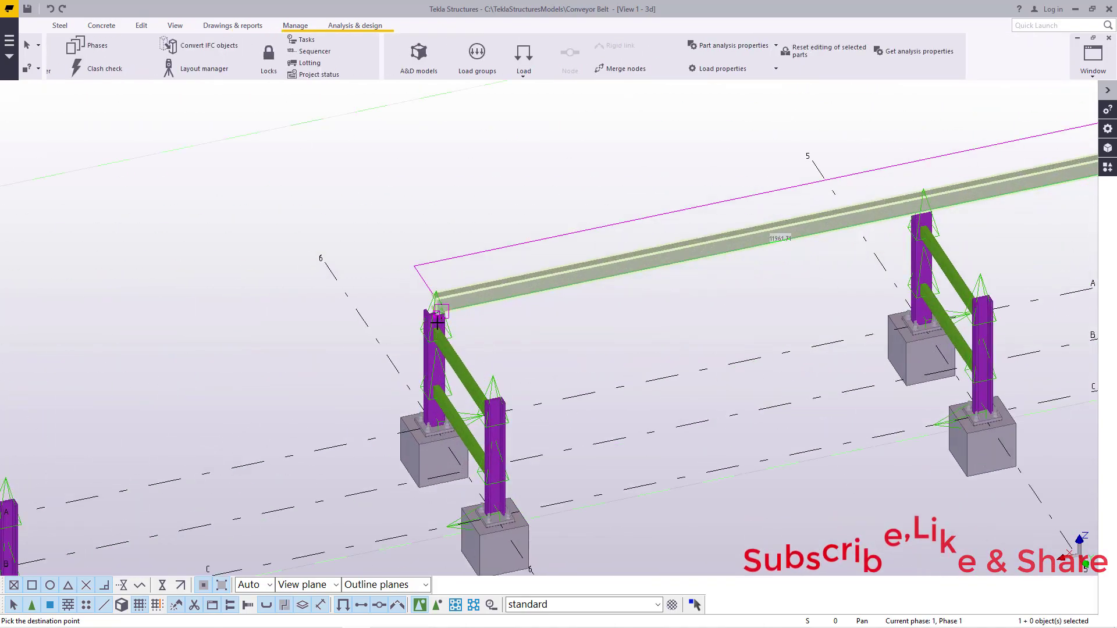
{"action": "scroll", "coordinate": [437, 322], "scroll_direction": "up", "scroll_amount": 10}
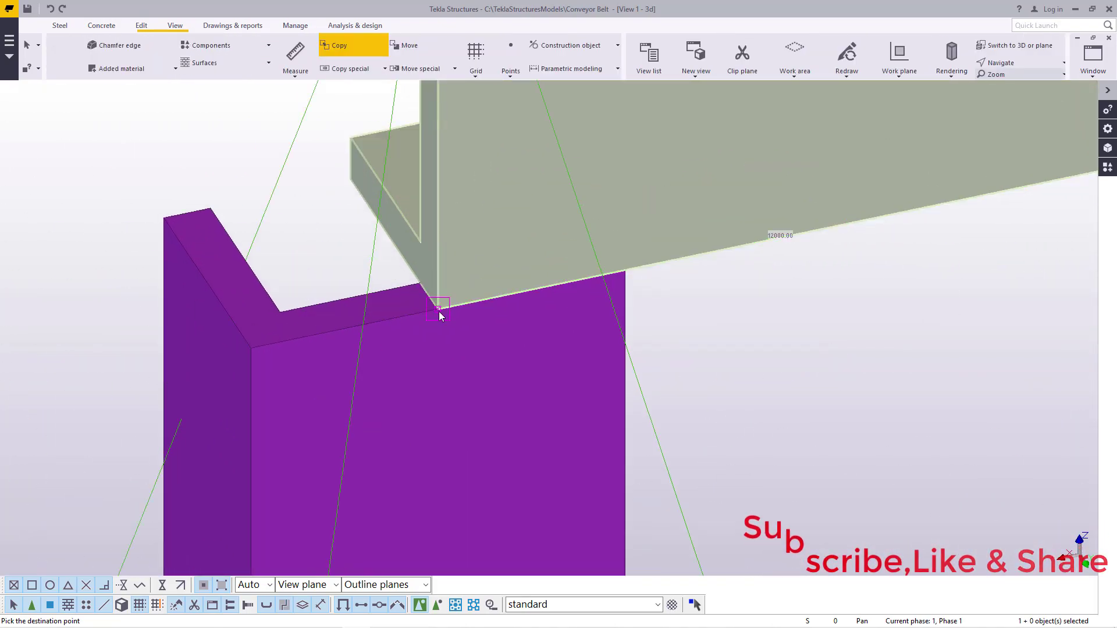
{"action": "scroll", "coordinate": [440, 316], "scroll_direction": "down", "scroll_amount": 10}
{"action": "right_click", "coordinate": [535, 187]}
{"action": "left_click", "coordinate": [561, 192]}
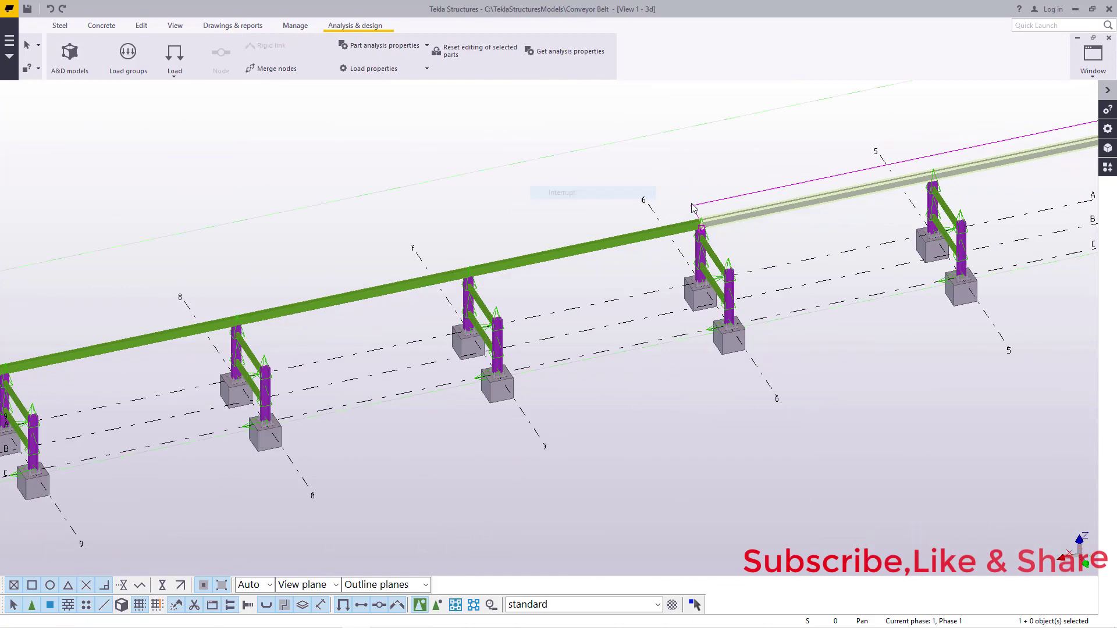
Examine how the copied beam's end sits on top of the column at A/10.
{"action": "scroll", "coordinate": [692, 207], "scroll_direction": "down", "scroll_amount": 3}
{"action": "scroll", "coordinate": [300, 297], "scroll_direction": "up", "scroll_amount": 10}
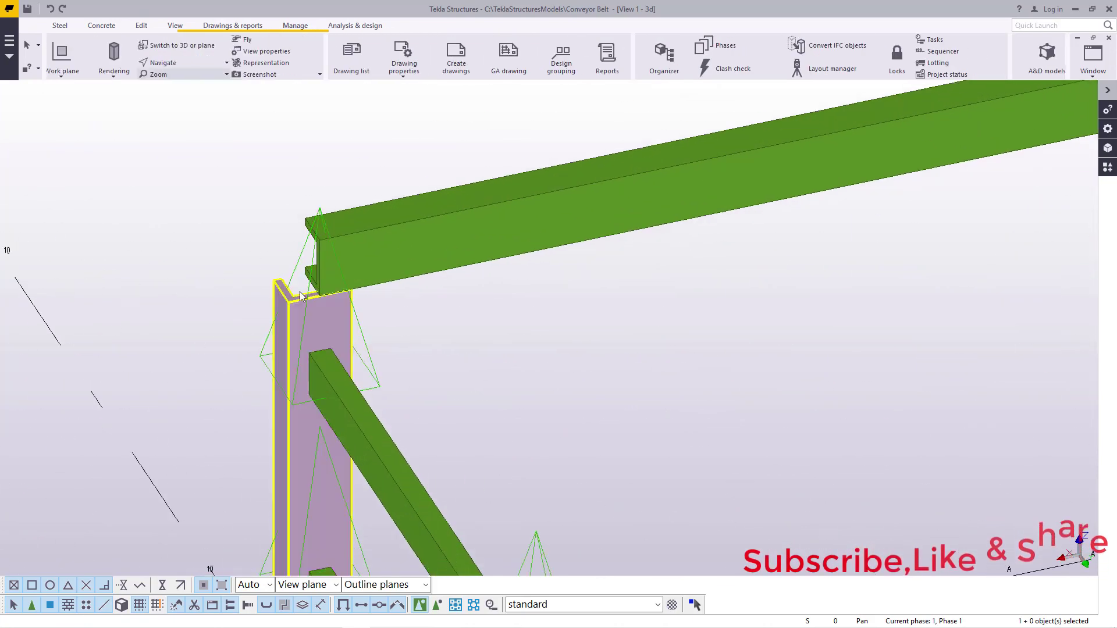
{"action": "scroll", "coordinate": [301, 297], "scroll_direction": "up", "scroll_amount": 5}
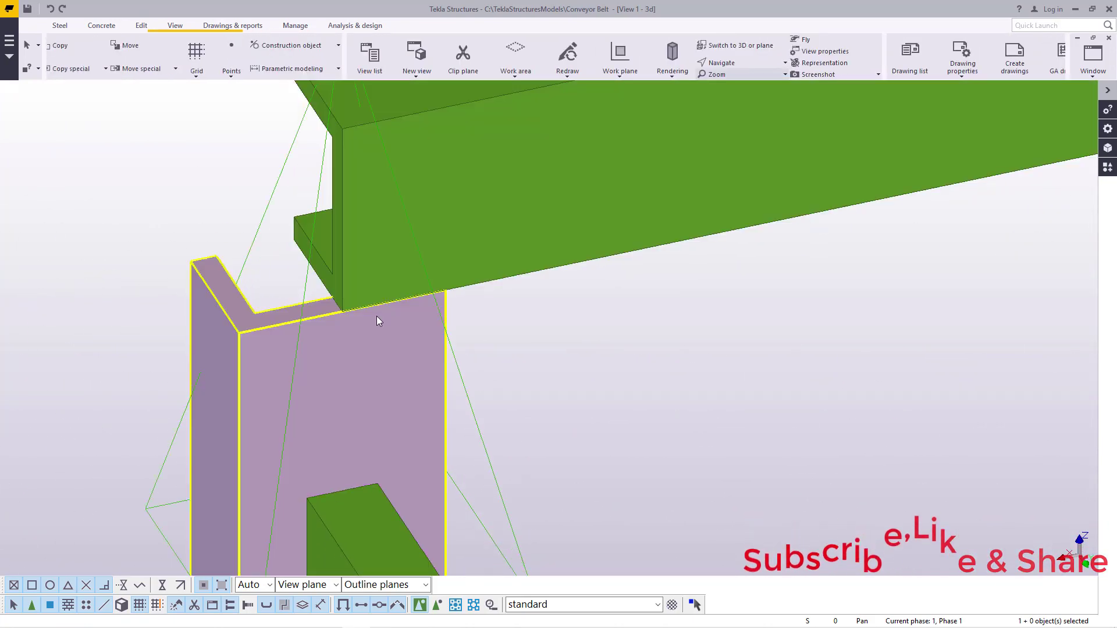
{"action": "scroll", "coordinate": [368, 326], "scroll_direction": "down", "scroll_amount": 5}
{"action": "left_click", "coordinate": [357, 325]}
{"action": "scroll", "coordinate": [354, 325], "scroll_direction": "up", "scroll_amount": 3}
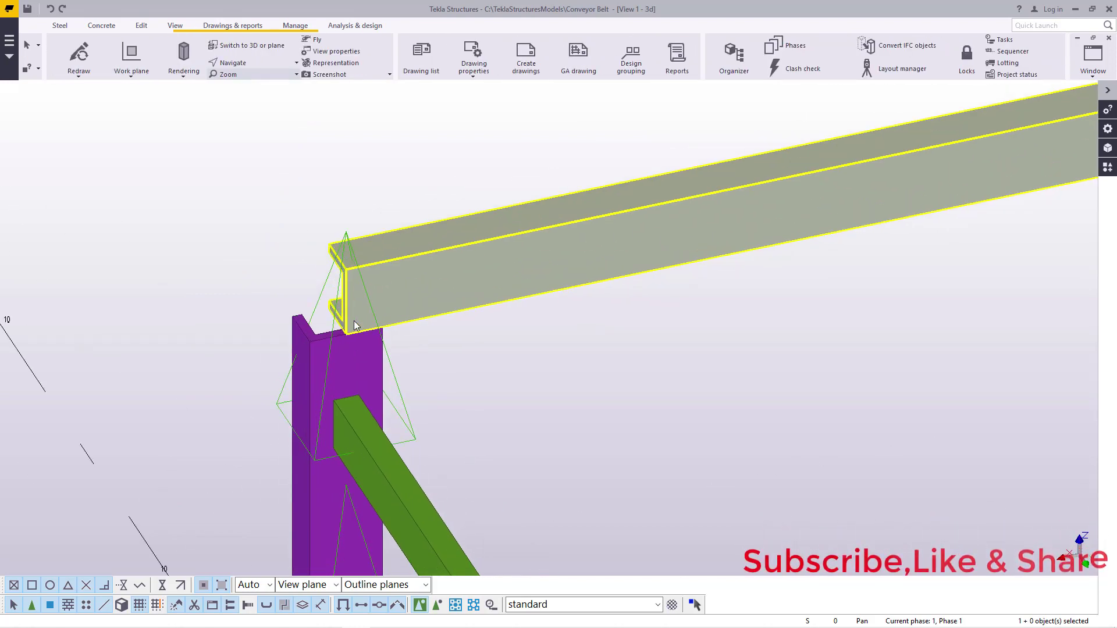
{"action": "left_click", "coordinate": [336, 326]}
{"action": "scroll", "coordinate": [338, 326], "scroll_direction": "up", "scroll_amount": 3}
{"action": "scroll", "coordinate": [291, 365], "scroll_direction": "down", "scroll_amount": 3}
{"action": "left_click", "coordinate": [311, 358]}
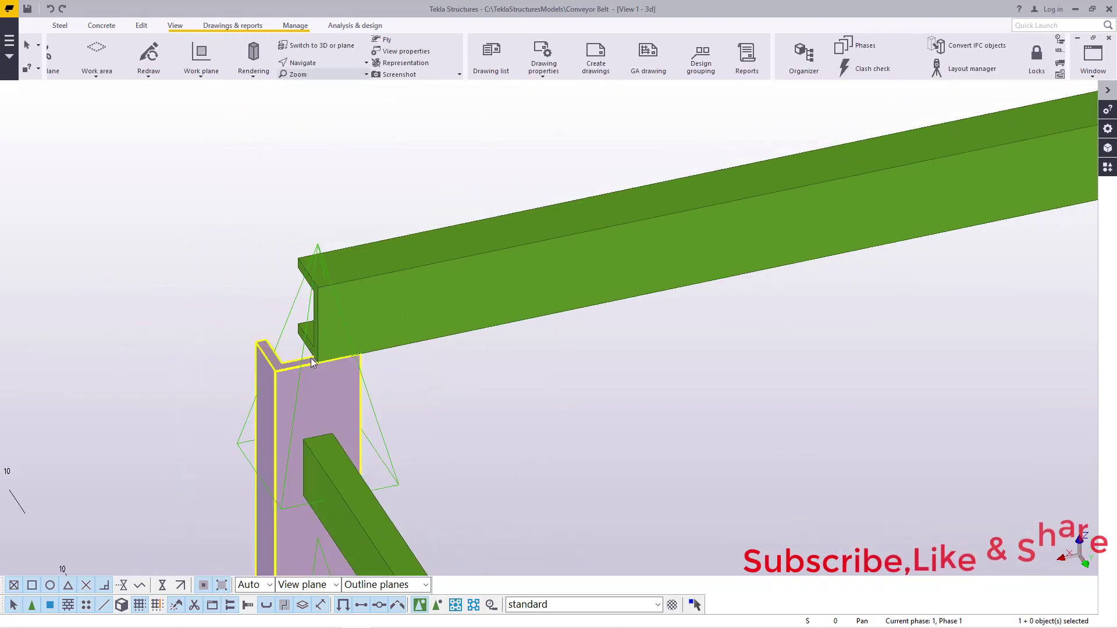
{"action": "left_click", "coordinate": [314, 339]}
{"action": "scroll", "coordinate": [316, 337], "scroll_direction": "up", "scroll_amount": 4}
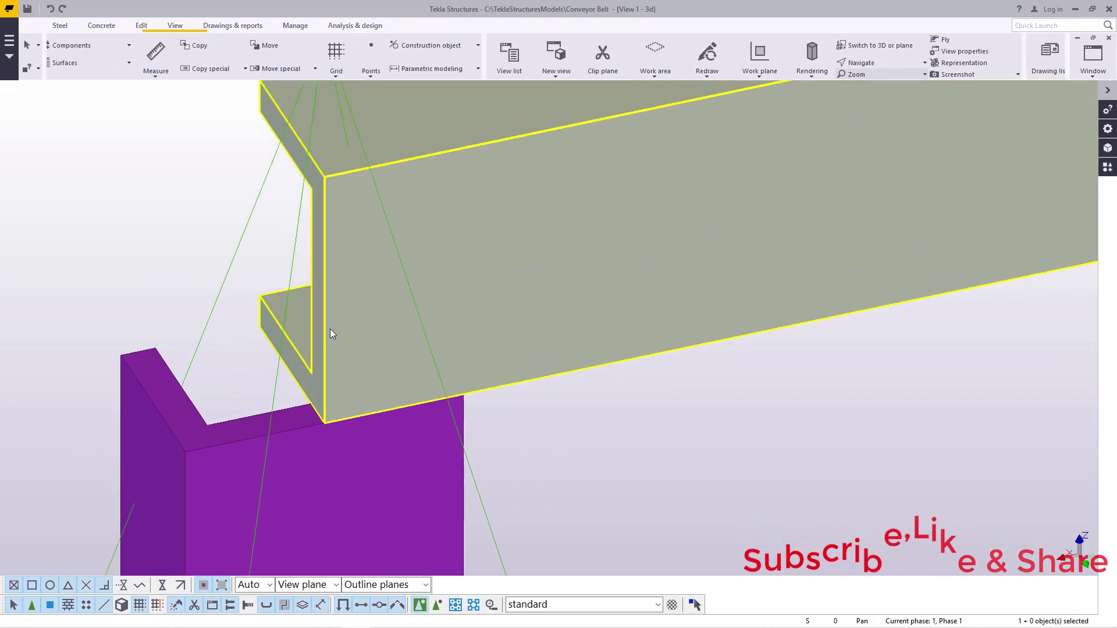
{"action": "double_click", "coordinate": [590, 230]}
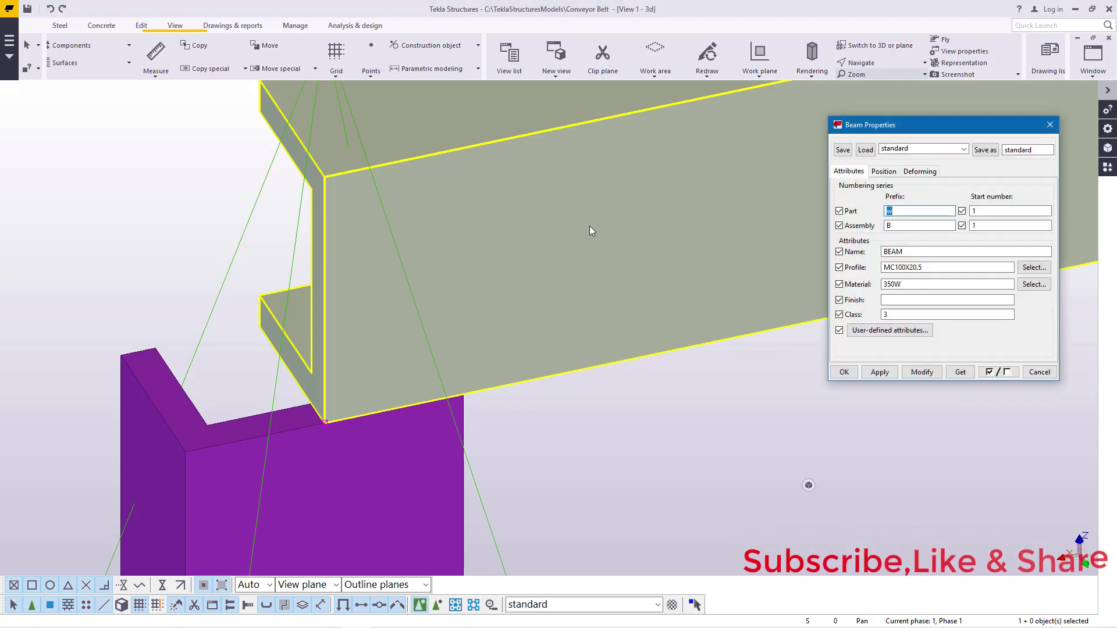
{"action": "left_click", "coordinate": [1049, 126]}
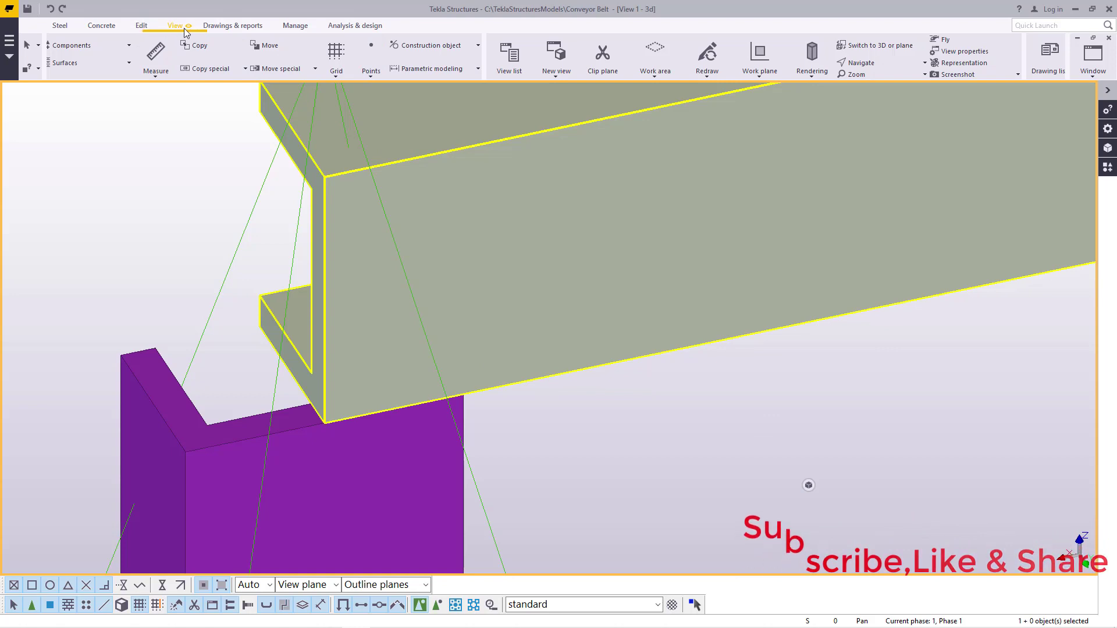
Measure the distance from the copied beam's lower end corner to the outer top corner of column A/10, and end the command.
{"action": "left_click", "coordinate": [137, 27]}
{"action": "left_click", "coordinate": [494, 74]}
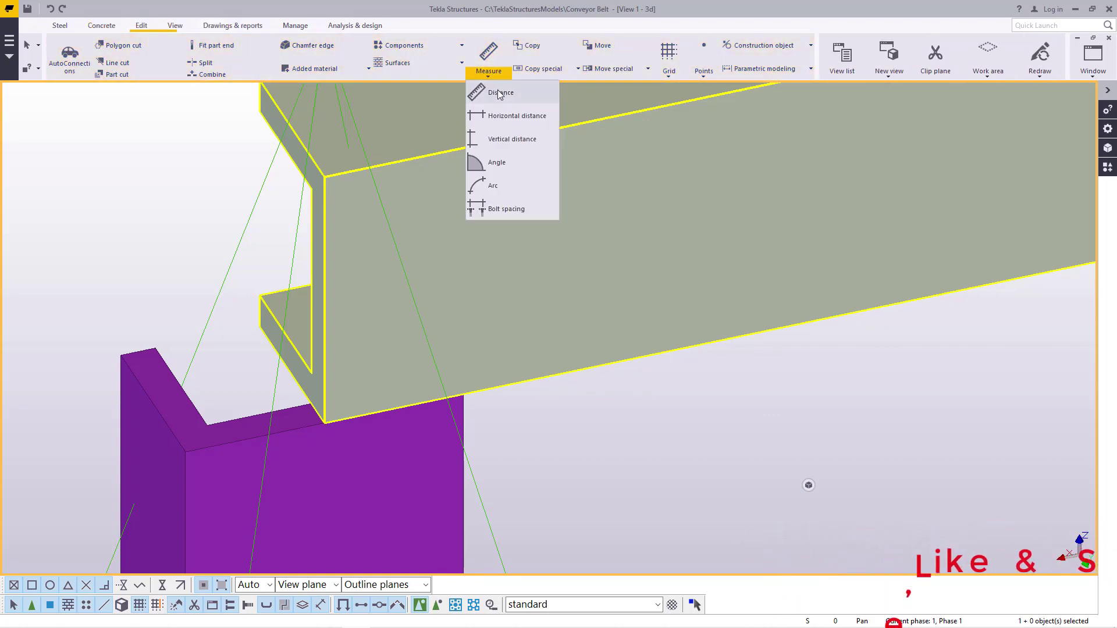
{"action": "left_click", "coordinate": [499, 93]}
{"action": "scroll", "coordinate": [325, 425], "scroll_direction": "up", "scroll_amount": 2}
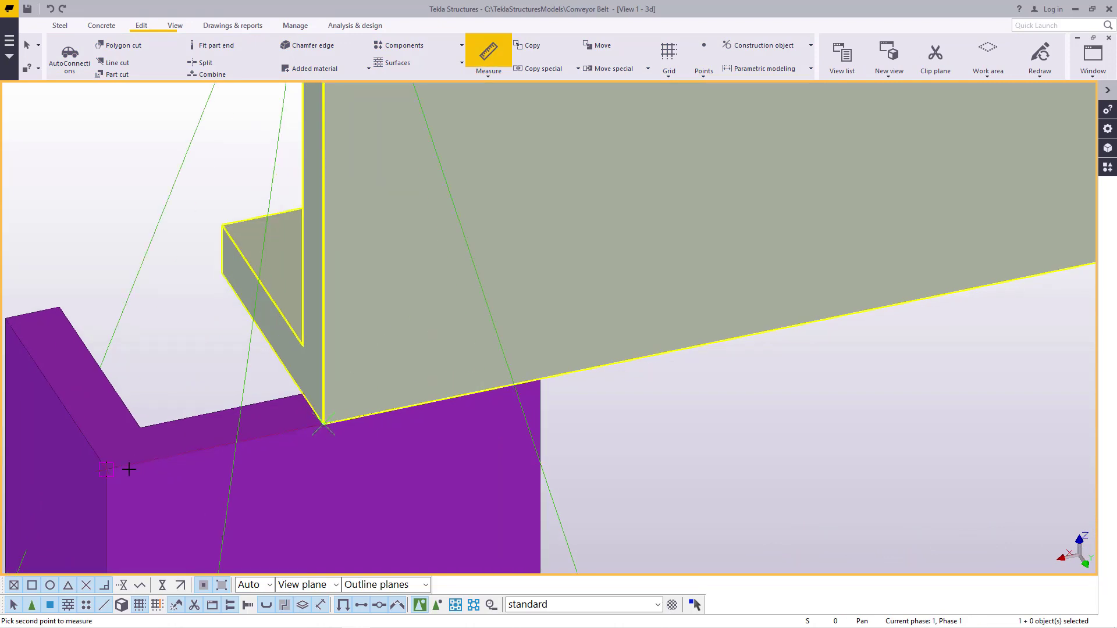
{"action": "left_click", "coordinate": [105, 469]}
{"action": "right_click", "coordinate": [207, 280]}
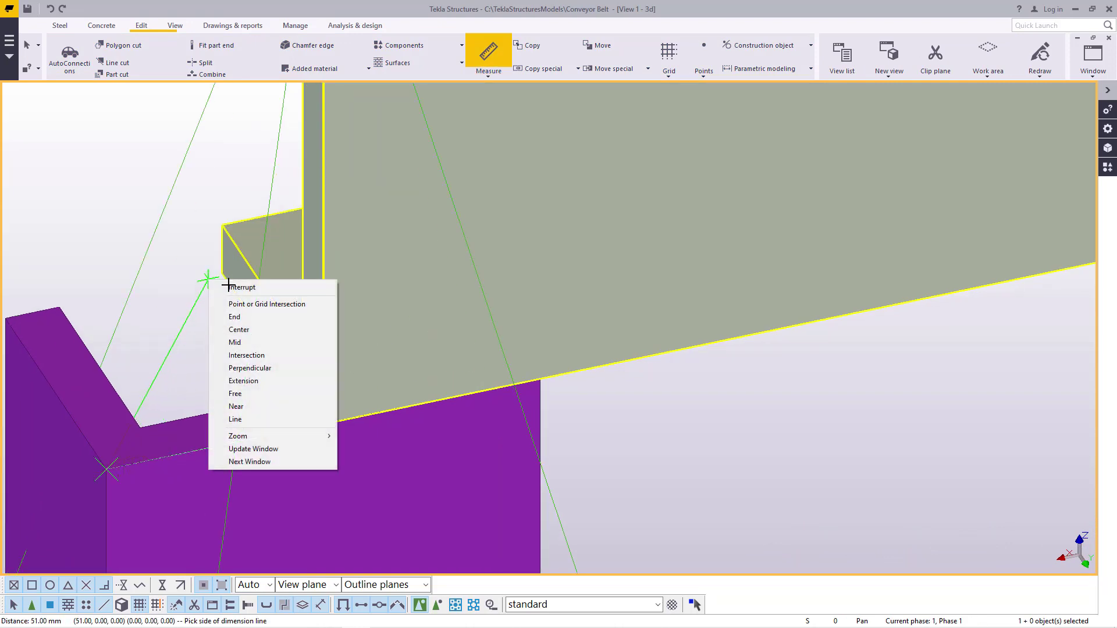
{"action": "left_click", "coordinate": [326, 287]}
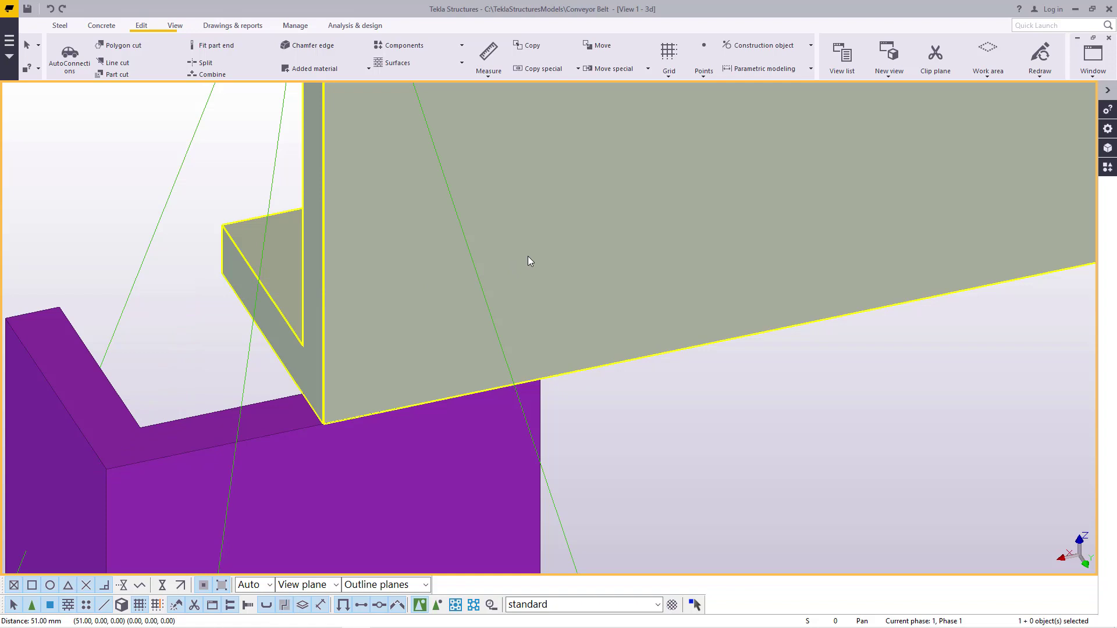
Try to extend the copied beam to the outer edge of column A/10 with a start Dx offset of 51 mm.
{"action": "left_click", "coordinate": [137, 463]}
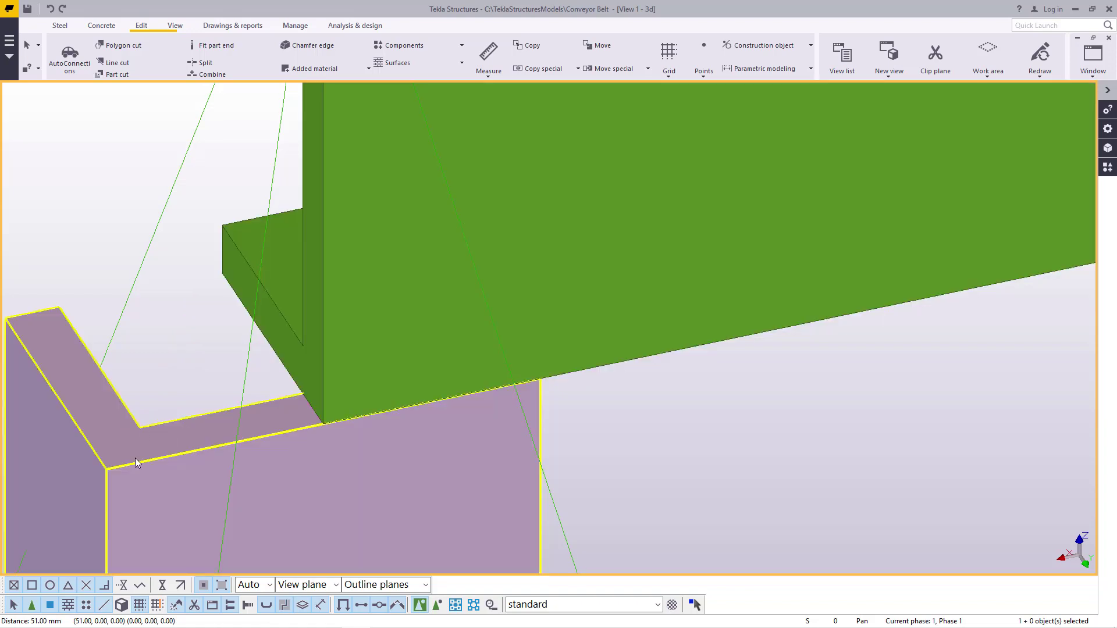
{"action": "scroll", "coordinate": [352, 418], "scroll_direction": "down", "scroll_amount": 3}
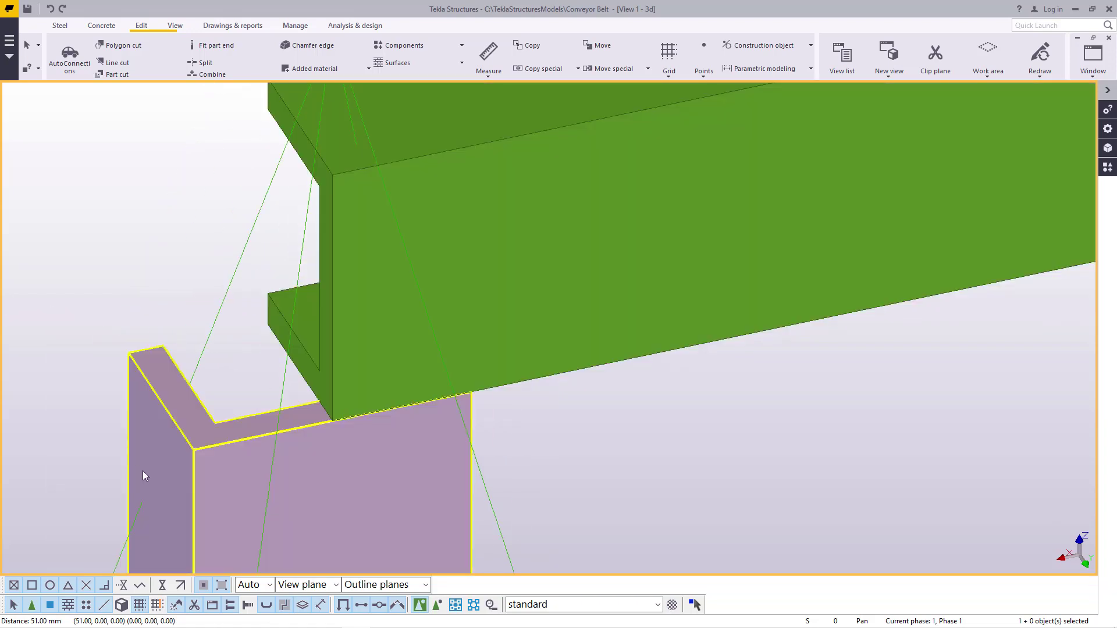
{"action": "left_click", "coordinate": [601, 231]}
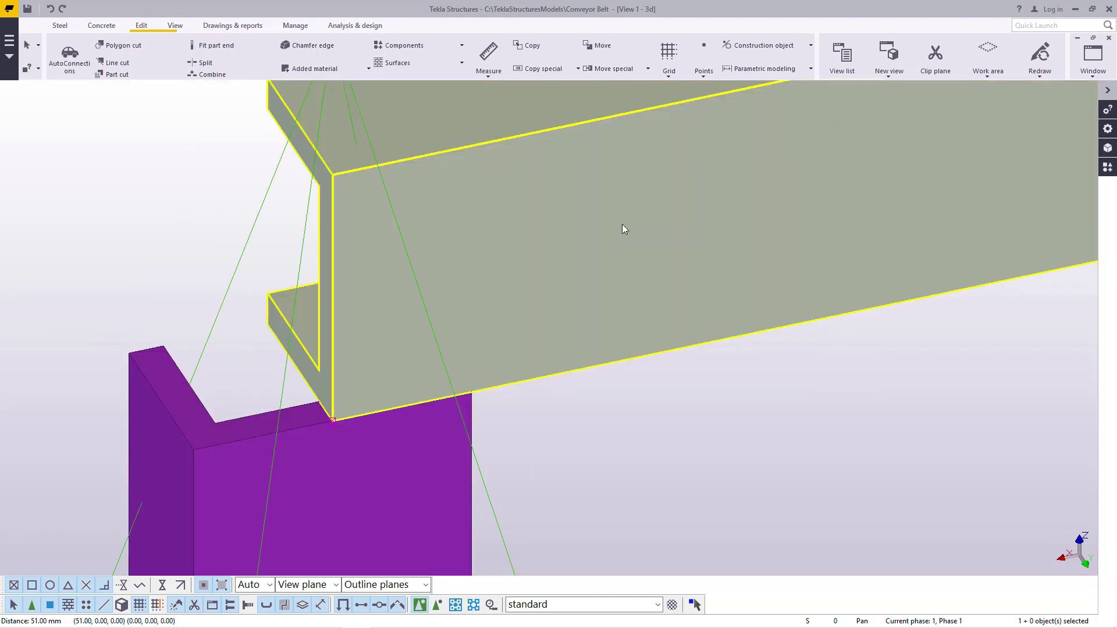
{"action": "double_click", "coordinate": [623, 228]}
{"action": "left_click", "coordinate": [888, 172]}
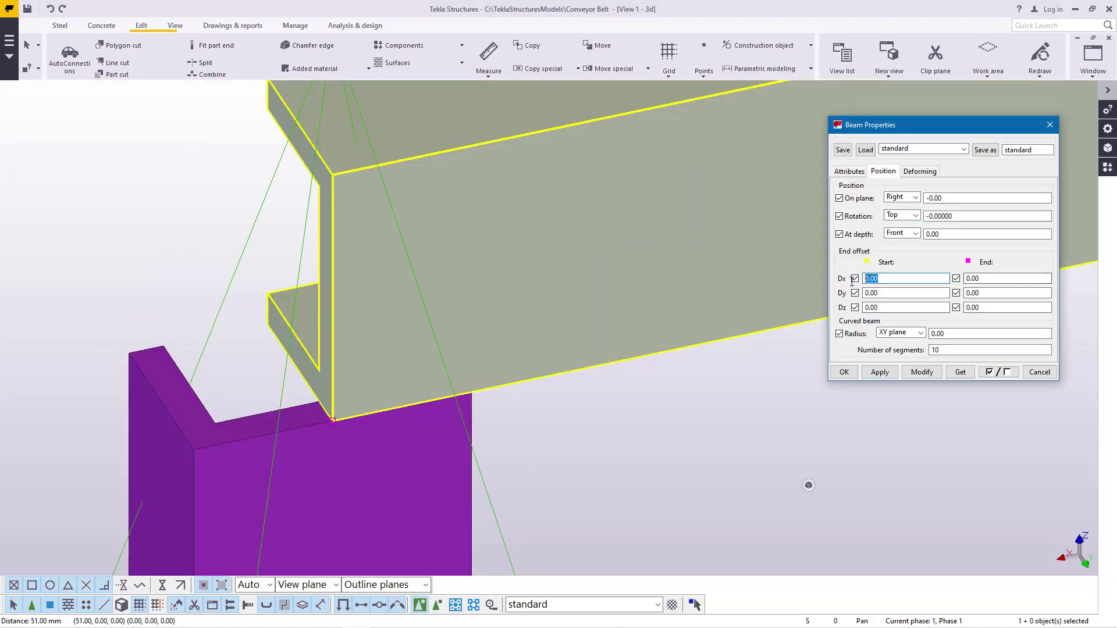
{"action": "type", "text": "51"}
{"action": "left_click", "coordinate": [921, 373]}
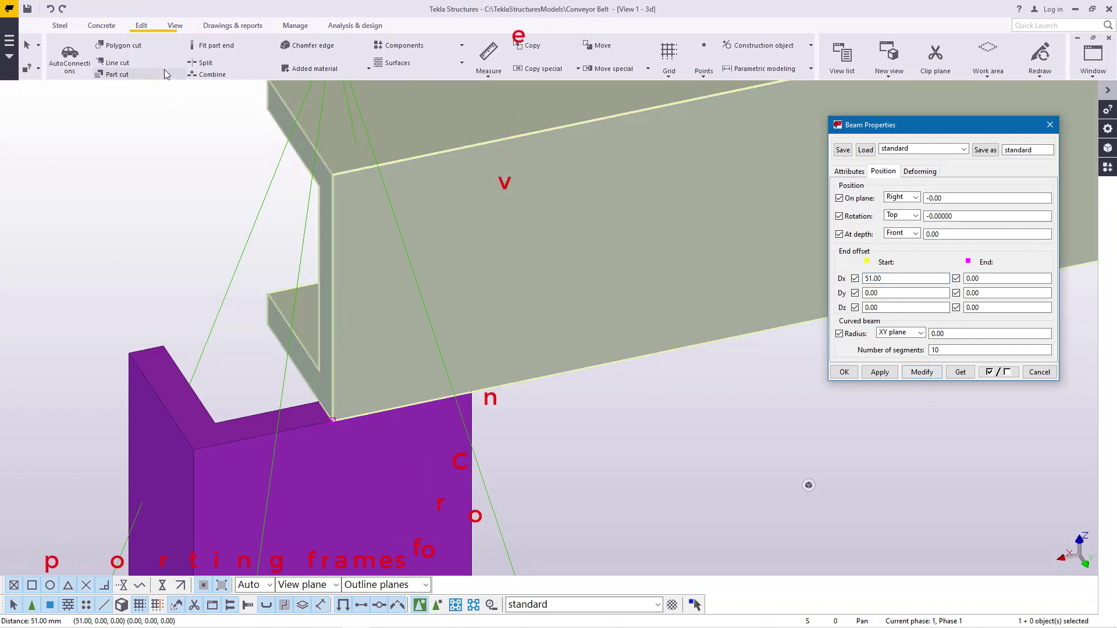
{"action": "left_click", "coordinate": [787, 305]}
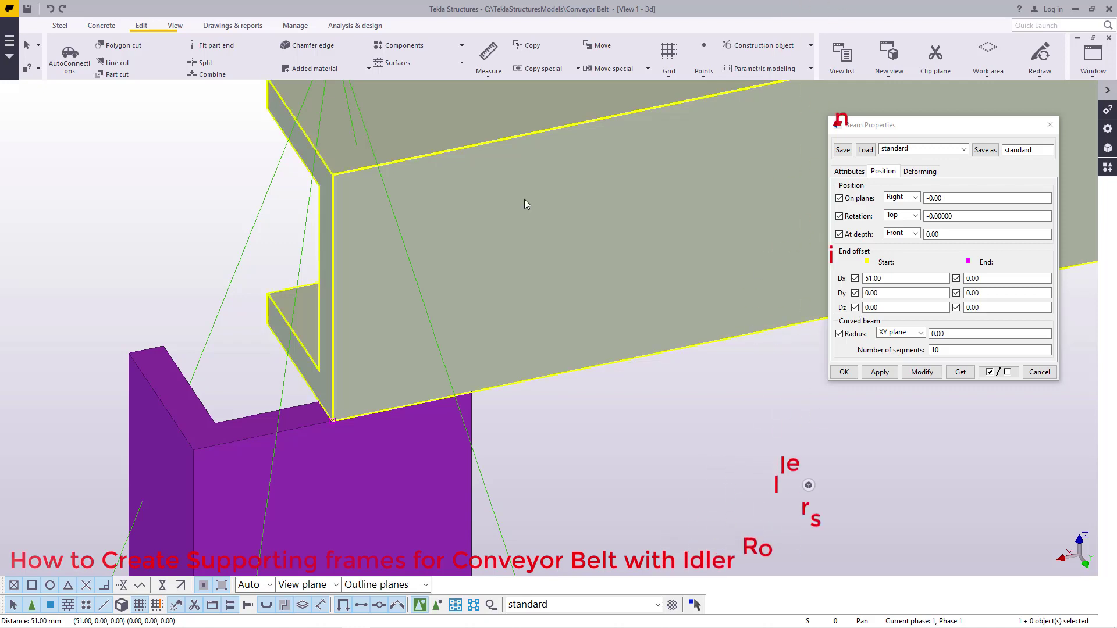
Reset the copied beam's start Dx offset to 0, set its end Dx offset to 51 mm, and apply the changes.
{"action": "left_click", "coordinate": [892, 280]}
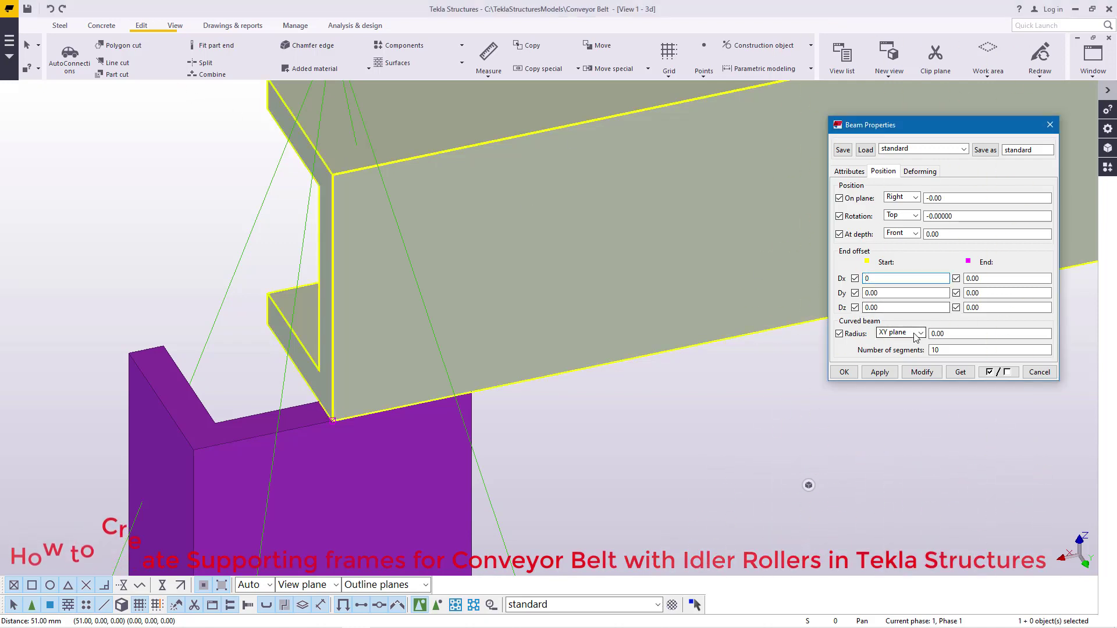
{"action": "left_click", "coordinate": [928, 375]}
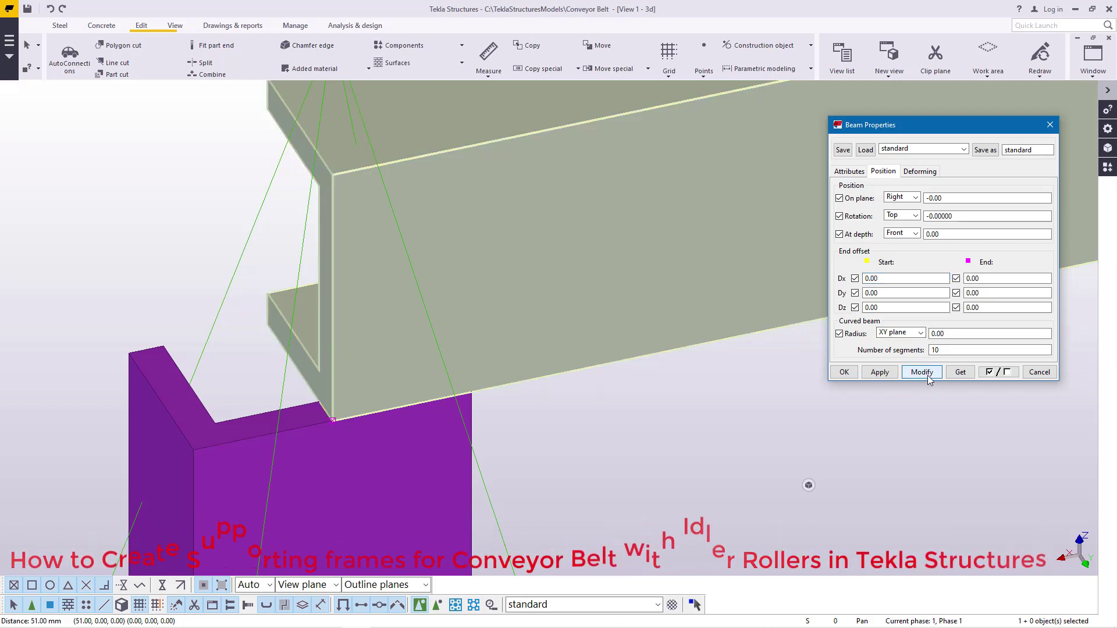
{"action": "left_click", "coordinate": [987, 278]}
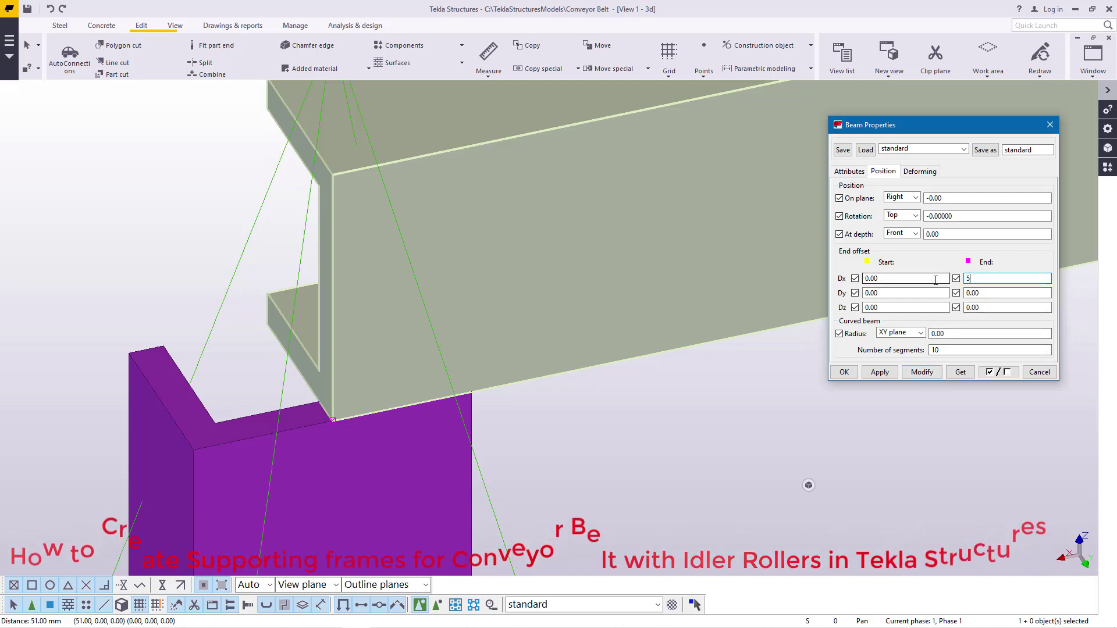
{"action": "type", "text": "51"}
{"action": "left_click", "coordinate": [922, 372]}
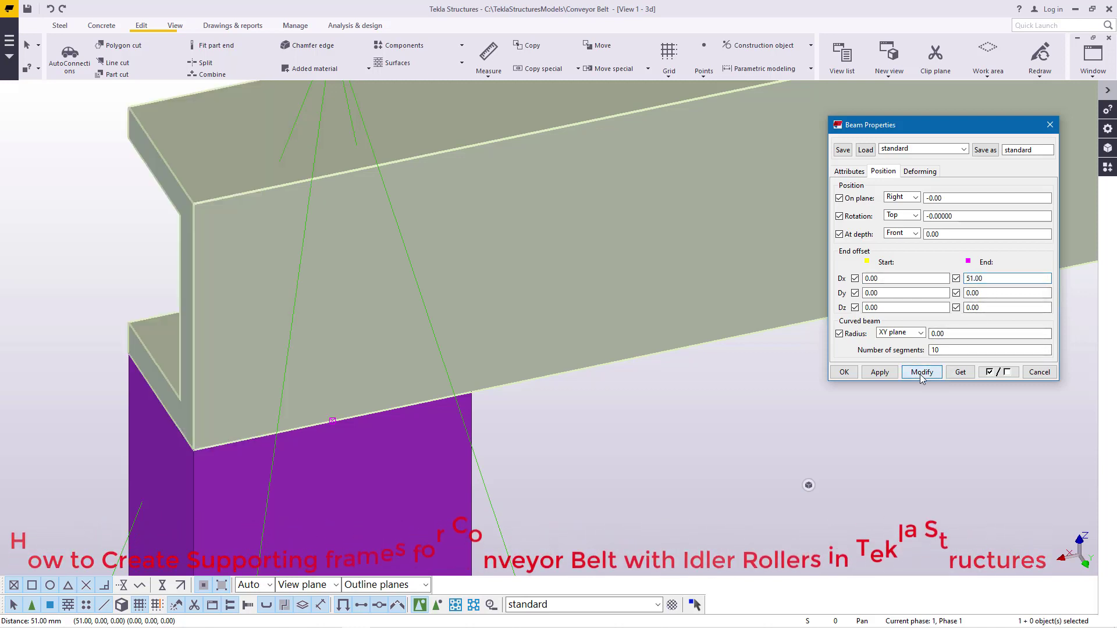
{"action": "left_click", "coordinate": [843, 372]}
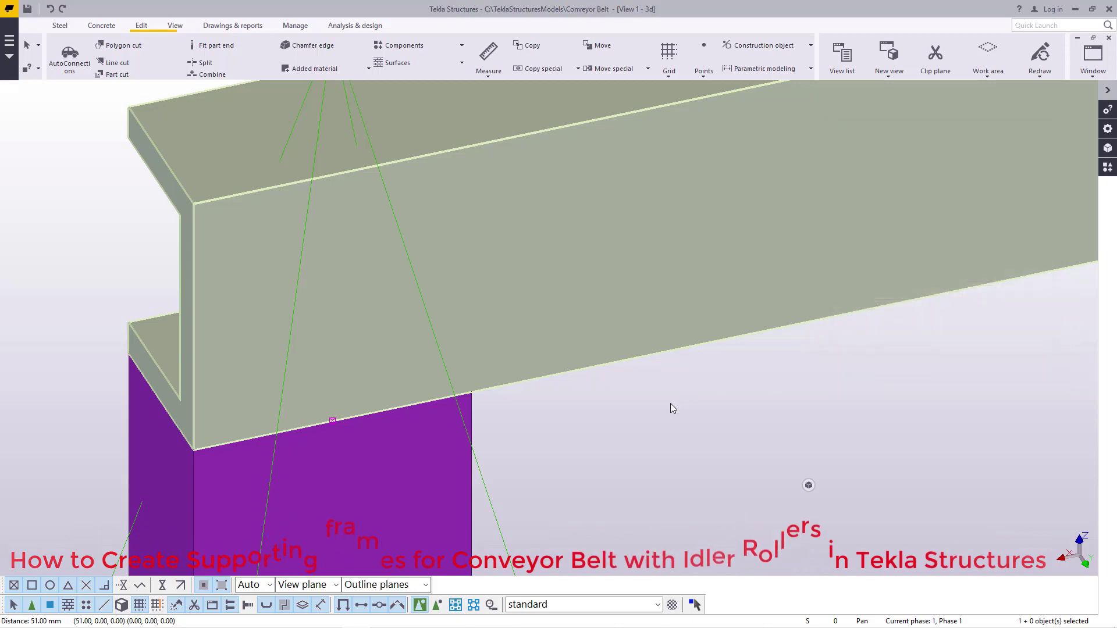
Examine the row of longitudinal beams along line A and how the first beam's end sits on column A/1 from the opposite side.
{"action": "scroll", "coordinate": [693, 395], "scroll_direction": "down", "scroll_amount": 10}
{"action": "scroll", "coordinate": [620, 302], "scroll_direction": "down", "scroll_amount": 10}
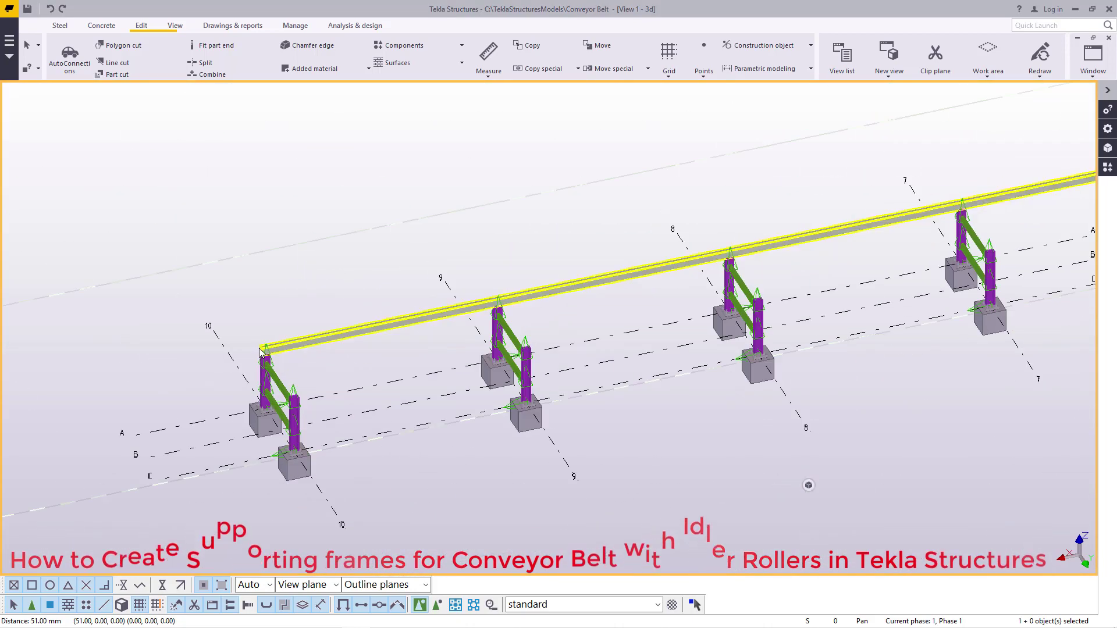
{"action": "scroll", "coordinate": [564, 265], "scroll_direction": "up", "scroll_amount": 4}
{"action": "scroll", "coordinate": [564, 265], "scroll_direction": "up", "scroll_amount": 8}
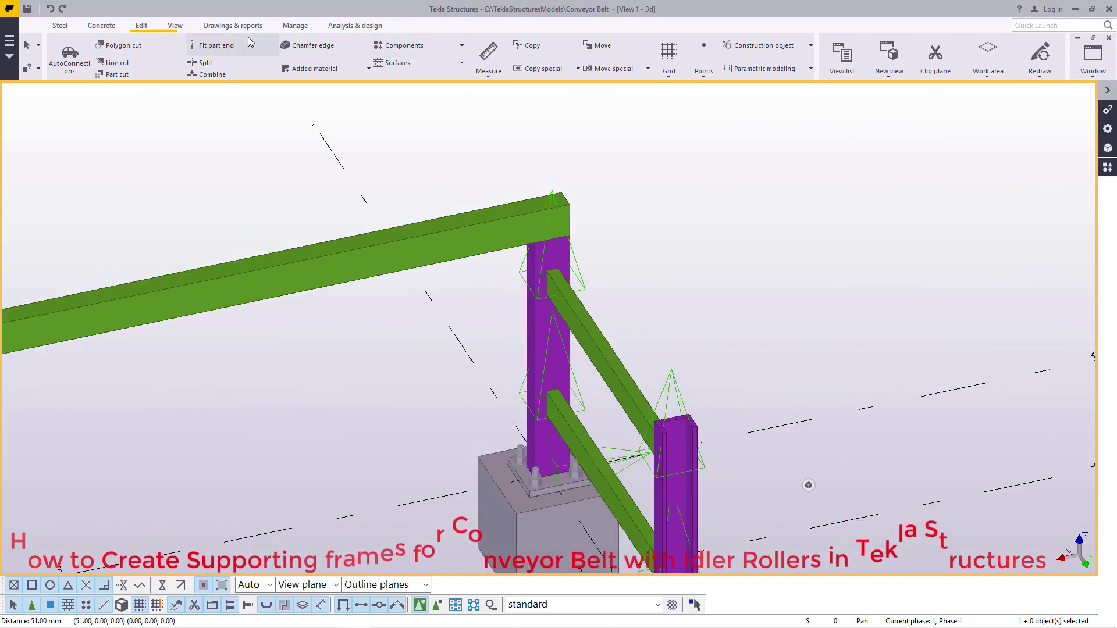
{"action": "left_click", "coordinate": [174, 25]}
{"action": "left_click", "coordinate": [420, 65]}
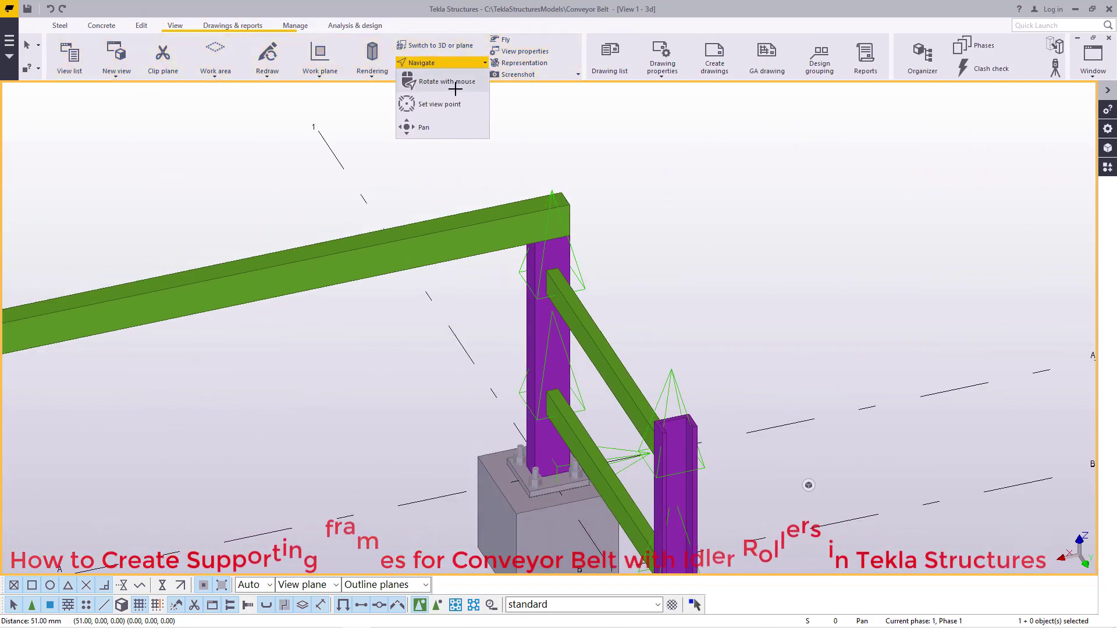
{"action": "left_click", "coordinate": [453, 85]}
{"action": "left_click_drag", "start_coordinate": [569, 270], "coordinate": [250, 290]}
{"action": "scroll", "coordinate": [562, 407], "scroll_direction": "down", "scroll_amount": 4}
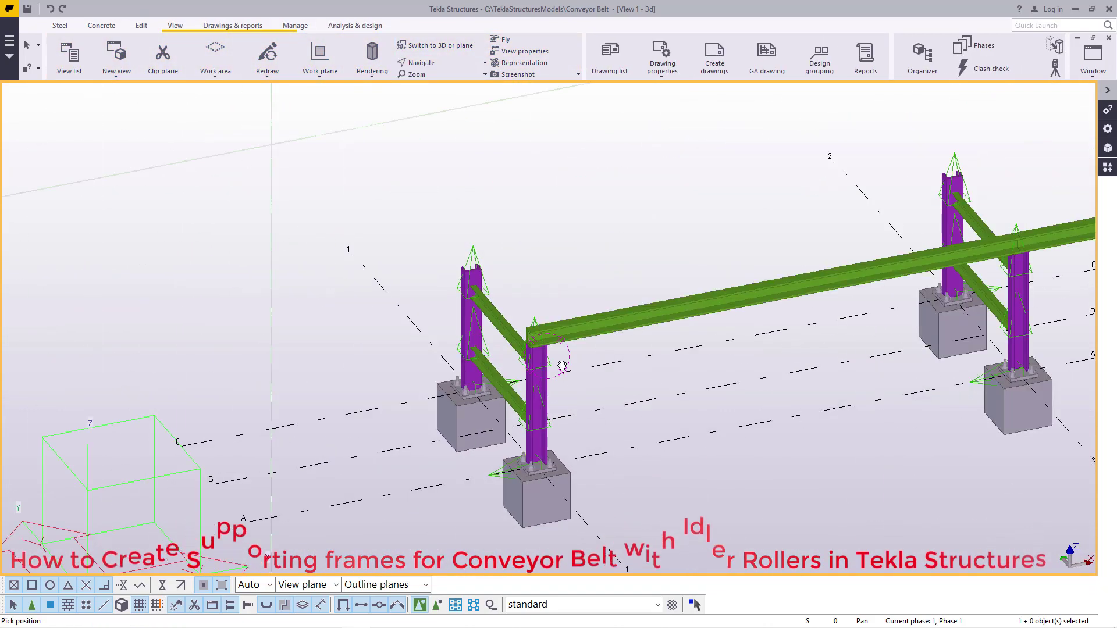
{"action": "left_click_drag", "start_coordinate": [561, 366], "coordinate": [605, 360]}
{"action": "right_click", "coordinate": [503, 271]}
{"action": "left_click", "coordinate": [536, 277]}
{"action": "scroll", "coordinate": [576, 320], "scroll_direction": "up", "scroll_amount": 3}
{"action": "scroll", "coordinate": [577, 320], "scroll_direction": "up", "scroll_amount": 2}
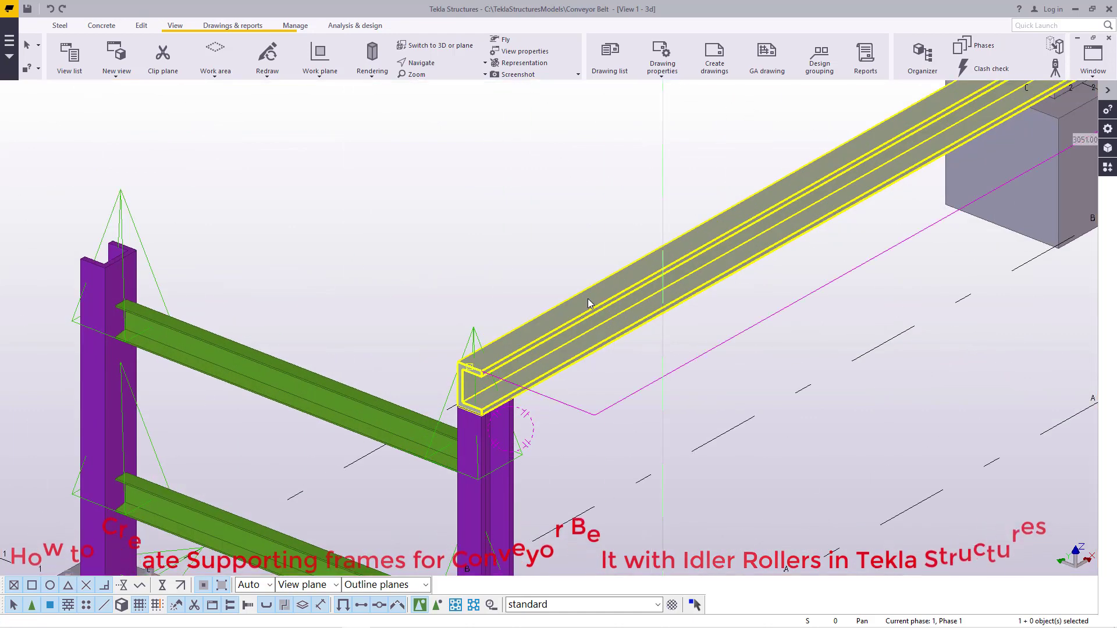
{"action": "scroll", "coordinate": [592, 303], "scroll_direction": "down", "scroll_amount": 6}
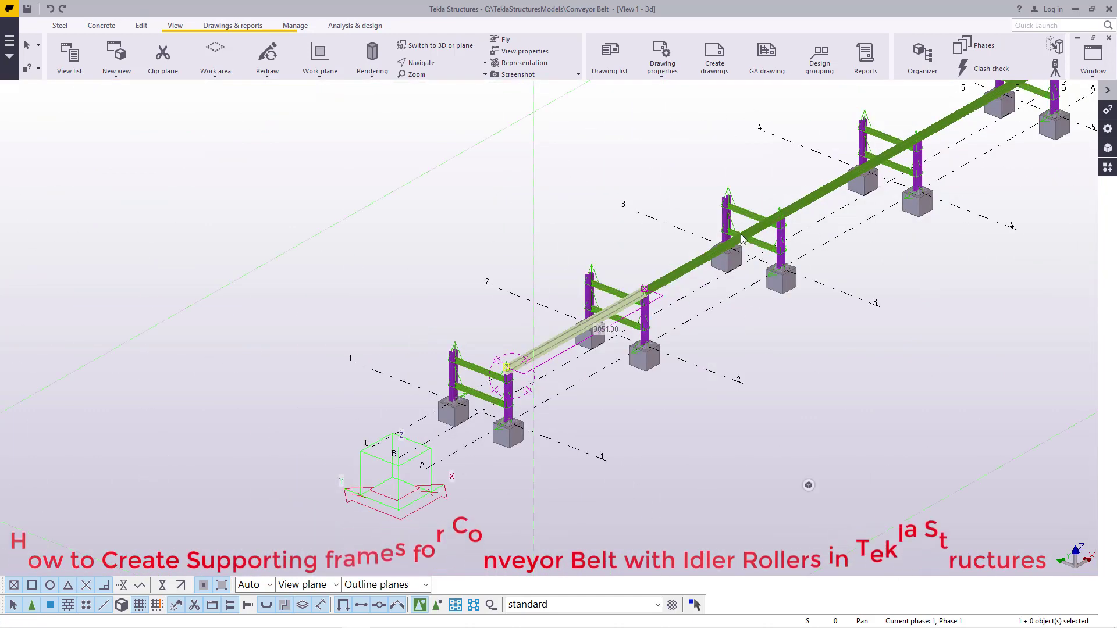
Set the work plane on the outer face of the footing at C/1, perpendicular to the longitudinal beams.
{"action": "left_click", "coordinate": [177, 28]}
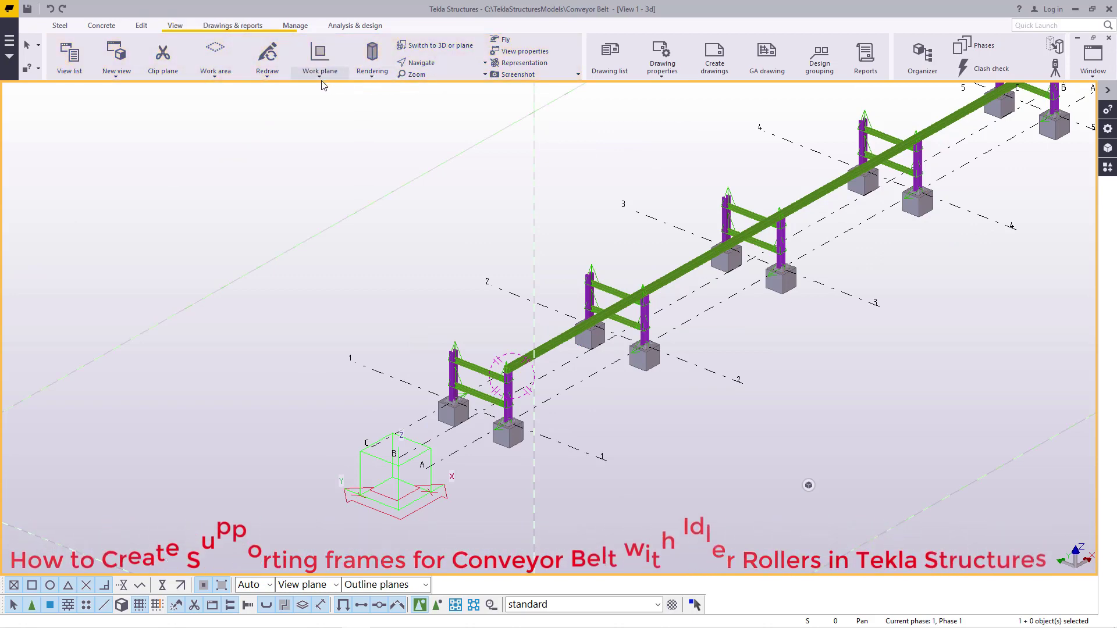
{"action": "left_click", "coordinate": [321, 57]}
{"action": "scroll", "coordinate": [384, 422], "scroll_direction": "up", "scroll_amount": 6}
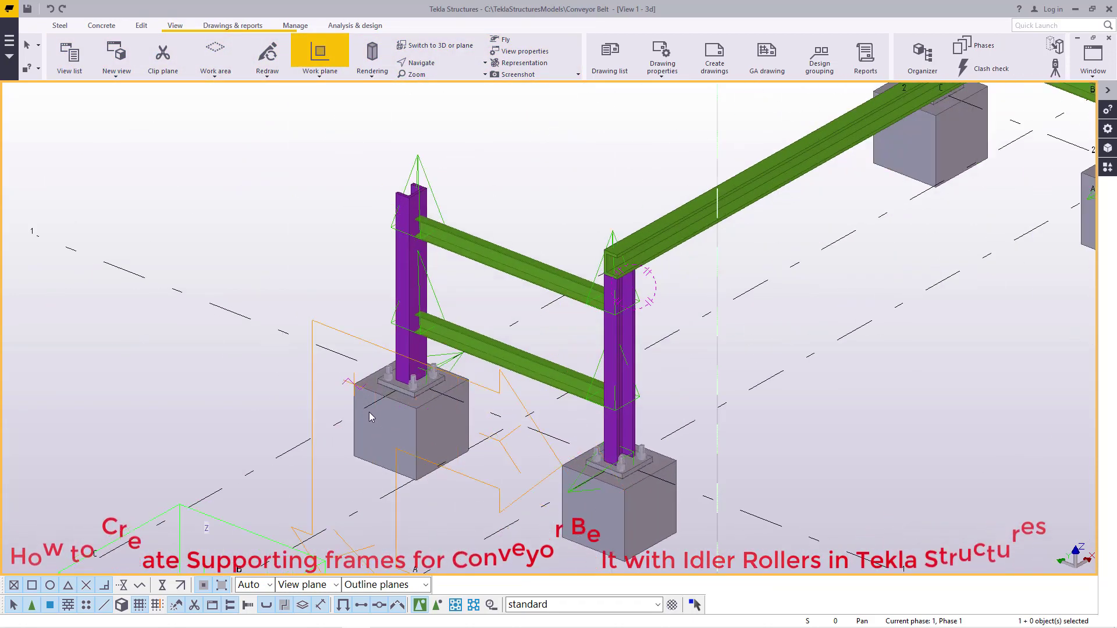
{"action": "left_click", "coordinate": [368, 400]}
{"action": "right_click", "coordinate": [555, 141]}
{"action": "left_click", "coordinate": [578, 149]}
Mirror-copy the longitudinal beams on line A about the vertical line through the grid 1 cross beam's midpoint, with X0 650, Y0 300 and angle -90.
{"action": "scroll", "coordinate": [359, 421], "scroll_direction": "down", "scroll_amount": 3}
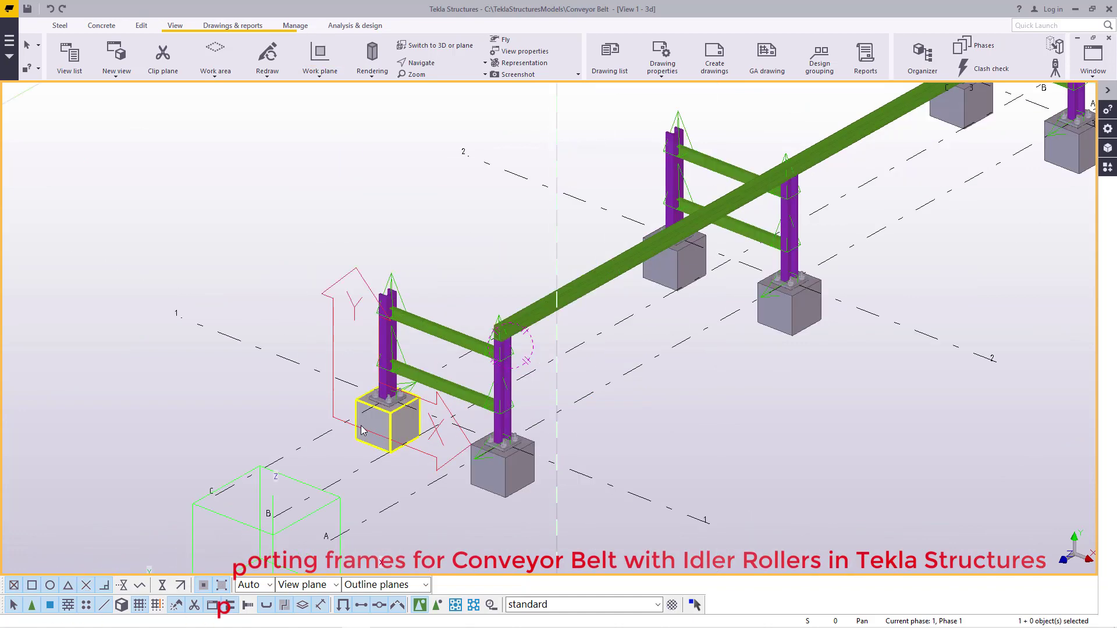
{"action": "scroll", "coordinate": [361, 431], "scroll_direction": "down", "scroll_amount": 3}
{"action": "scroll", "coordinate": [596, 297], "scroll_direction": "up", "scroll_amount": 5}
{"action": "scroll", "coordinate": [596, 297], "scroll_direction": "down", "scroll_amount": 3}
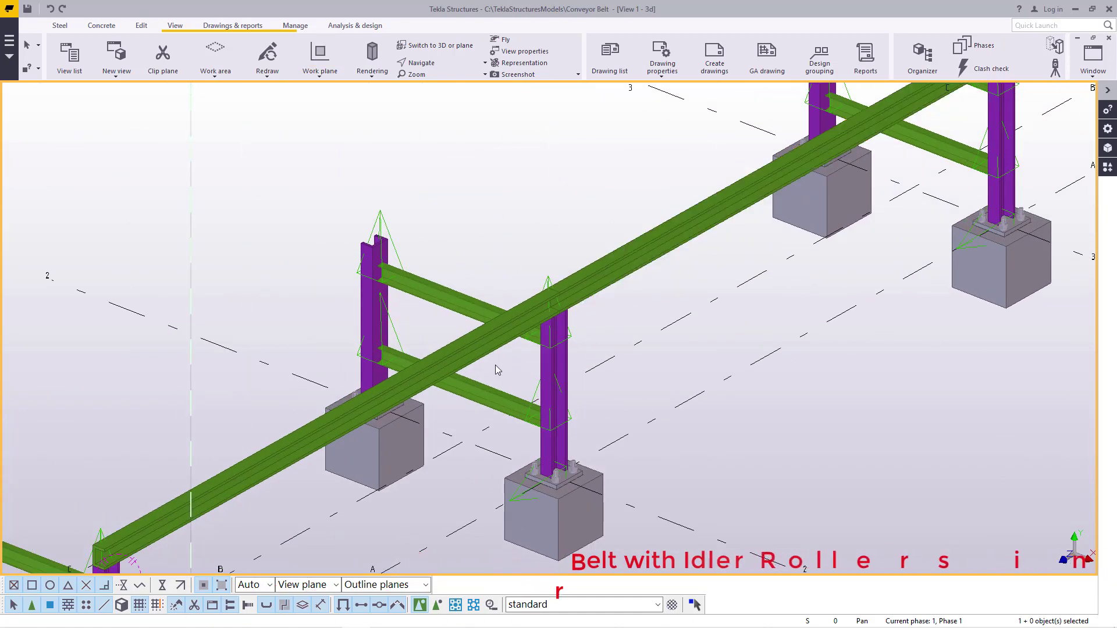
{"action": "left_click", "coordinate": [654, 245]}
{"action": "scroll", "coordinate": [796, 182], "scroll_direction": "down", "scroll_amount": 3}
{"action": "scroll", "coordinate": [802, 180], "scroll_direction": "up", "scroll_amount": 4}
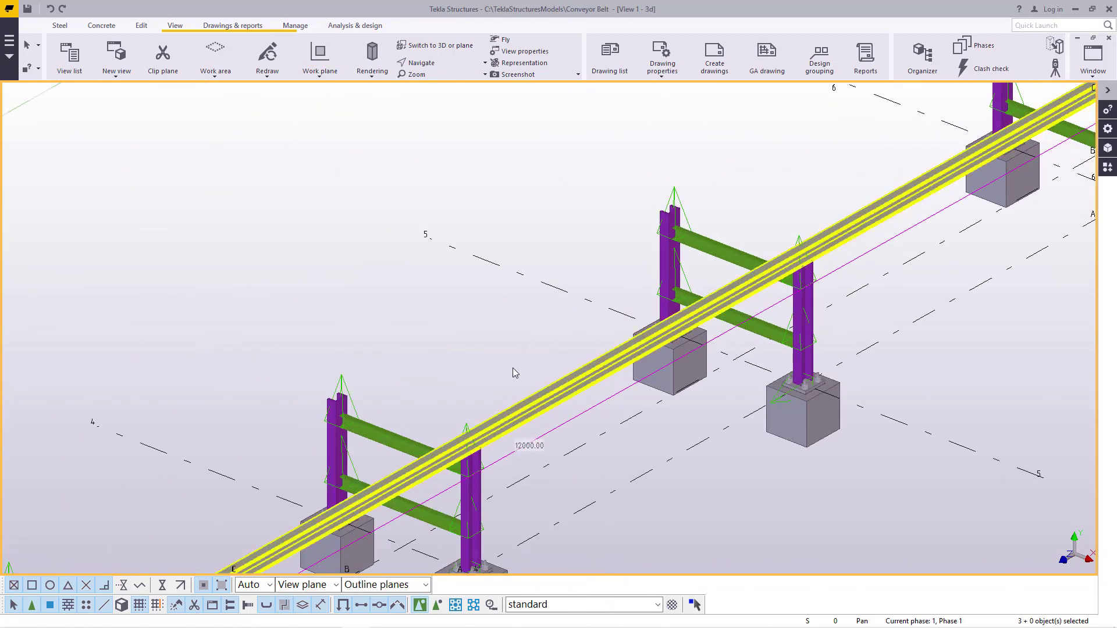
{"action": "scroll", "coordinate": [514, 372], "scroll_direction": "down", "scroll_amount": 4}
{"action": "scroll", "coordinate": [880, 192], "scroll_direction": "up", "scroll_amount": 4}
{"action": "left_click", "coordinate": [966, 106], "text": "ctrl"}
{"action": "scroll", "coordinate": [729, 291], "scroll_direction": "down", "scroll_amount": 3}
{"action": "scroll", "coordinate": [729, 291], "scroll_direction": "down", "scroll_amount": 5}
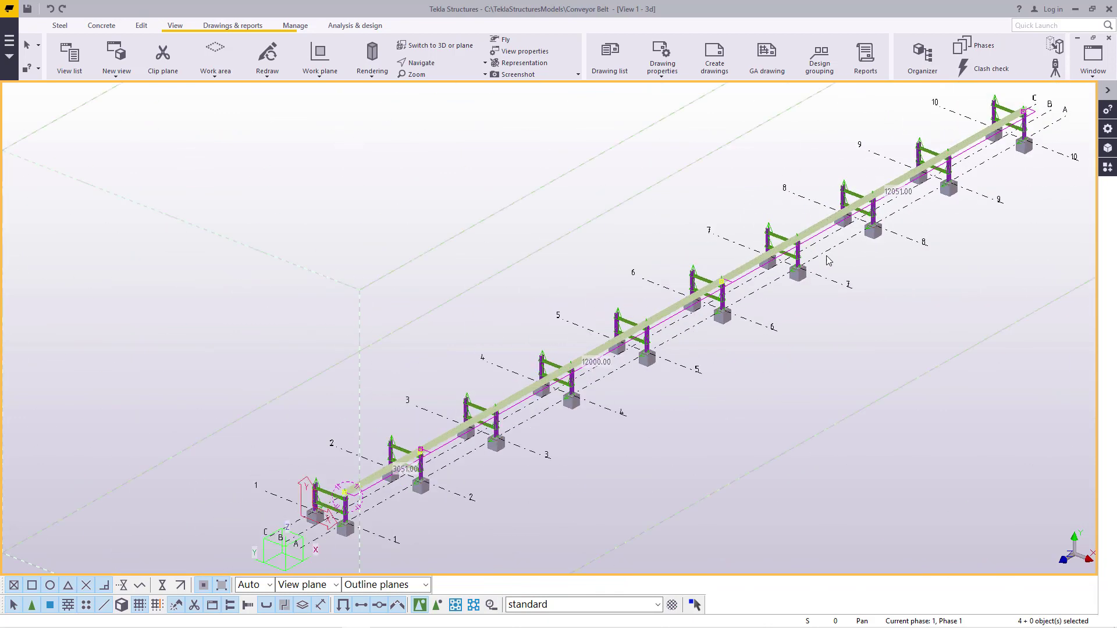
{"action": "right_click", "coordinate": [503, 198]}
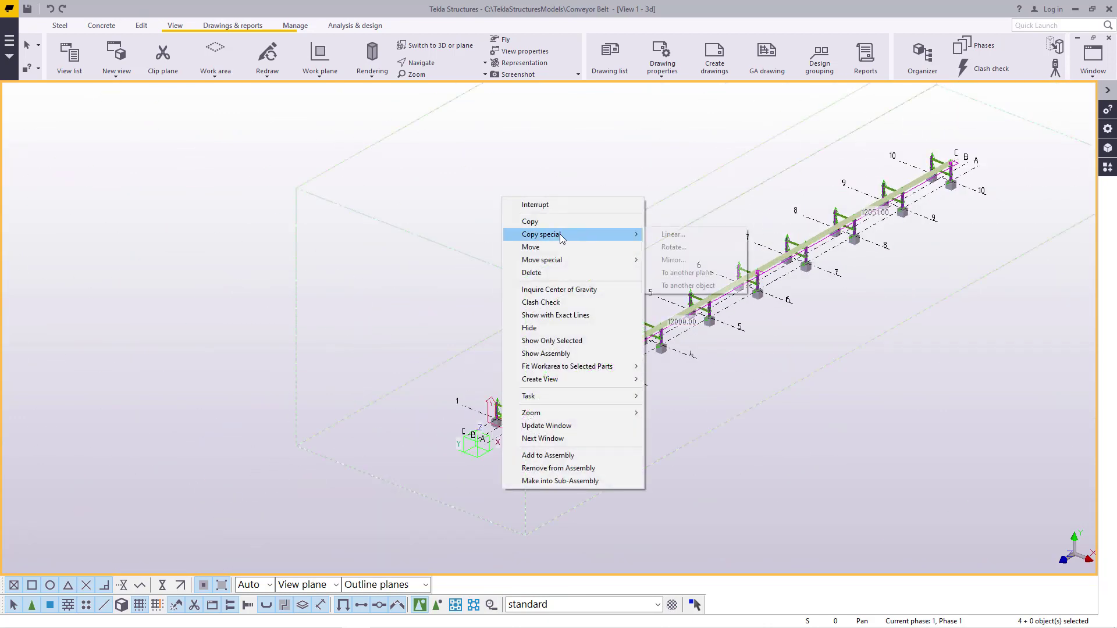
{"action": "mouse_move", "coordinate": [560, 234]}
{"action": "left_click", "coordinate": [672, 260]}
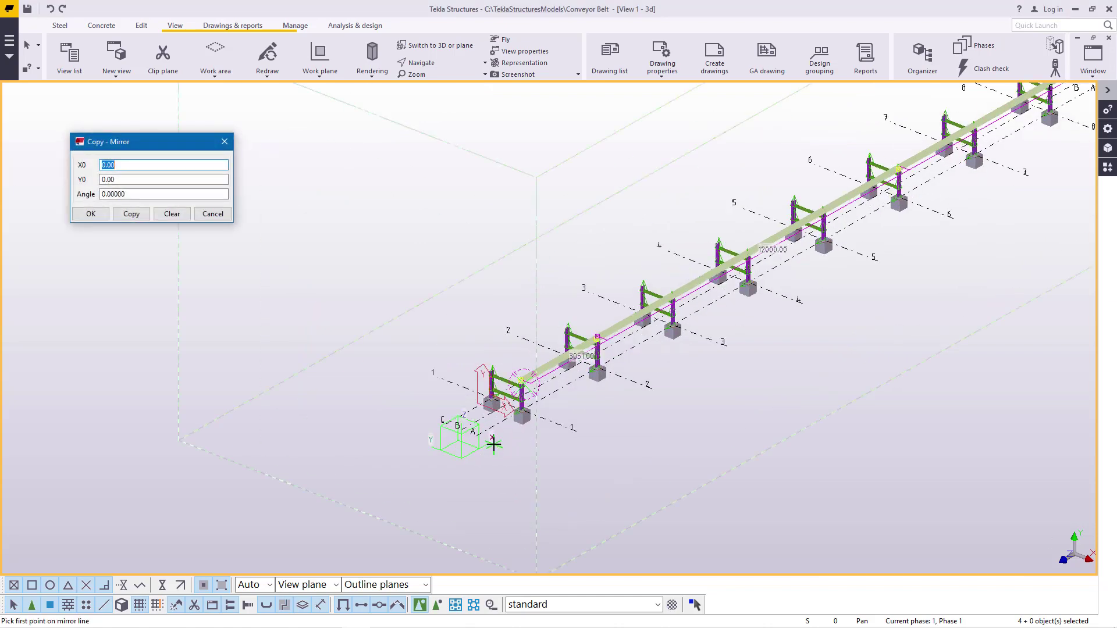
{"action": "scroll", "coordinate": [494, 444], "scroll_direction": "up", "scroll_amount": 10}
{"action": "scroll", "coordinate": [547, 306], "scroll_direction": "up", "scroll_amount": 6}
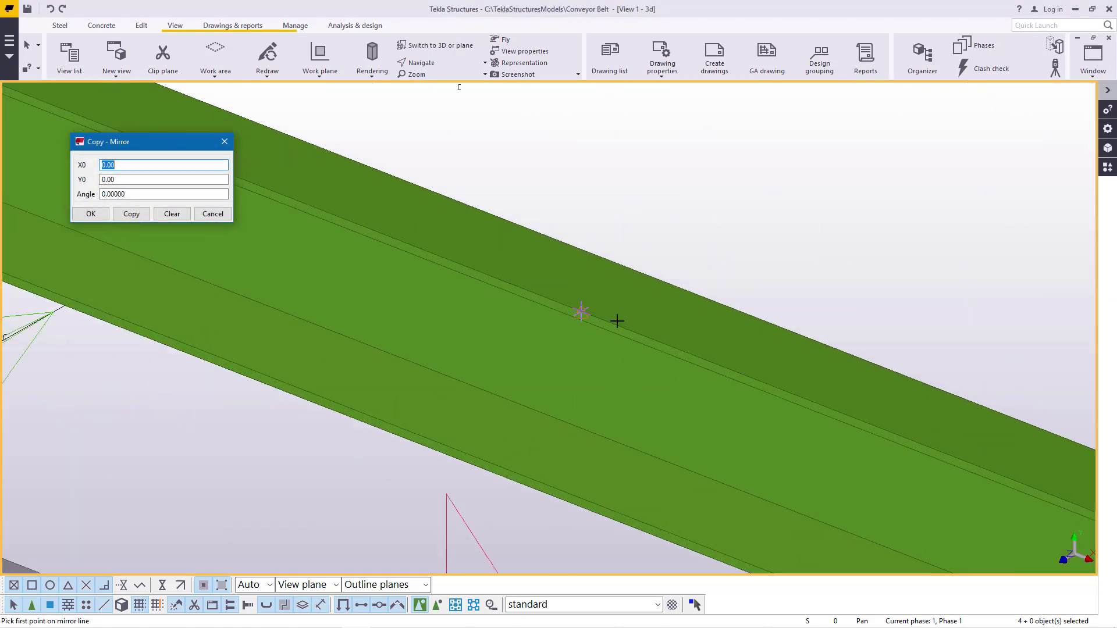
{"action": "left_click", "coordinate": [544, 302]}
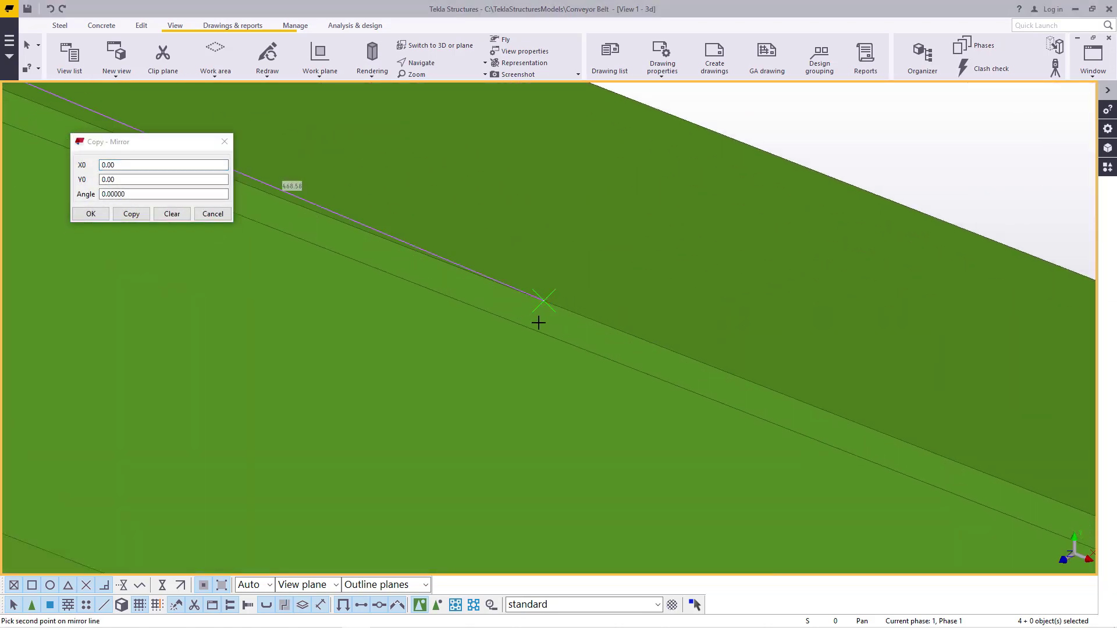
{"action": "left_click", "coordinate": [134, 215]}
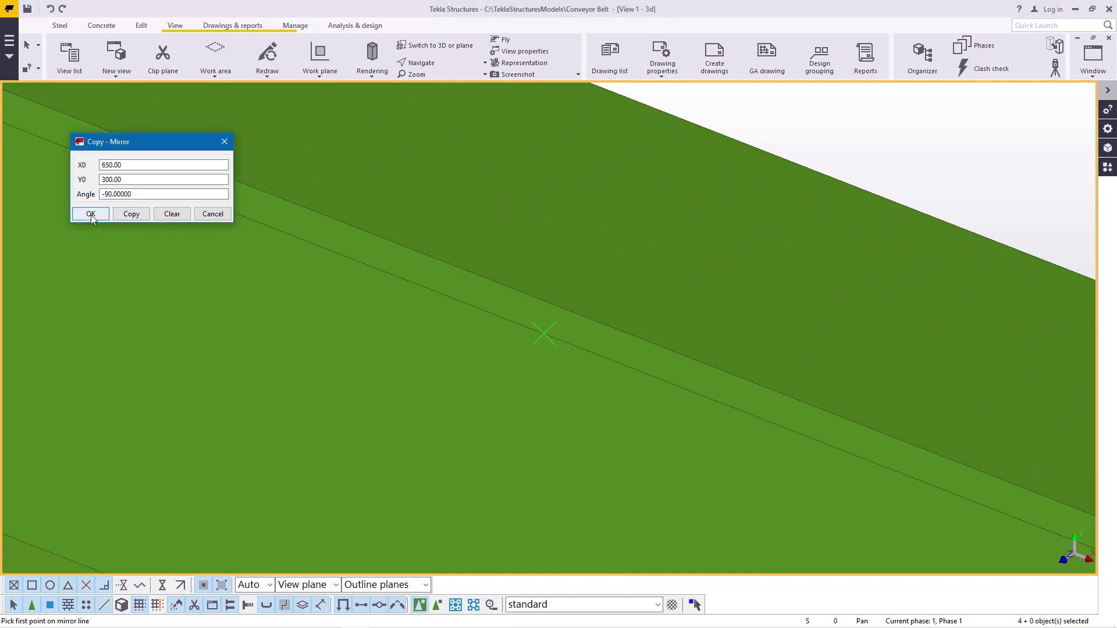
Confirm the mirror-copy settings for the longitudinal beams and end the copy command.
{"action": "left_click", "coordinate": [90, 215]}
{"action": "right_click", "coordinate": [448, 191]}
{"action": "left_click", "coordinate": [498, 200]}
Examine how the mirrored longitudinal beam sits on column C/1 compared with the original beam on column A/1.
{"action": "scroll", "coordinate": [507, 350], "scroll_direction": "down", "scroll_amount": 3}
{"action": "scroll", "coordinate": [507, 350], "scroll_direction": "down", "scroll_amount": 10}
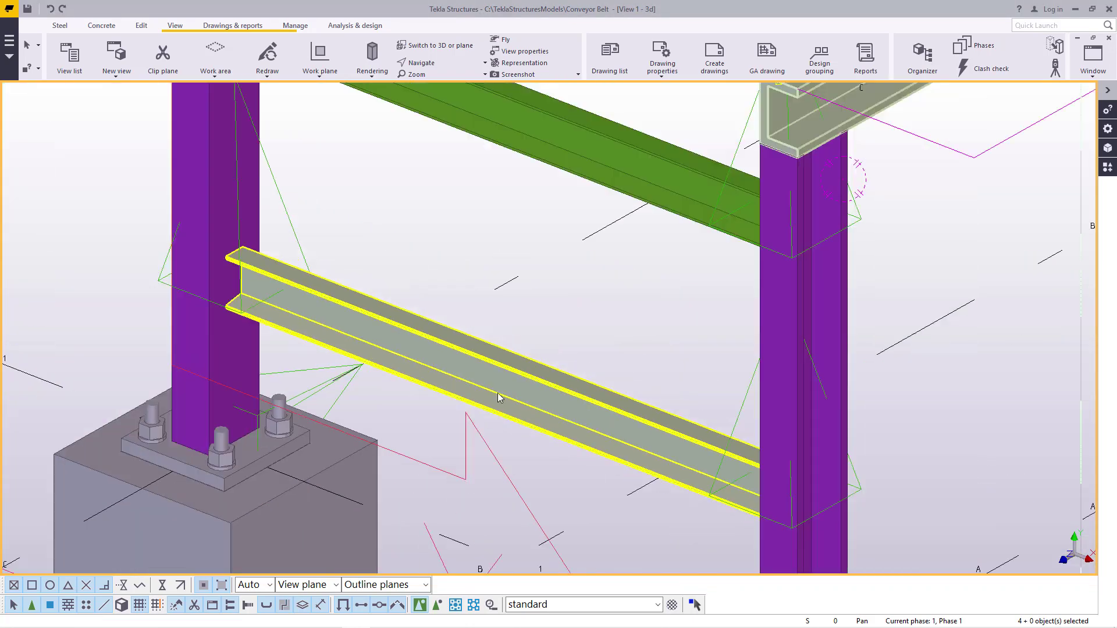
{"action": "scroll", "coordinate": [423, 329], "scroll_direction": "up", "scroll_amount": 8}
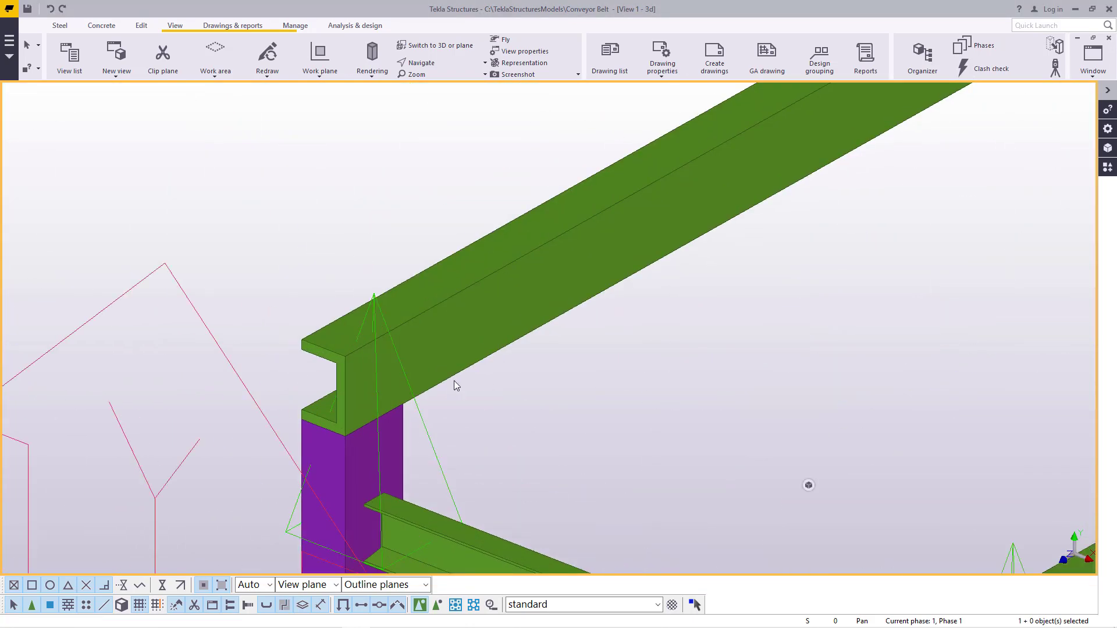
{"action": "scroll", "coordinate": [454, 381], "scroll_direction": "down", "scroll_amount": 6}
{"action": "scroll", "coordinate": [495, 391], "scroll_direction": "up", "scroll_amount": 5}
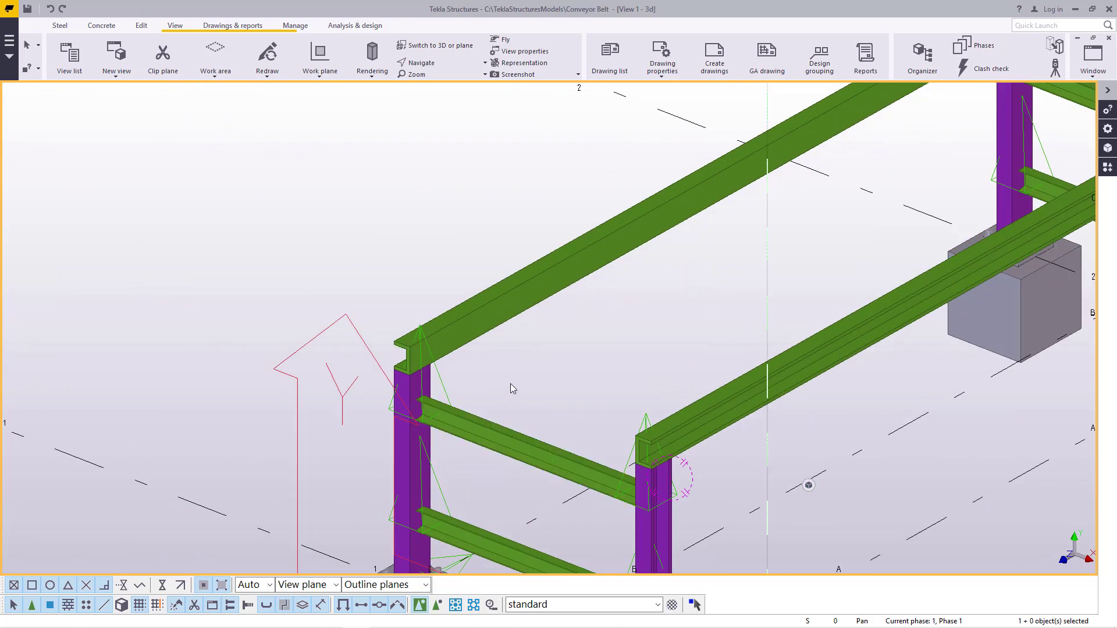
{"action": "scroll", "coordinate": [696, 439], "scroll_direction": "up", "scroll_amount": 3}
{"action": "scroll", "coordinate": [267, 302], "scroll_direction": "down", "scroll_amount": 3}
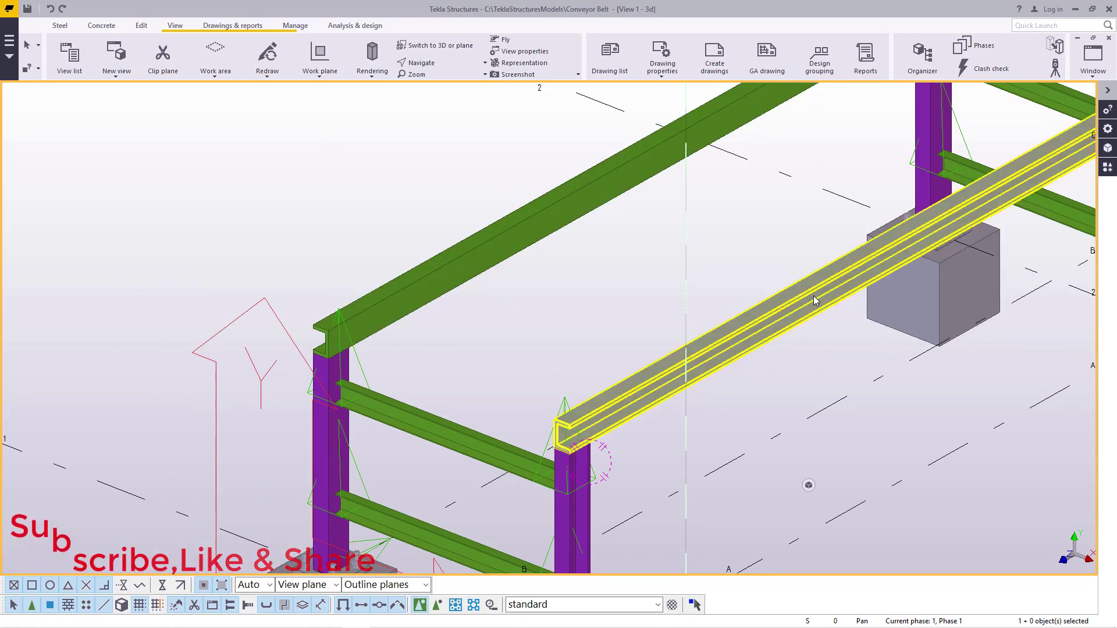
{"action": "scroll", "coordinate": [355, 308], "scroll_direction": "up", "scroll_amount": 3}
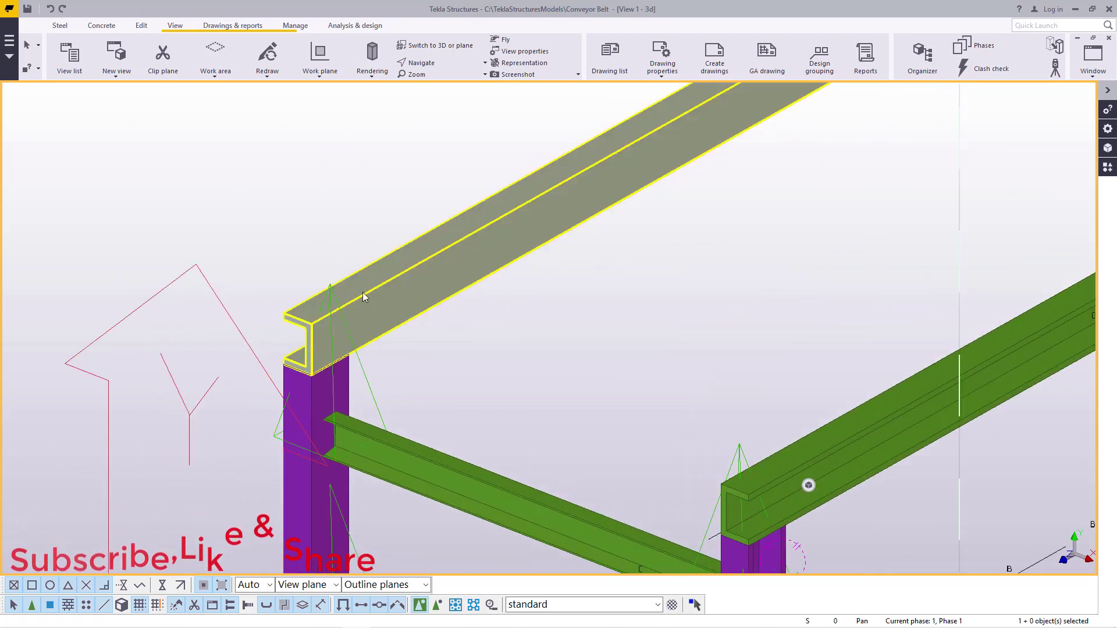
Create an MC100X20.5 cross beam at grid 1 between the top inner end corners of the two longitudinal beams, from line C to line A.
{"action": "left_click", "coordinate": [66, 25]}
{"action": "left_click", "coordinate": [104, 55]}
{"action": "scroll", "coordinate": [316, 334], "scroll_direction": "up", "scroll_amount": 5}
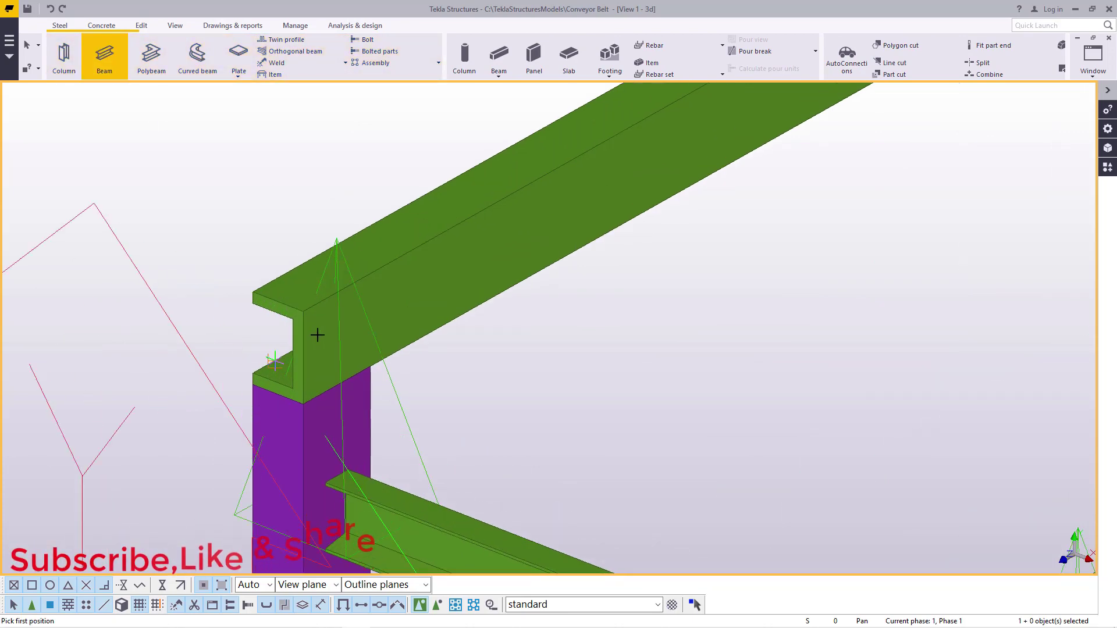
{"action": "scroll", "coordinate": [690, 357], "scroll_direction": "down", "scroll_amount": 2}
{"action": "scroll", "coordinate": [911, 460], "scroll_direction": "up", "scroll_amount": 4}
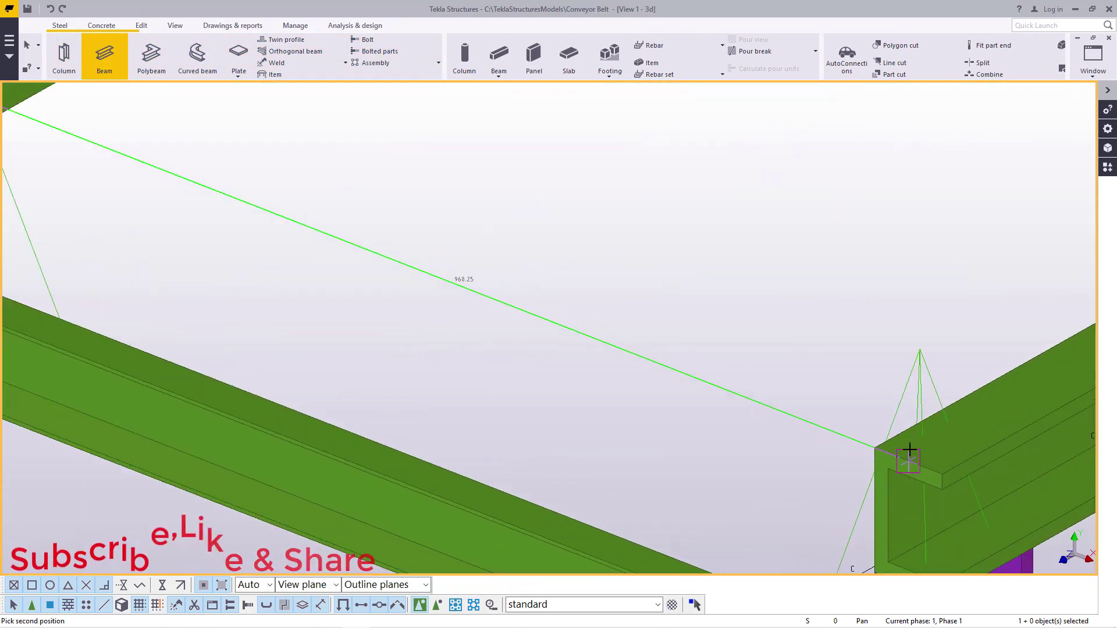
{"action": "left_click", "coordinate": [876, 446]}
{"action": "right_click", "coordinate": [713, 265]}
{"action": "left_click", "coordinate": [762, 271]}
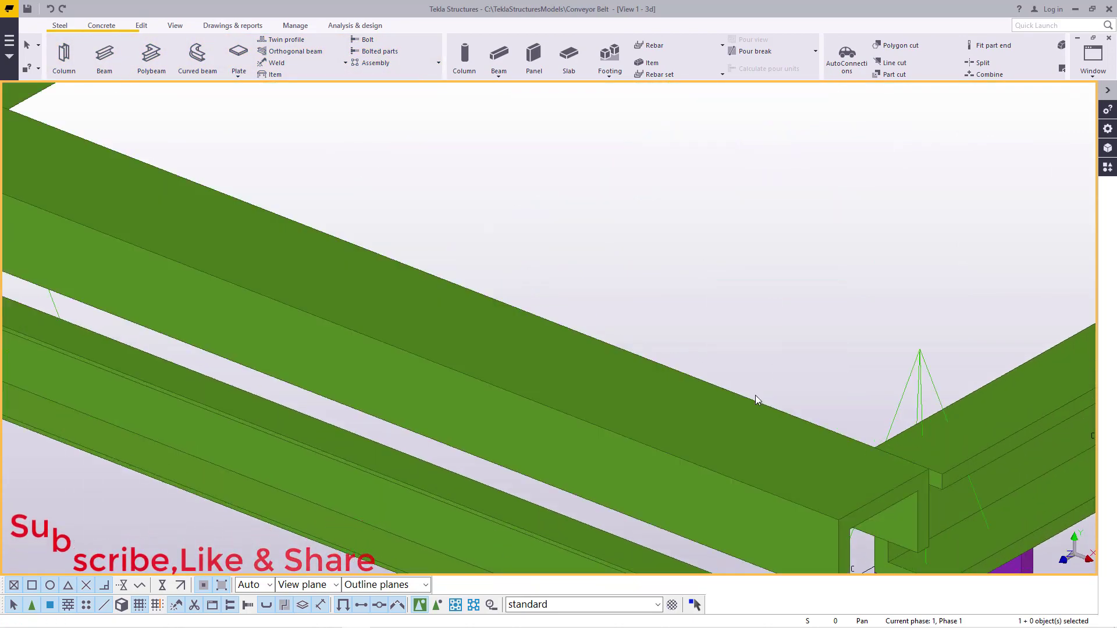
Try changing the new grid 1 cross beam's on-plane position to Left.
{"action": "scroll", "coordinate": [716, 373], "scroll_direction": "down", "scroll_amount": 5}
{"action": "scroll", "coordinate": [414, 264], "scroll_direction": "up", "scroll_amount": 5}
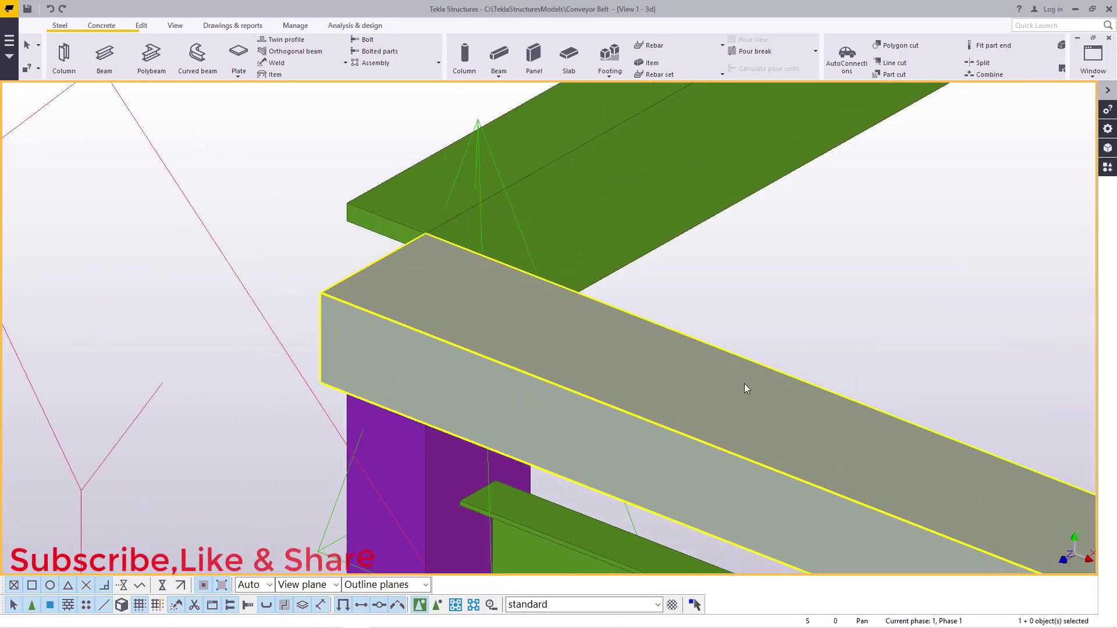
{"action": "right_click", "coordinate": [809, 330]}
{"action": "left_click", "coordinate": [760, 279]}
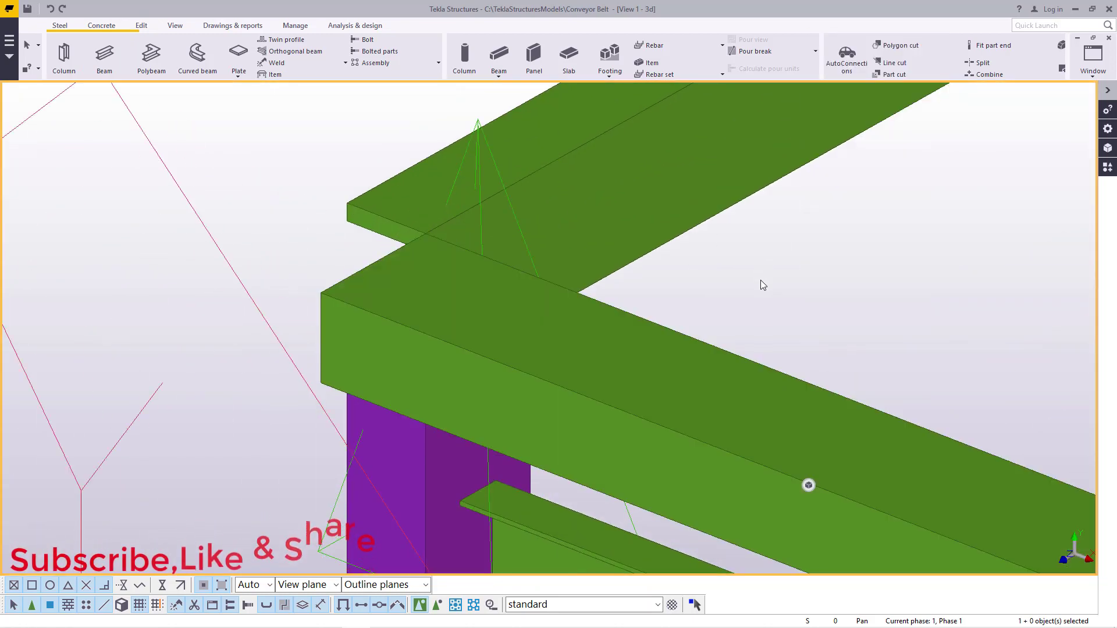
{"action": "left_click", "coordinate": [713, 367]}
{"action": "double_click", "coordinate": [696, 379]}
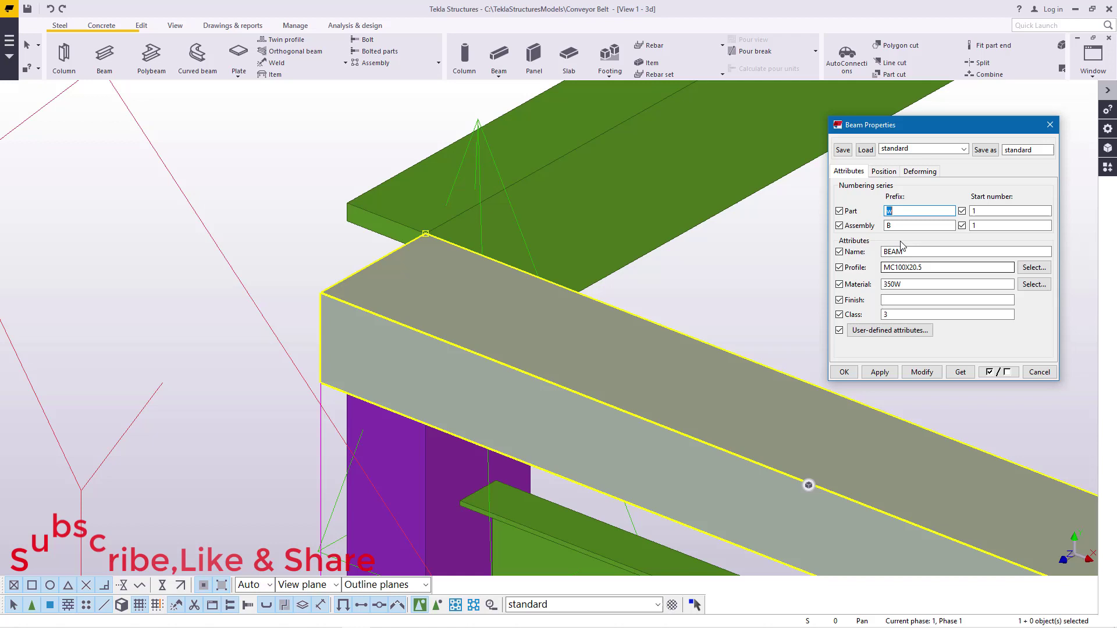
{"action": "left_click", "coordinate": [883, 171]}
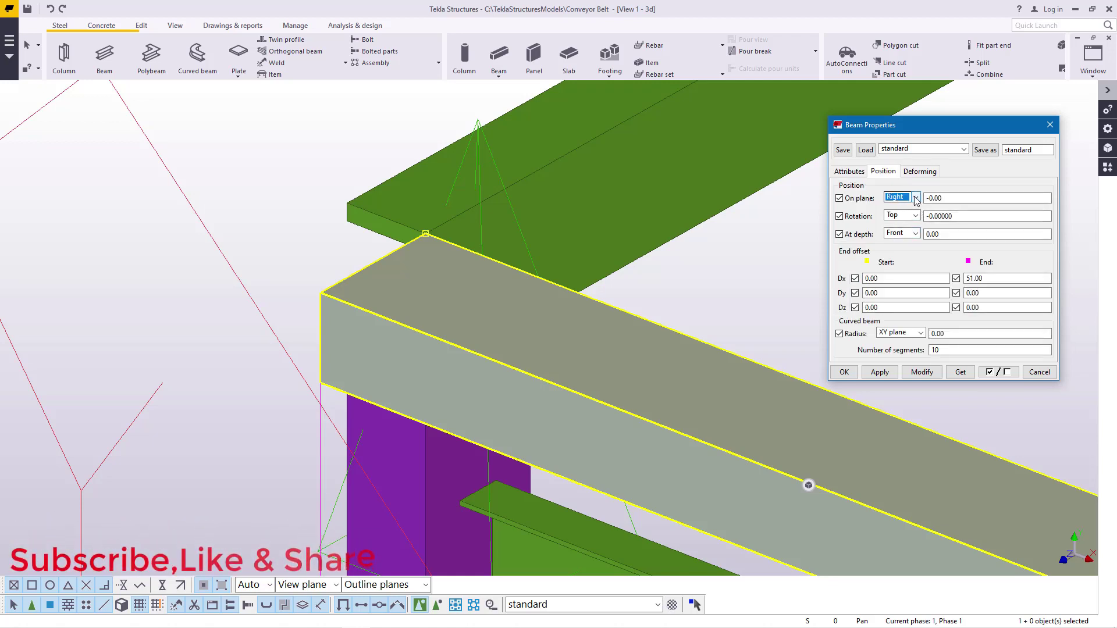
{"action": "left_click", "coordinate": [915, 198]}
{"action": "left_click", "coordinate": [896, 224]}
{"action": "left_click", "coordinate": [921, 373]}
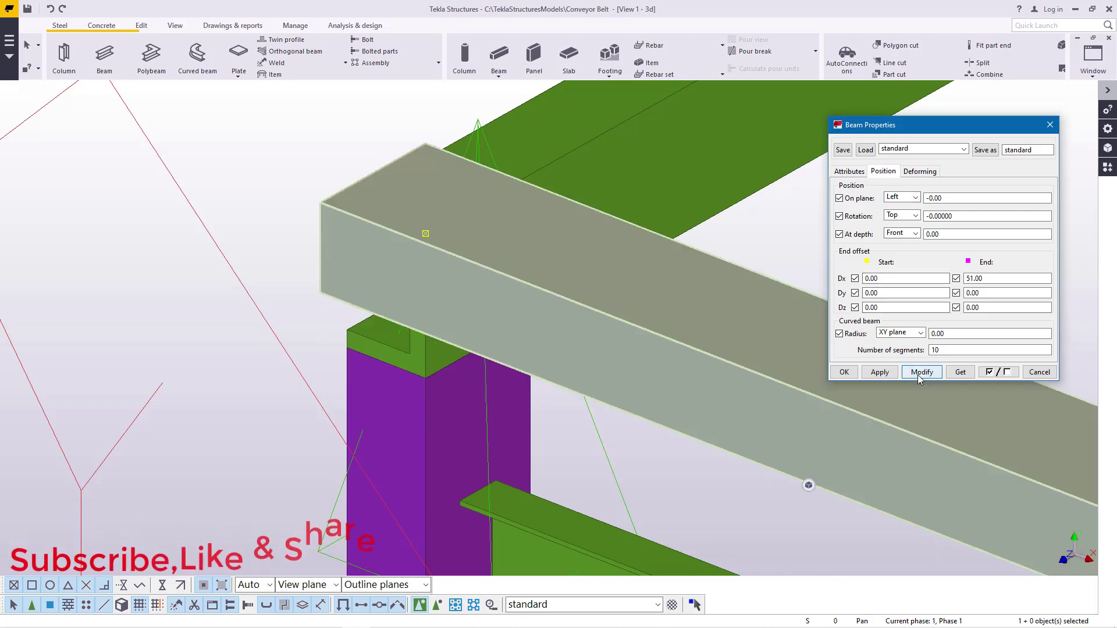
{"action": "scroll", "coordinate": [581, 210], "scroll_direction": "down", "scroll_amount": 5}
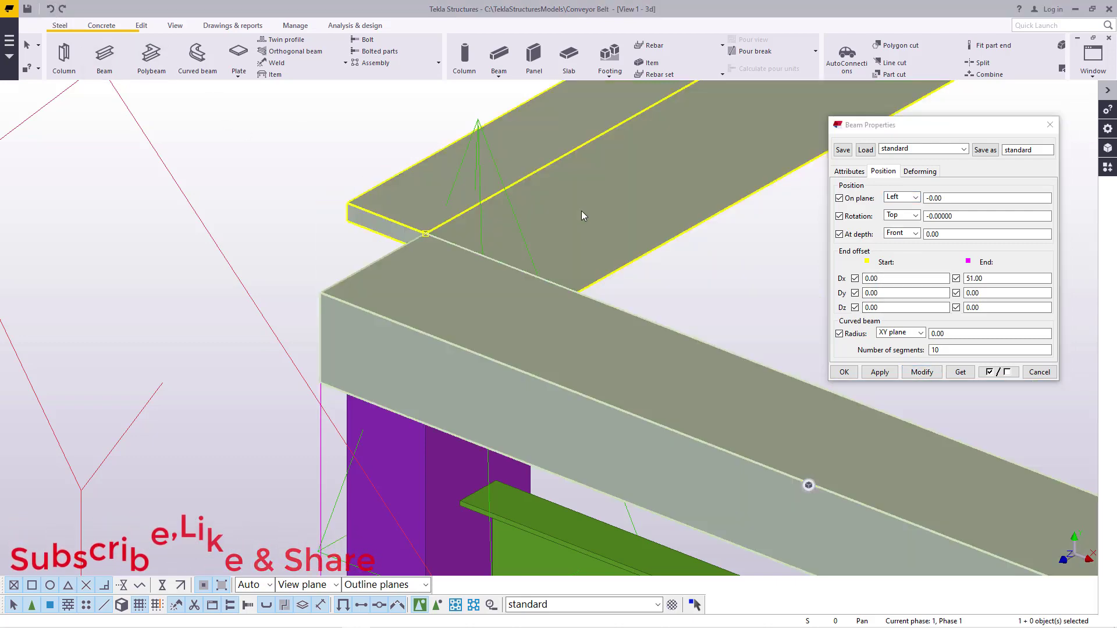
{"action": "scroll", "coordinate": [530, 199], "scroll_direction": "down", "scroll_amount": 5}
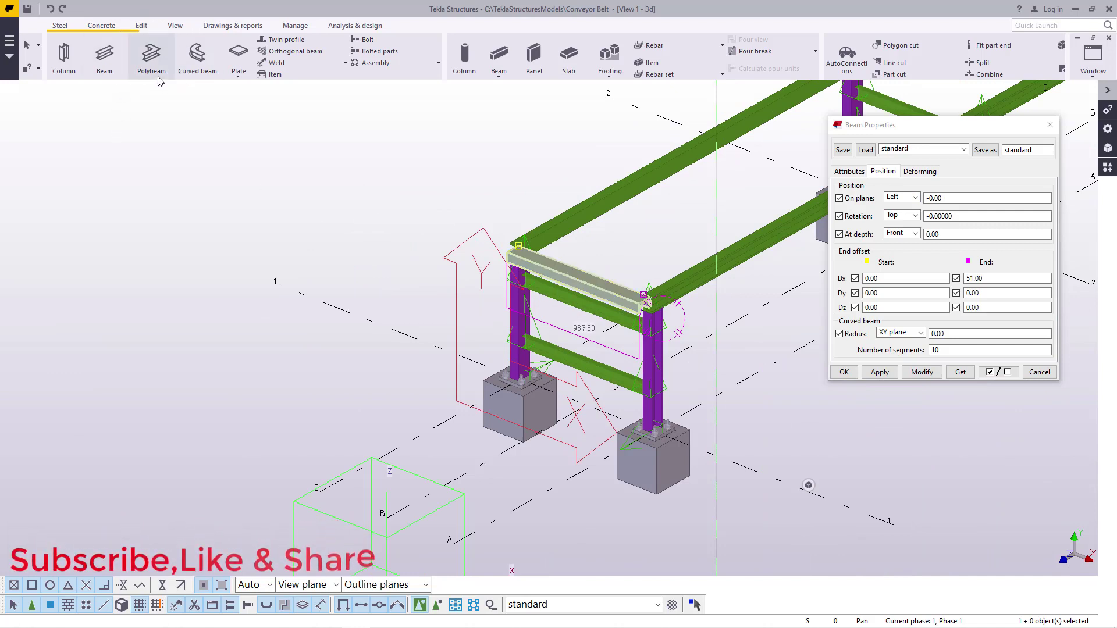
Set the work plane horizontally on the grid plane, on line C beyond the footing at C/1.
{"action": "left_click", "coordinate": [172, 27]}
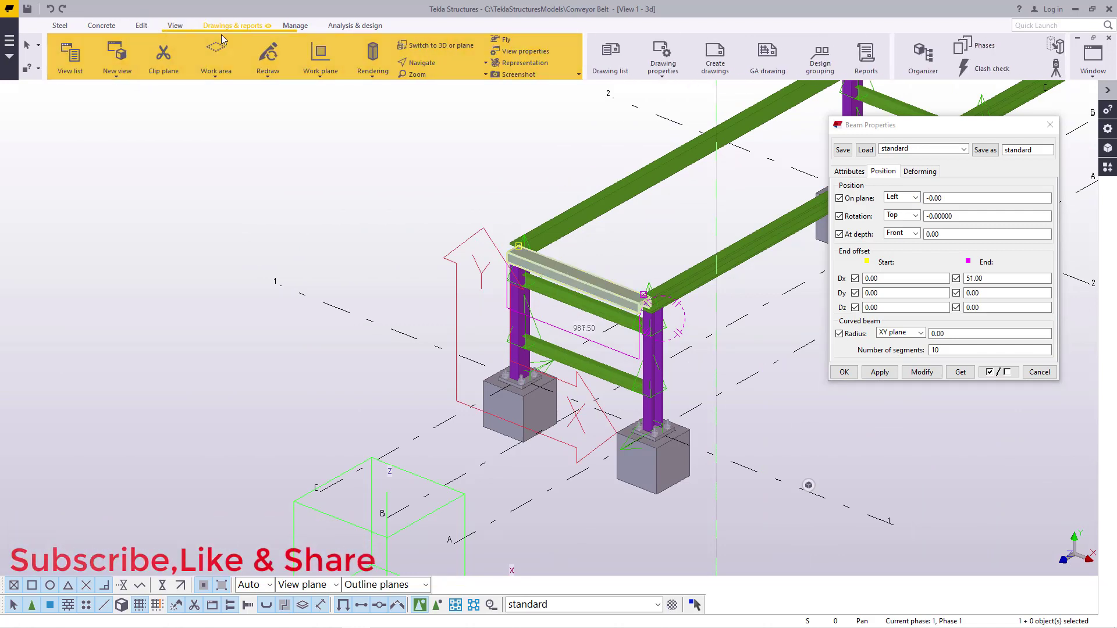
{"action": "left_click", "coordinate": [319, 69]}
{"action": "left_click", "coordinate": [327, 92]}
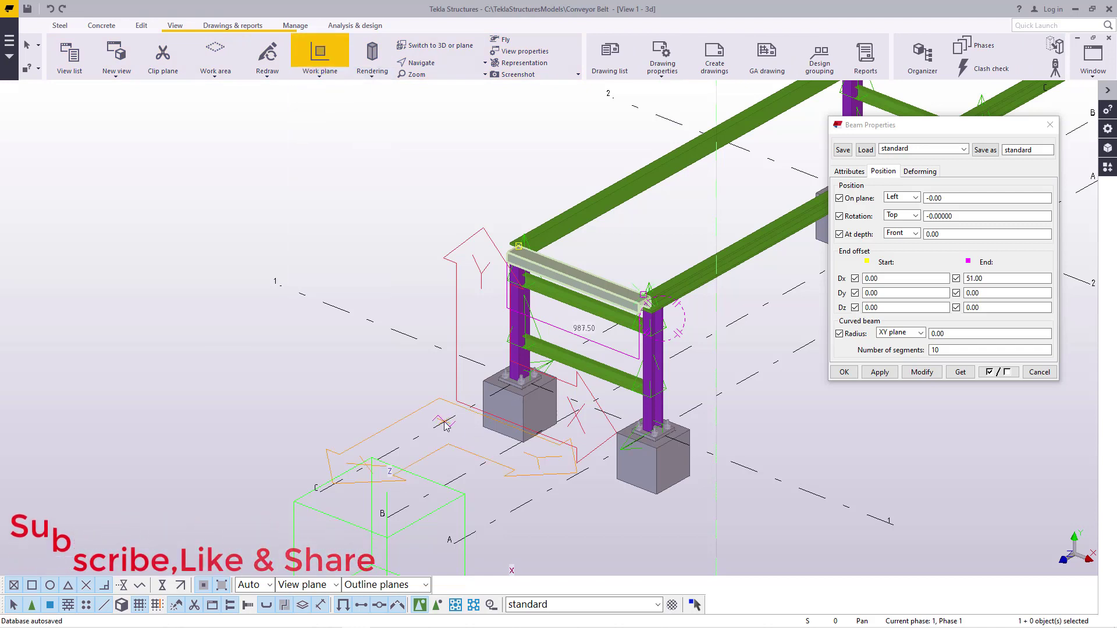
{"action": "left_click", "coordinate": [441, 419]}
{"action": "right_click", "coordinate": [442, 267]}
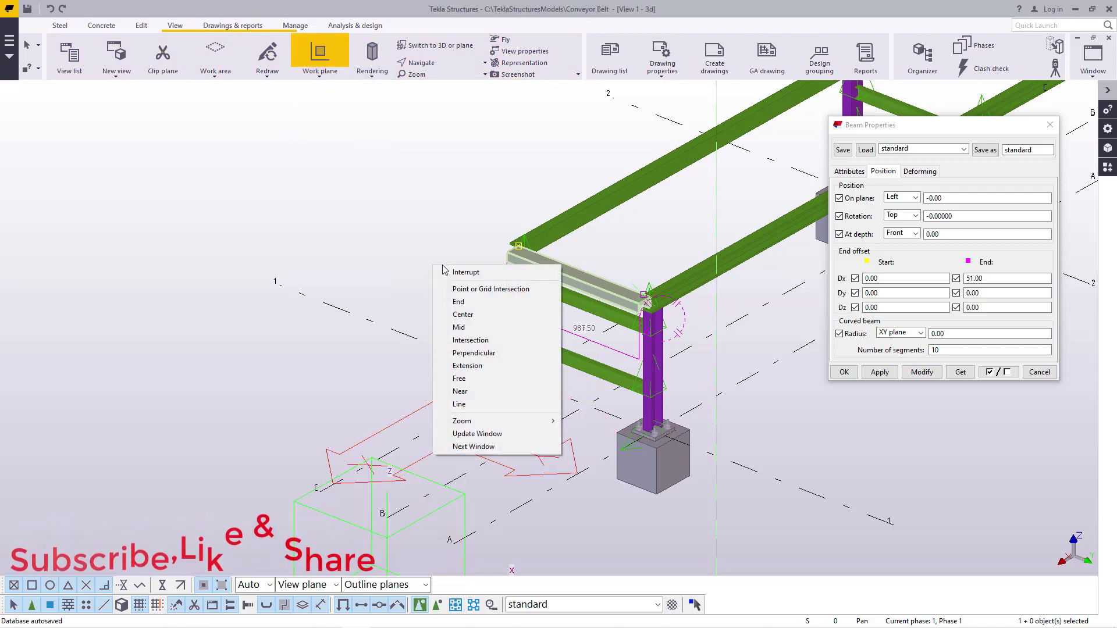
{"action": "left_click", "coordinate": [489, 272]}
Set the new cross beam's on-plane position to Right, apply the change and close its properties.
{"action": "left_click", "coordinate": [916, 198]}
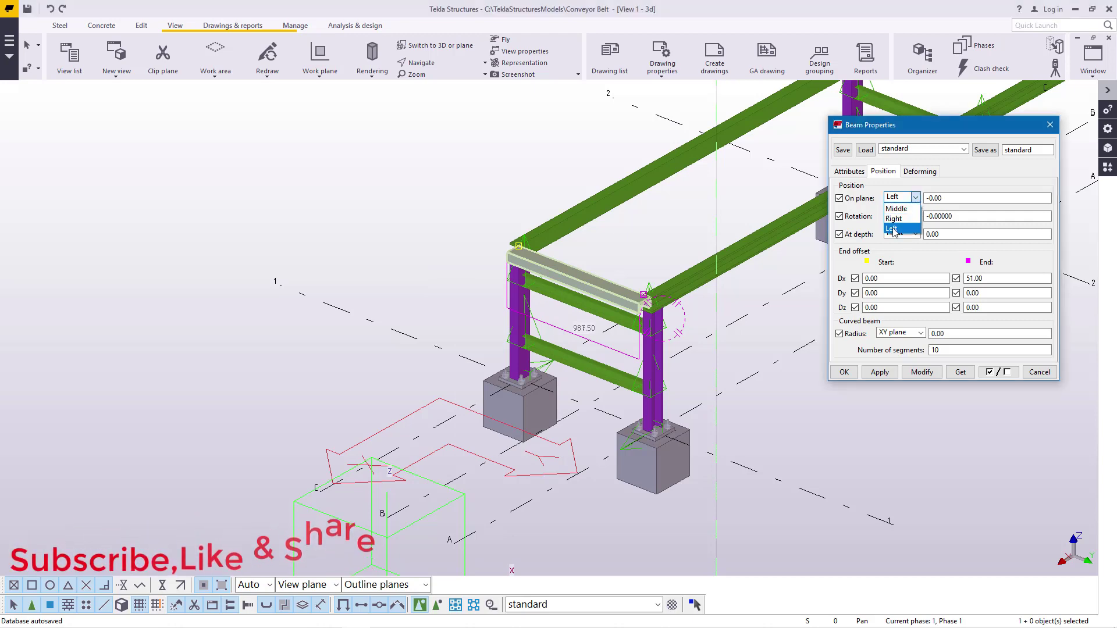
{"action": "left_click", "coordinate": [894, 218]}
{"action": "left_click", "coordinate": [925, 373]}
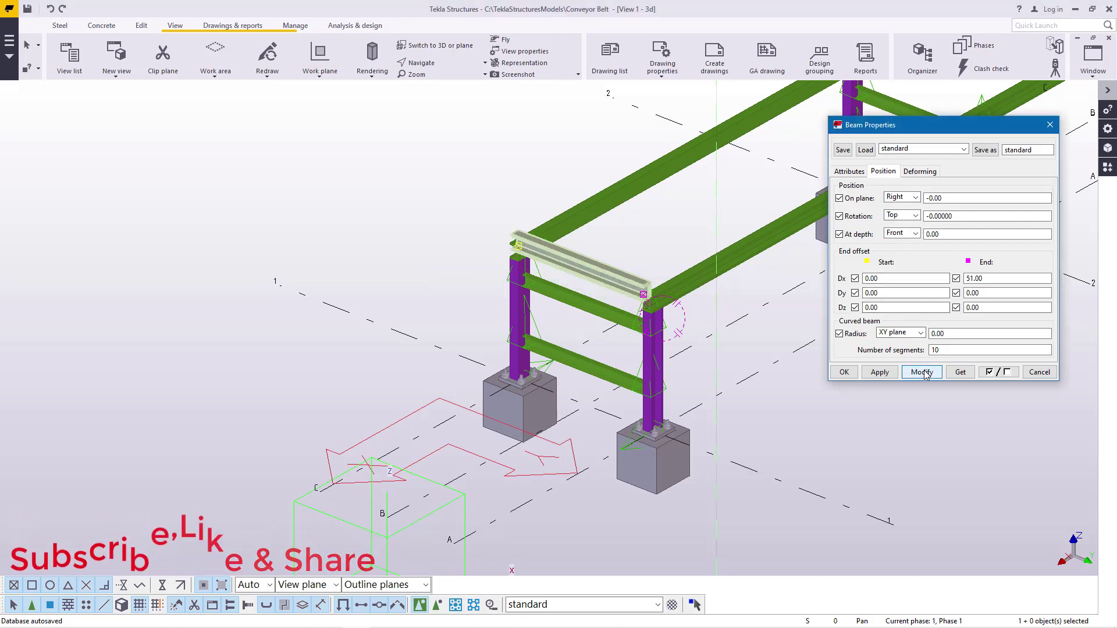
{"action": "scroll", "coordinate": [777, 320], "scroll_direction": "up", "scroll_amount": 6}
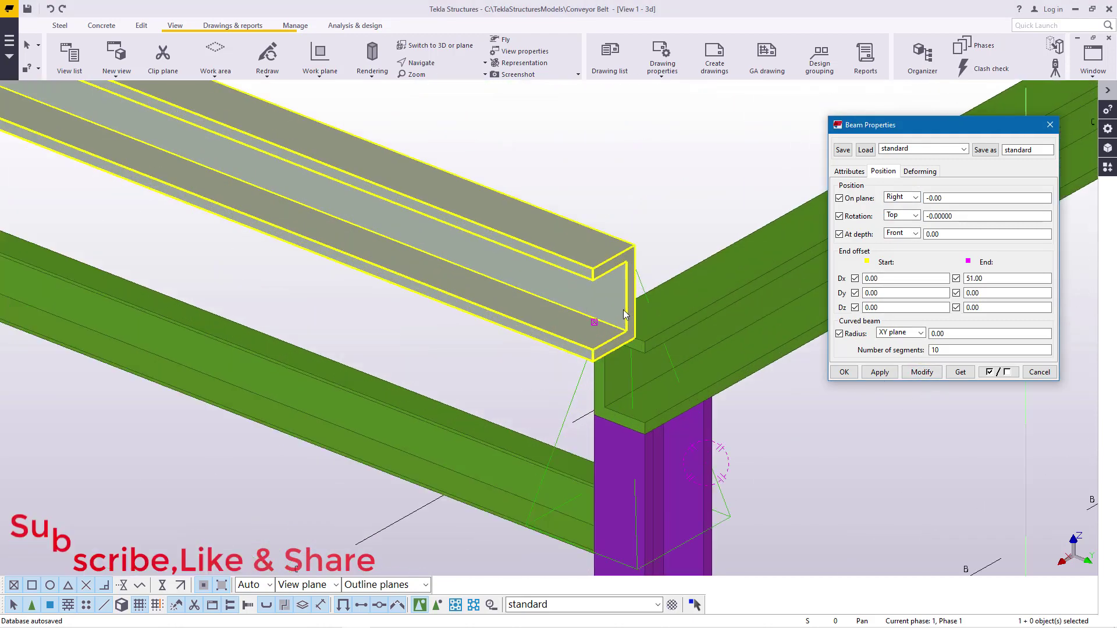
{"action": "scroll", "coordinate": [717, 376], "scroll_direction": "down", "scroll_amount": 3}
{"action": "scroll", "coordinate": [368, 242], "scroll_direction": "up", "scroll_amount": 5}
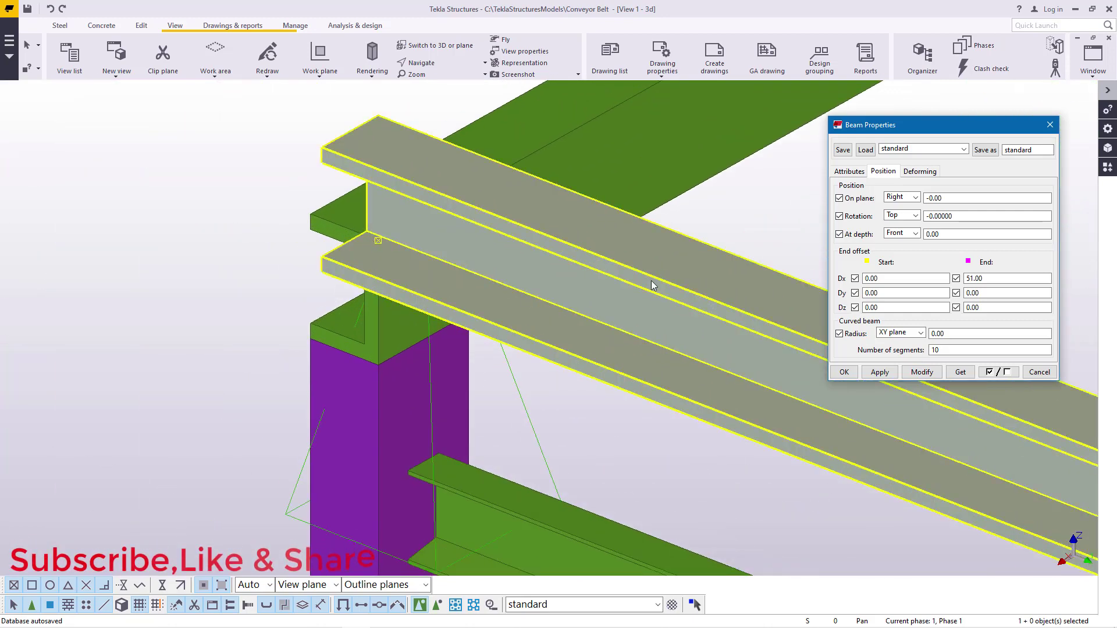
{"action": "left_click", "coordinate": [1053, 127]}
Move the new cross beam from its top flange tip corner at C/1 to the adjoining top end corner of the line C longitudinal beam.
{"action": "left_click", "coordinate": [442, 65]}
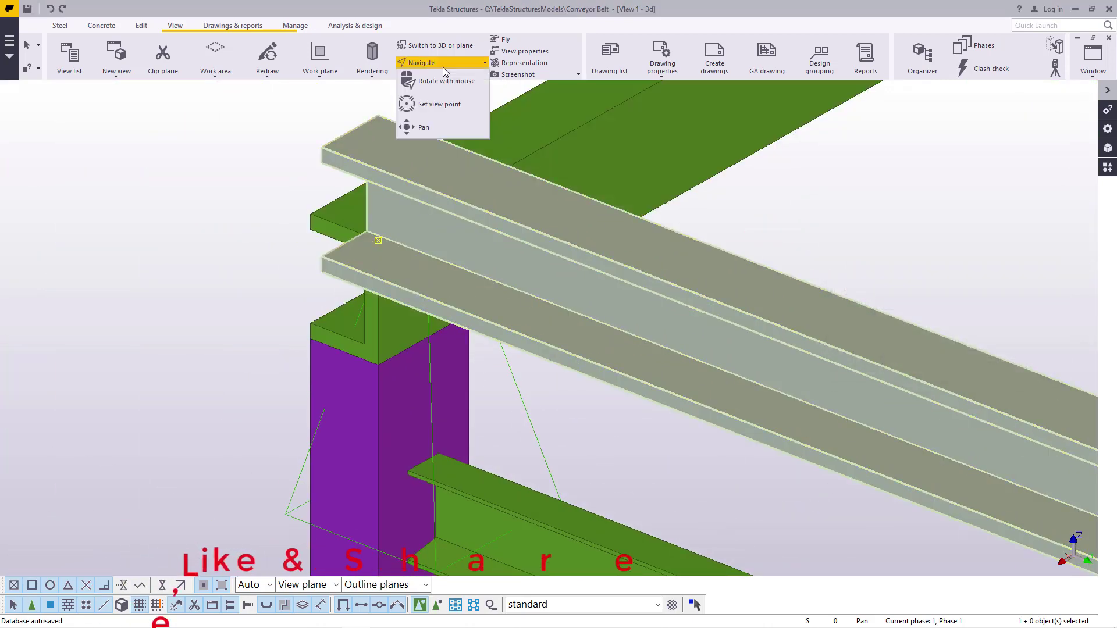
{"action": "left_click", "coordinate": [446, 81]}
{"action": "left_click_drag", "start_coordinate": [456, 225], "coordinate": [653, 235]}
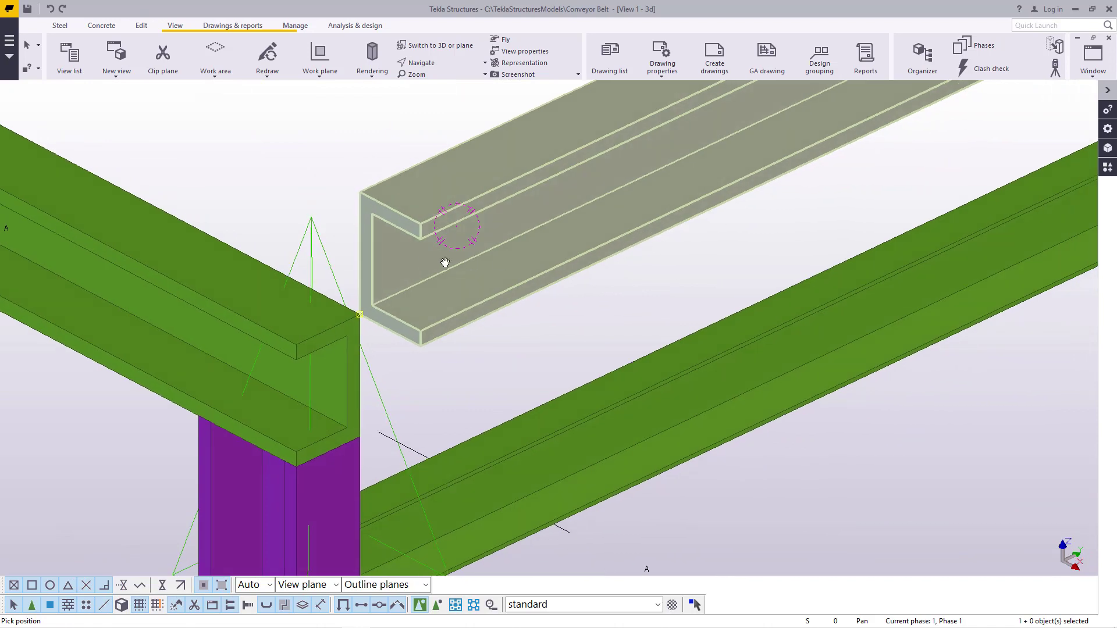
{"action": "scroll", "coordinate": [444, 261], "scroll_direction": "up", "scroll_amount": 3}
{"action": "right_click", "coordinate": [499, 272]}
{"action": "left_click", "coordinate": [533, 280]}
{"action": "right_click", "coordinate": [422, 177]}
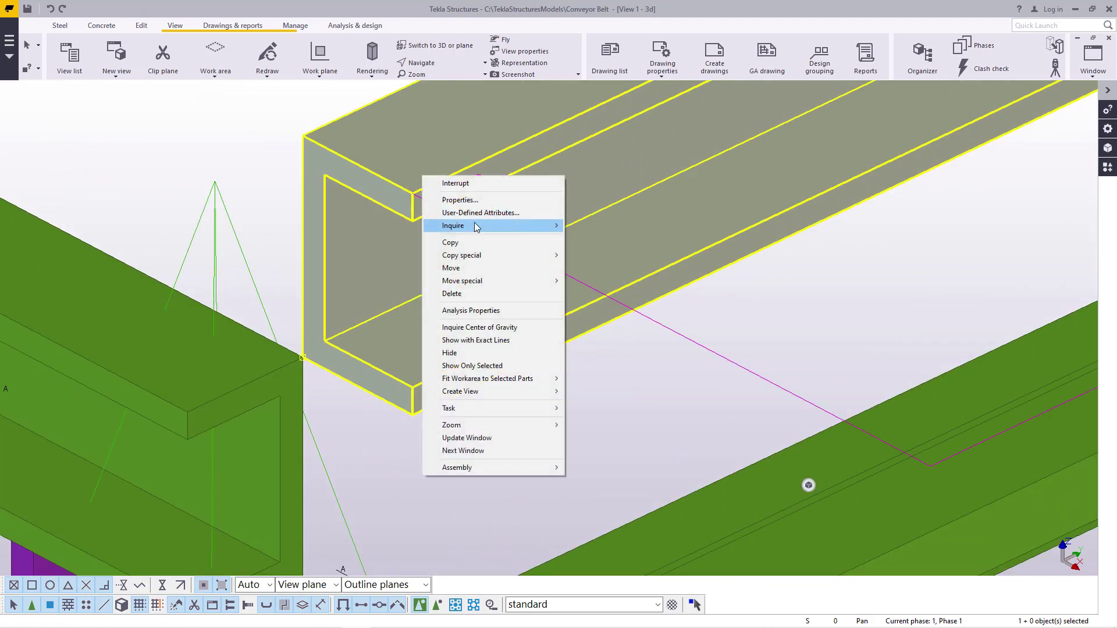
{"action": "left_click", "coordinate": [460, 269]}
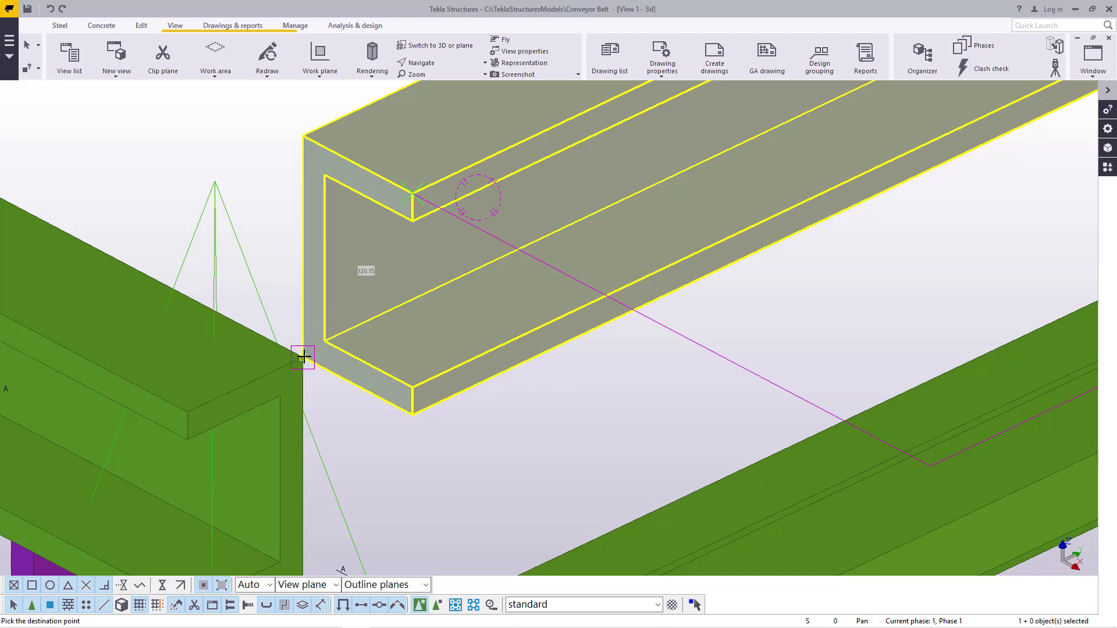
{"action": "scroll", "coordinate": [410, 280], "scroll_direction": "down", "scroll_amount": 10}
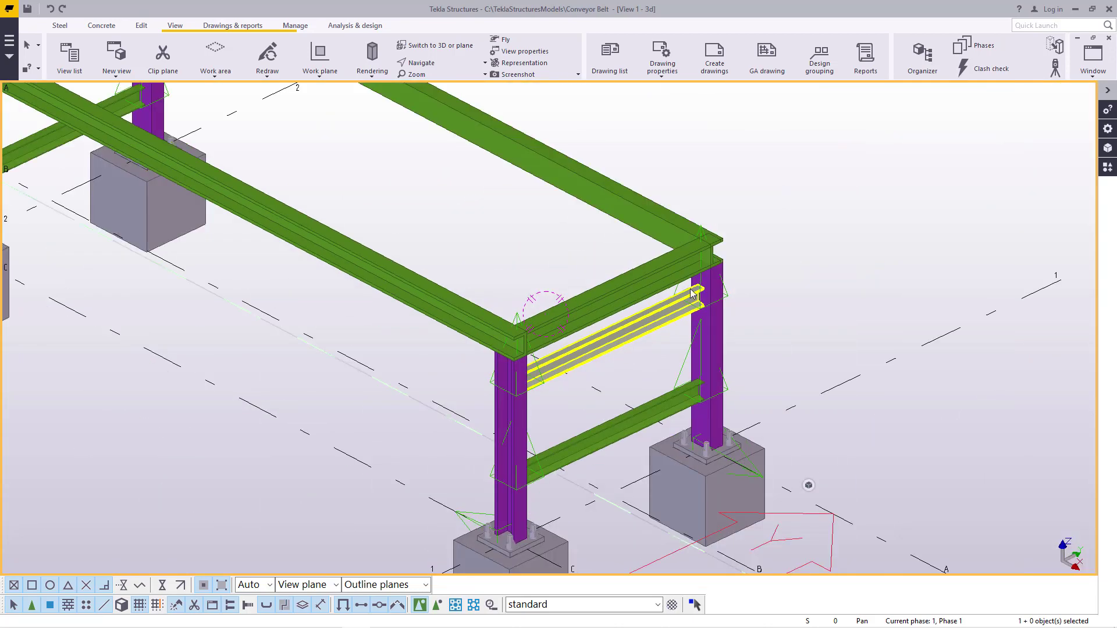
Set the moved cross beam's end Dx offset to 0 so it stops at the line A longitudinal beam.
{"action": "scroll", "coordinate": [654, 291], "scroll_direction": "up", "scroll_amount": 6}
{"action": "scroll", "coordinate": [838, 277], "scroll_direction": "down", "scroll_amount": 3}
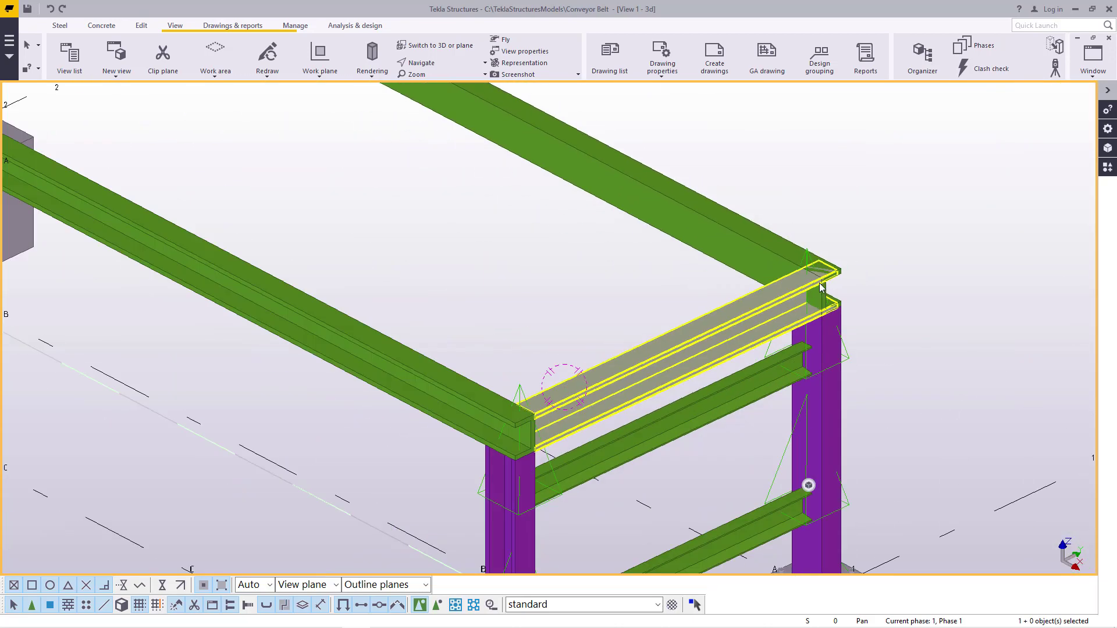
{"action": "scroll", "coordinate": [777, 325], "scroll_direction": "up", "scroll_amount": 5}
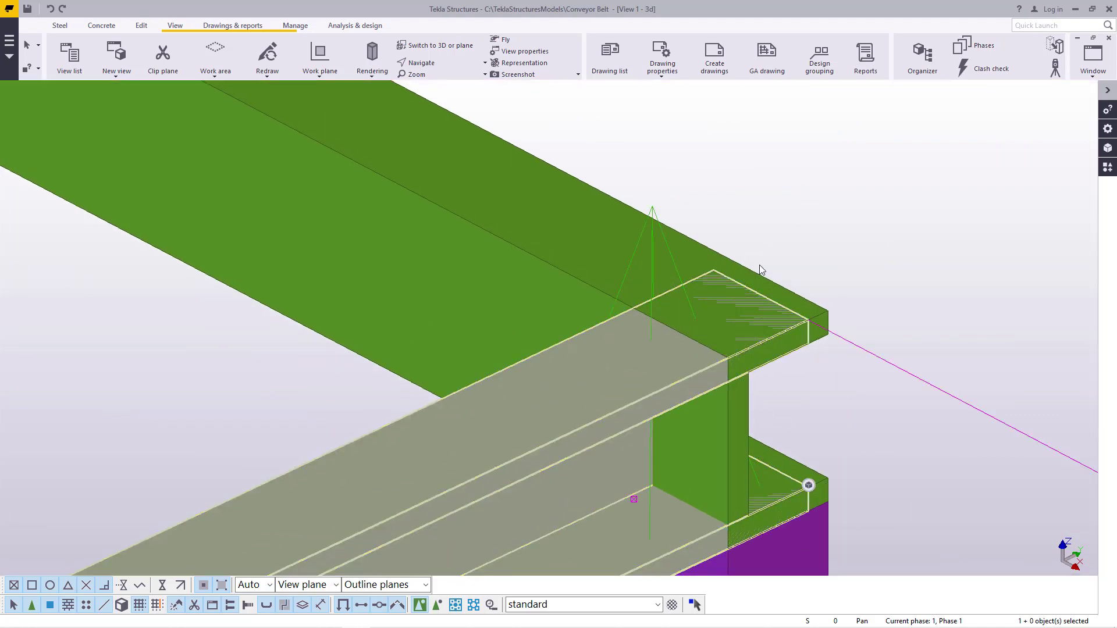
{"action": "double_click", "coordinate": [497, 457]}
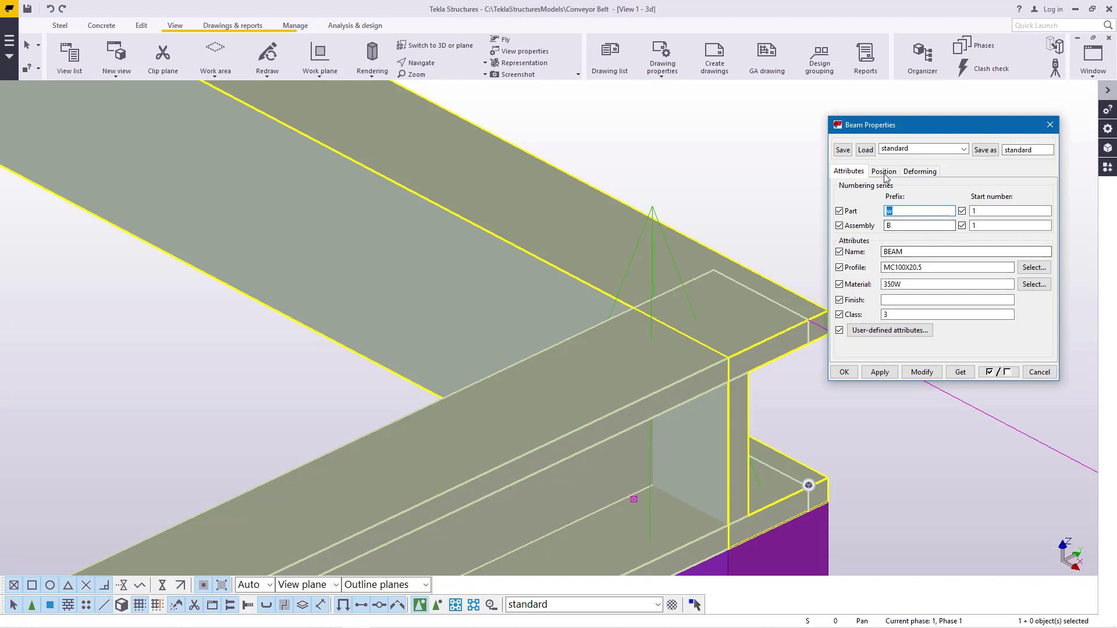
{"action": "left_click", "coordinate": [885, 173]}
{"action": "left_click_drag", "start_coordinate": [995, 279], "coordinate": [922, 282]}
{"action": "type", "text": "0"}
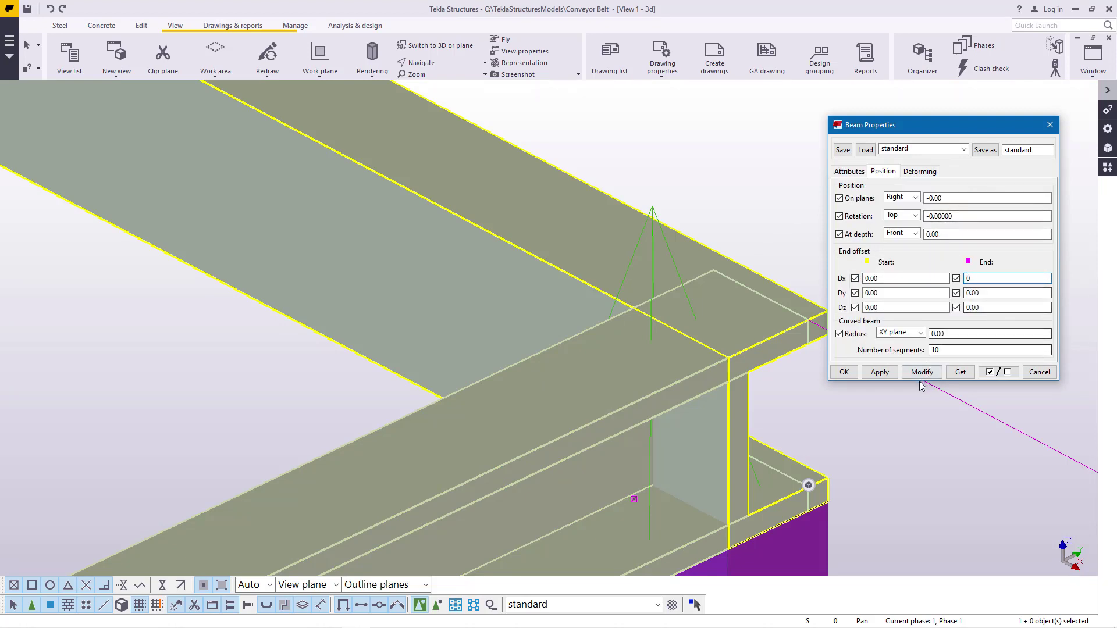
{"action": "left_click", "coordinate": [922, 373]}
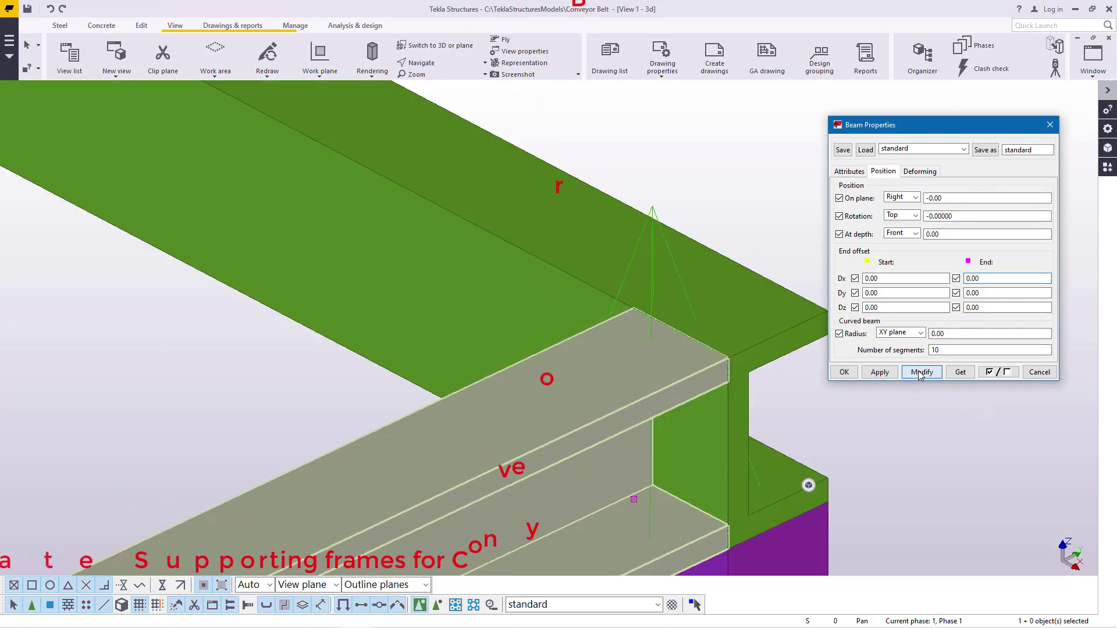
{"action": "left_click", "coordinate": [840, 373]}
{"action": "left_click", "coordinate": [826, 197]}
Examine the closed frame end at grid 1 from both sides, checking how the new cross beam meets the longitudinal beams.
{"action": "scroll", "coordinate": [841, 219], "scroll_direction": "down", "scroll_amount": 7}
{"action": "scroll", "coordinate": [769, 299], "scroll_direction": "up", "scroll_amount": 4}
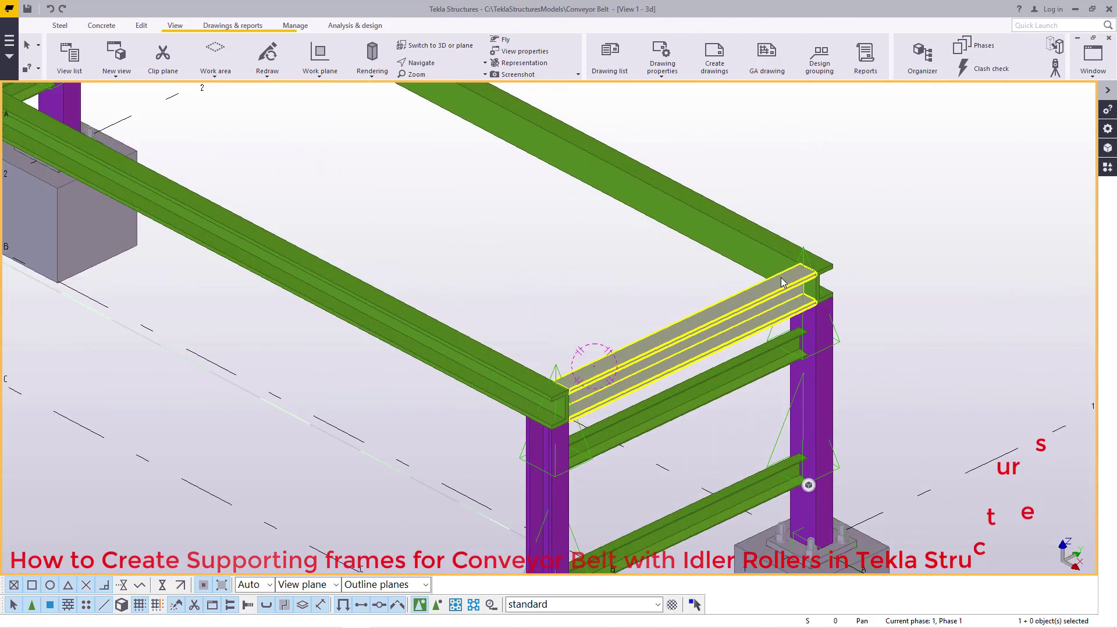
{"action": "scroll", "coordinate": [787, 276], "scroll_direction": "down", "scroll_amount": 6}
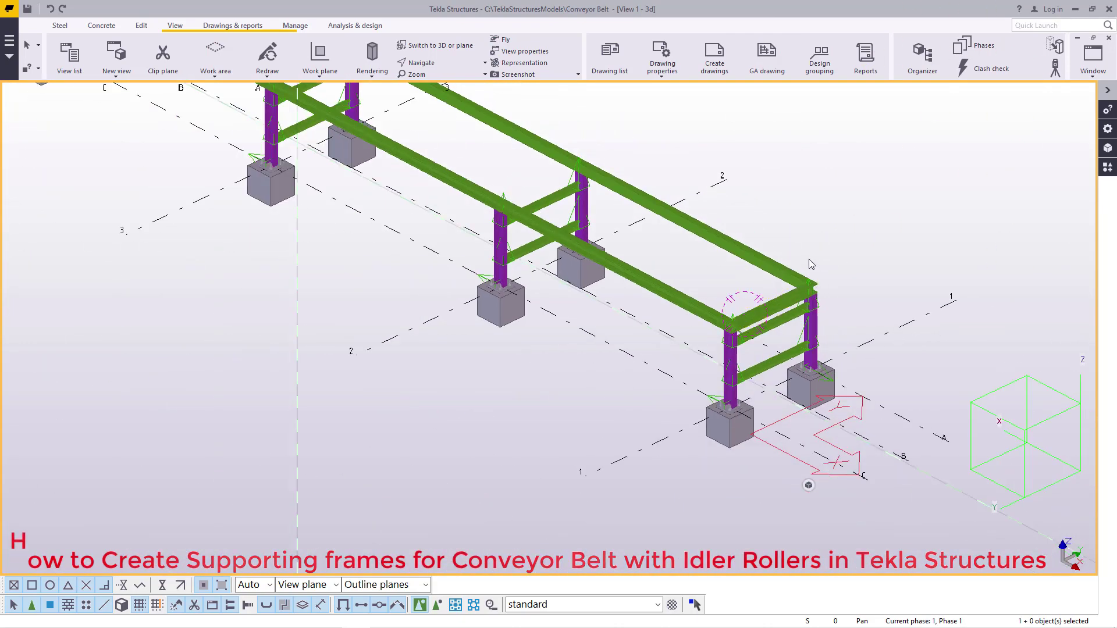
{"action": "left_click", "coordinate": [437, 62]}
{"action": "left_click", "coordinate": [440, 103]}
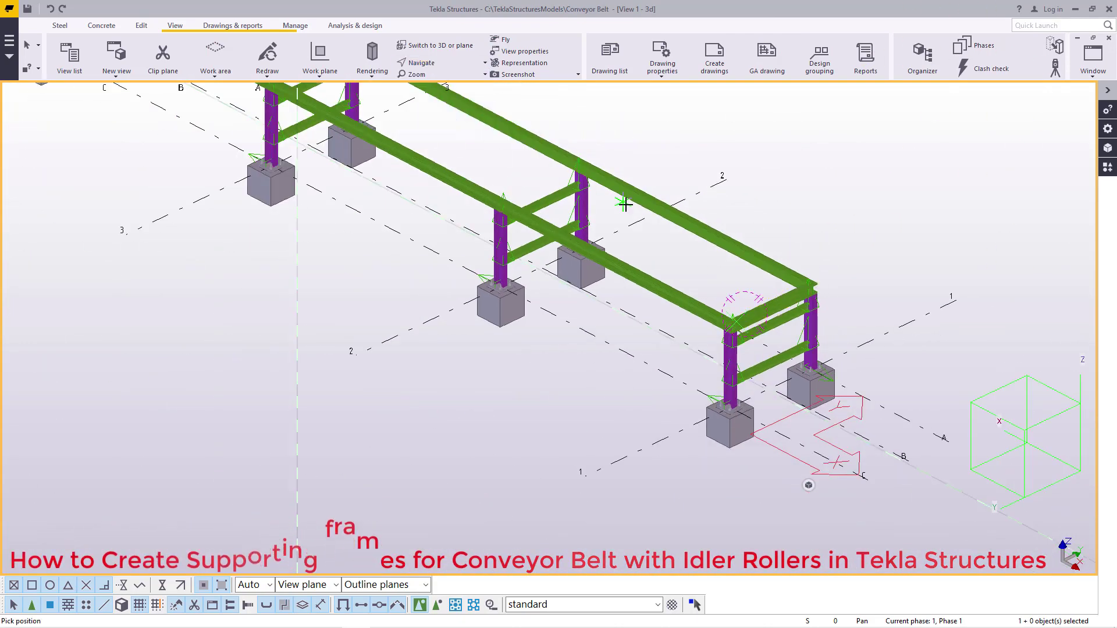
{"action": "middle_click_drag", "start_coordinate": [608, 188], "coordinate": [411, 195], "text": "ctrl"}
{"action": "scroll", "coordinate": [400, 306], "scroll_direction": "up", "scroll_amount": 8}
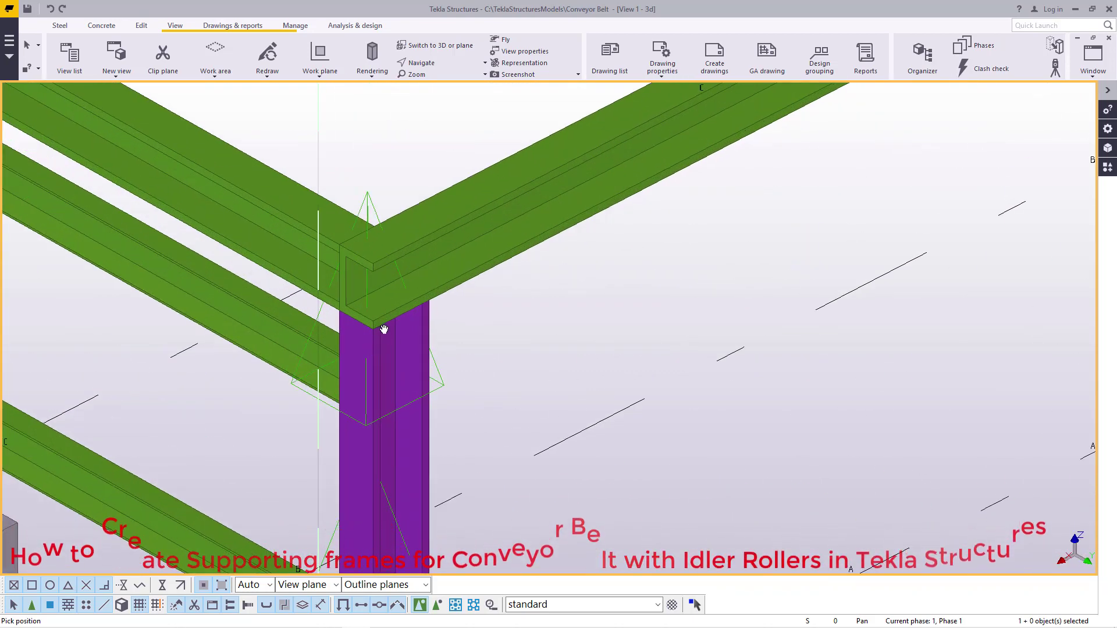
{"action": "right_click", "coordinate": [572, 286]}
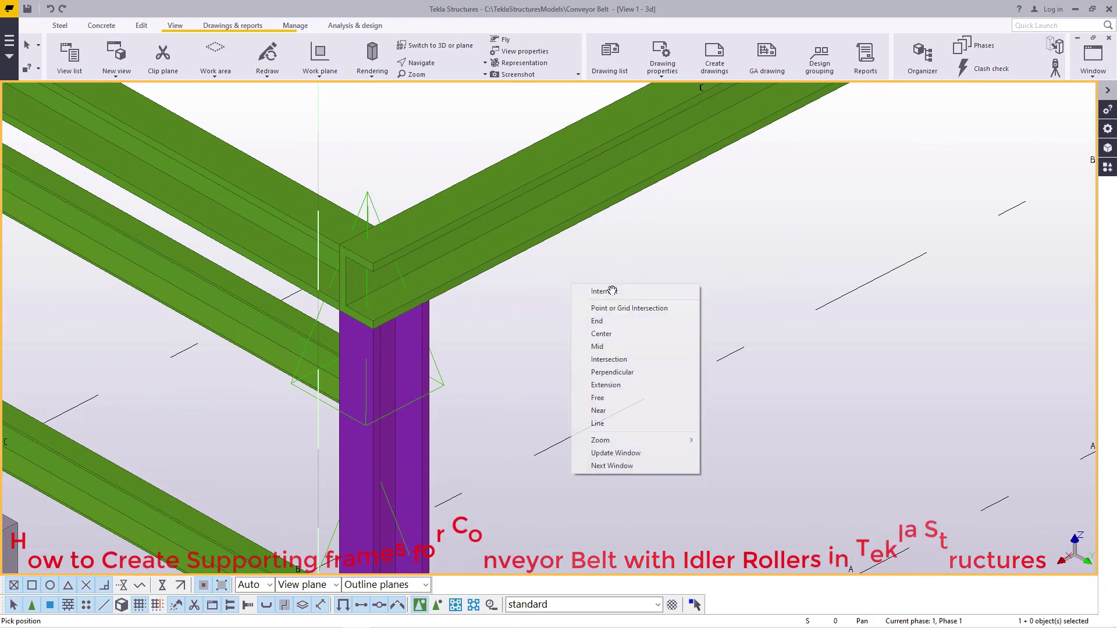
{"action": "left_click", "coordinate": [612, 291]}
{"action": "scroll", "coordinate": [566, 349], "scroll_direction": "down", "scroll_amount": 4}
{"action": "scroll", "coordinate": [438, 247], "scroll_direction": "up", "scroll_amount": 3}
{"action": "scroll", "coordinate": [249, 405], "scroll_direction": "down", "scroll_amount": 3}
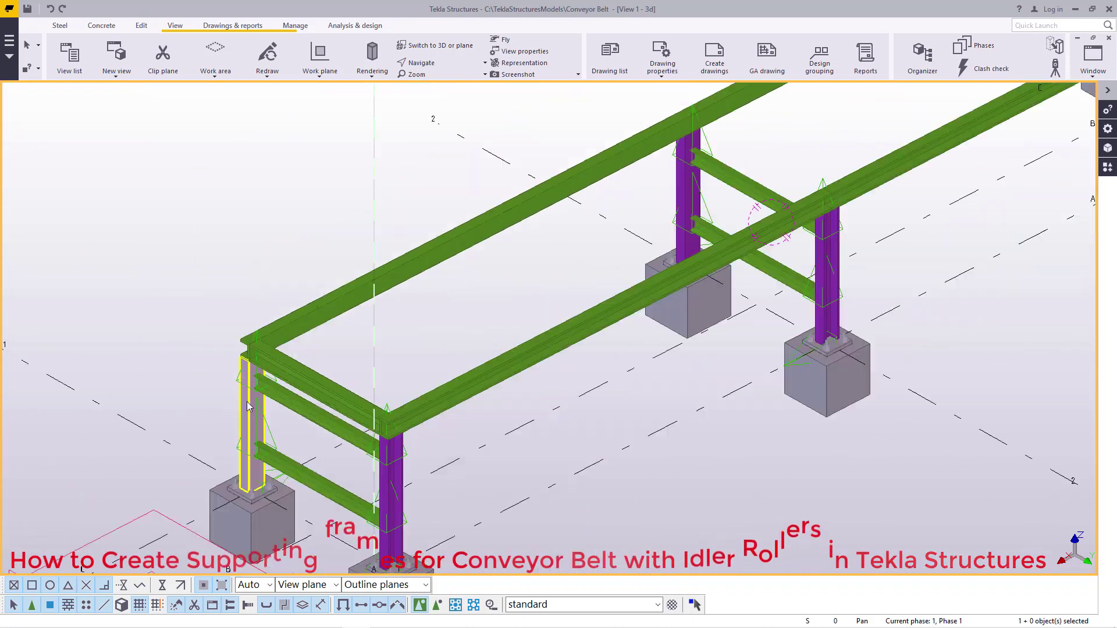
{"action": "scroll", "coordinate": [248, 405], "scroll_direction": "down", "scroll_amount": 5}
{"action": "scroll", "coordinate": [317, 374], "scroll_direction": "up", "scroll_amount": 6}
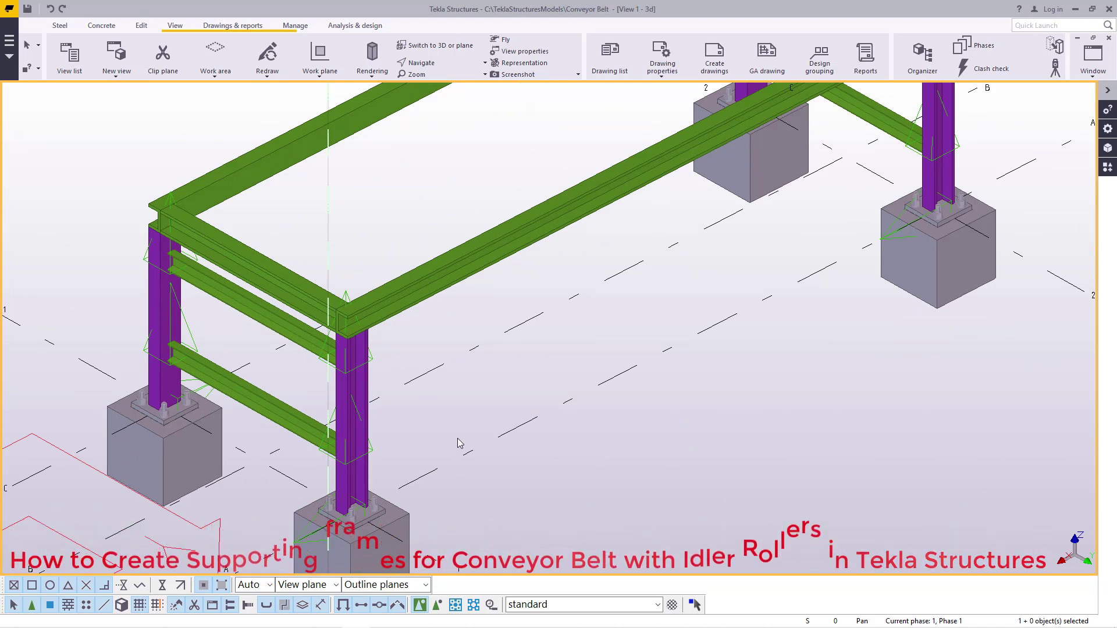
Search the applications and components catalog for "id" to find the idler components.
{"action": "left_click", "coordinate": [1107, 169]}
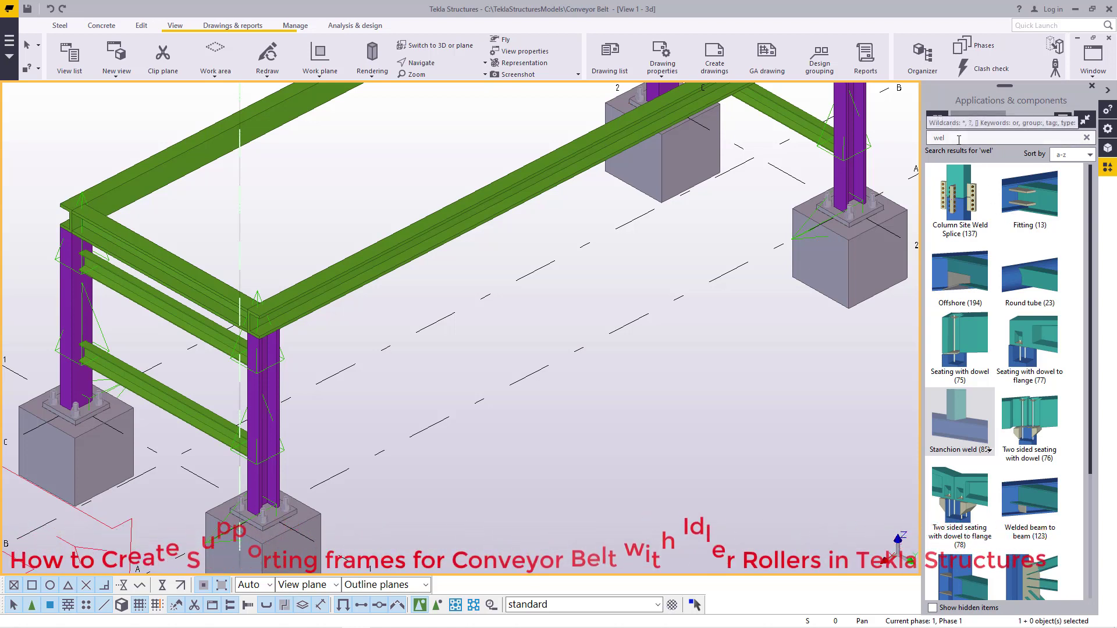
{"action": "left_click_drag", "start_coordinate": [958, 139], "coordinate": [930, 139]}
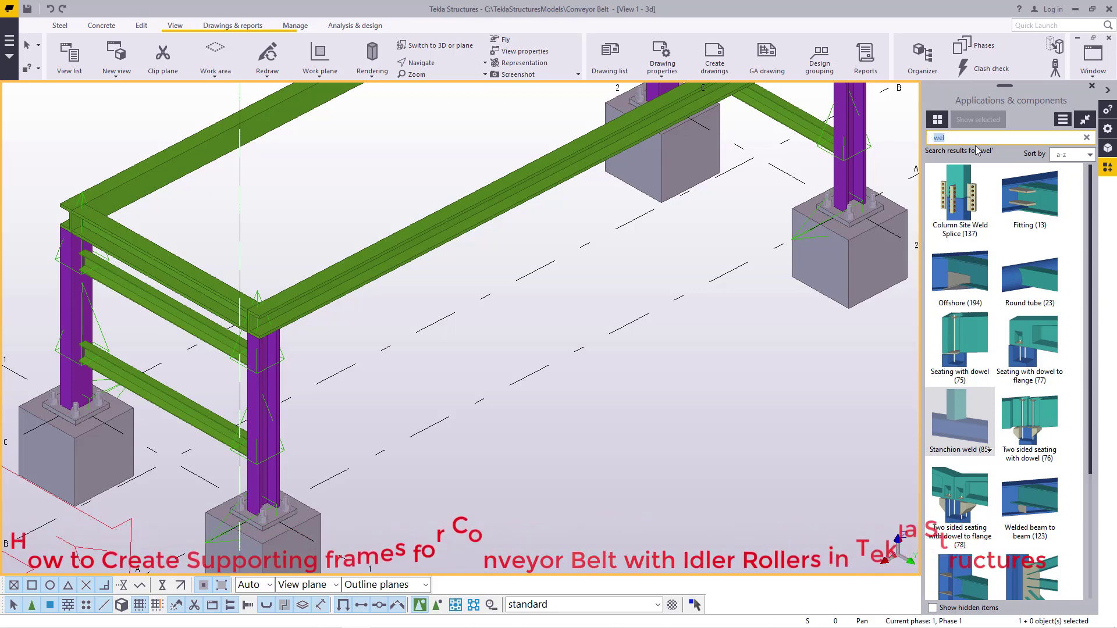
{"action": "key", "text": "BackSpace"}
{"action": "type", "text": "idele"}
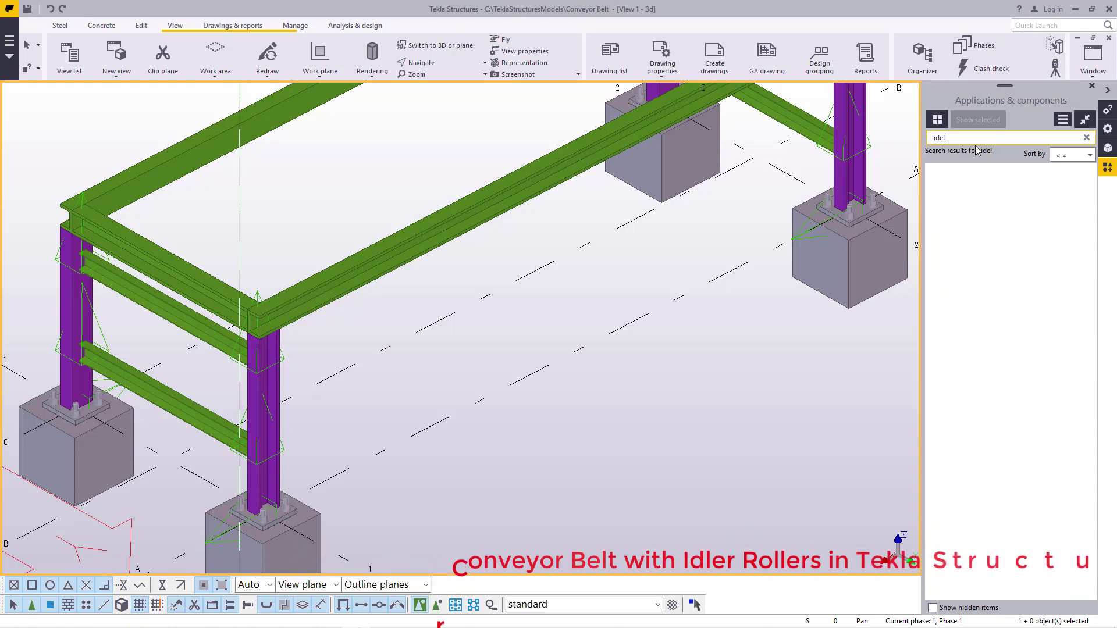
{"action": "key", "text": "BackSpace"}
{"action": "key", "text": "BackSpace"}
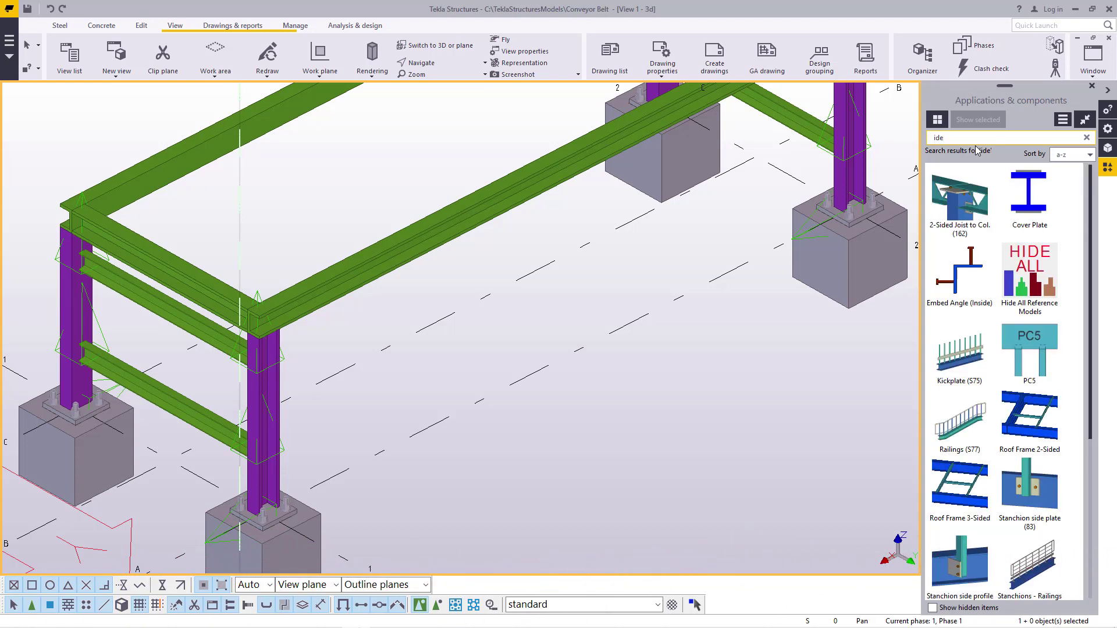
{"action": "key", "text": "BackSpace"}
{"action": "left_click", "coordinate": [1058, 348]}
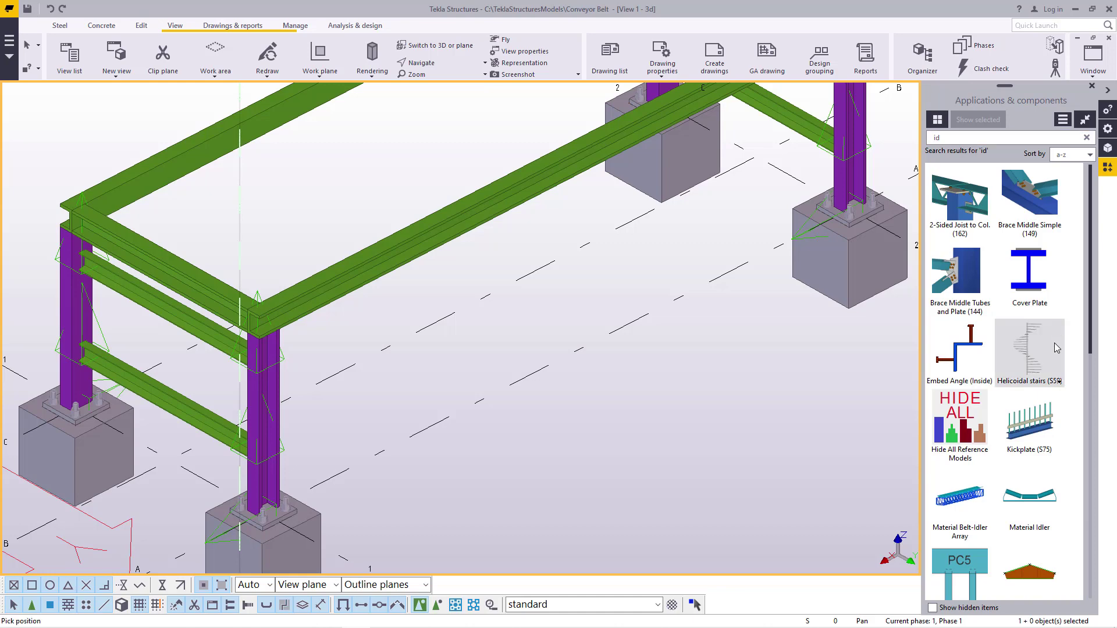
Review the Material Idler component's design dimensions and saved settings, and close its properties without placing an idler.
{"action": "double_click", "coordinate": [1041, 500]}
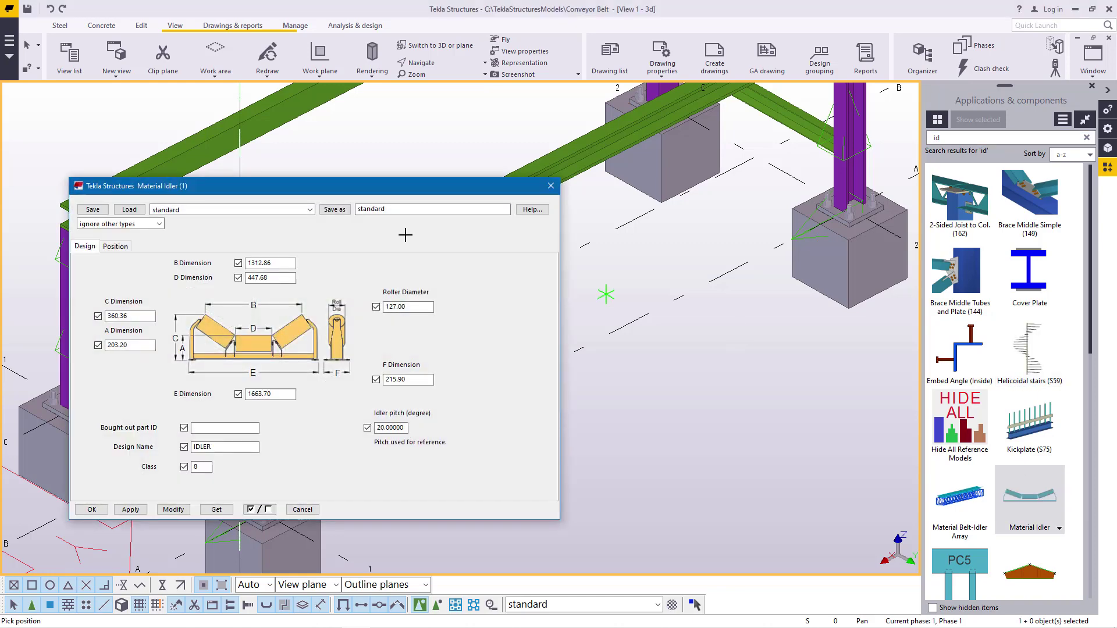
{"action": "left_click", "coordinate": [308, 210]}
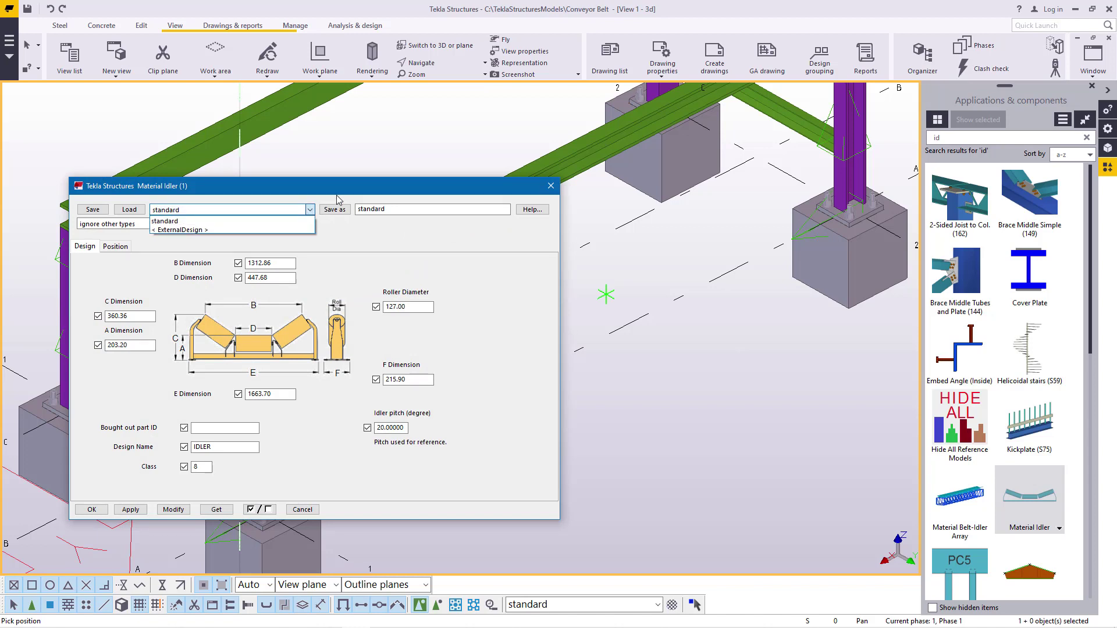
{"action": "left_click", "coordinate": [505, 194]}
{"action": "right_click", "coordinate": [445, 142]}
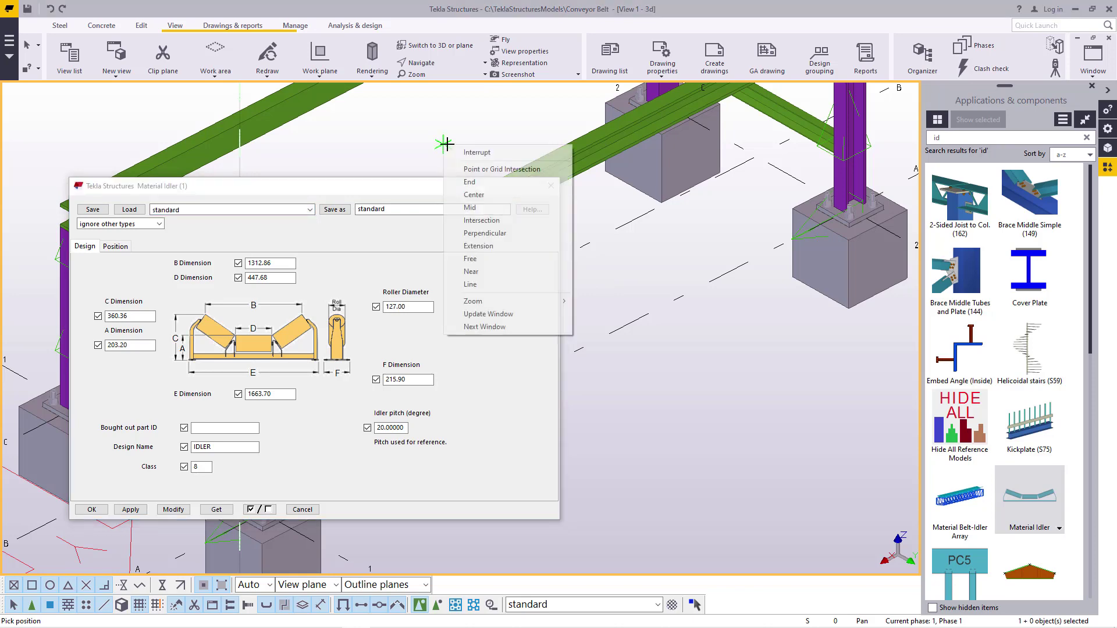
{"action": "left_click", "coordinate": [476, 151]}
{"action": "left_click", "coordinate": [551, 186]}
{"action": "right_click", "coordinate": [438, 128]}
{"action": "left_click", "coordinate": [460, 136]}
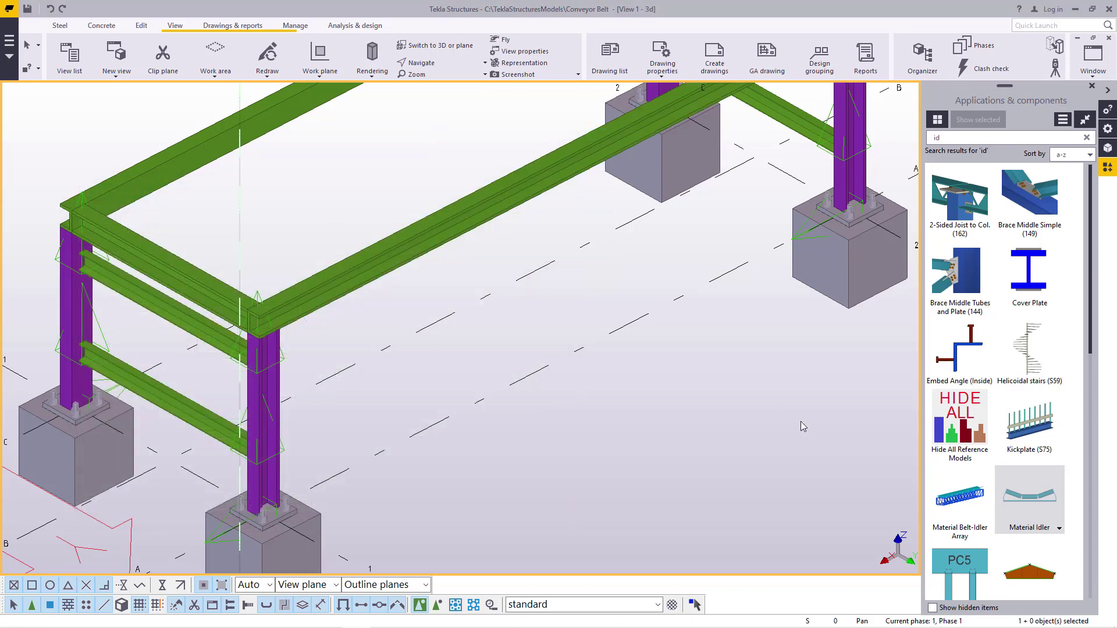
Look through the "id" search results for other idler components, such as Material Belt-Idler Array.
{"action": "scroll", "coordinate": [1025, 399], "scroll_direction": "down", "scroll_amount": 2}
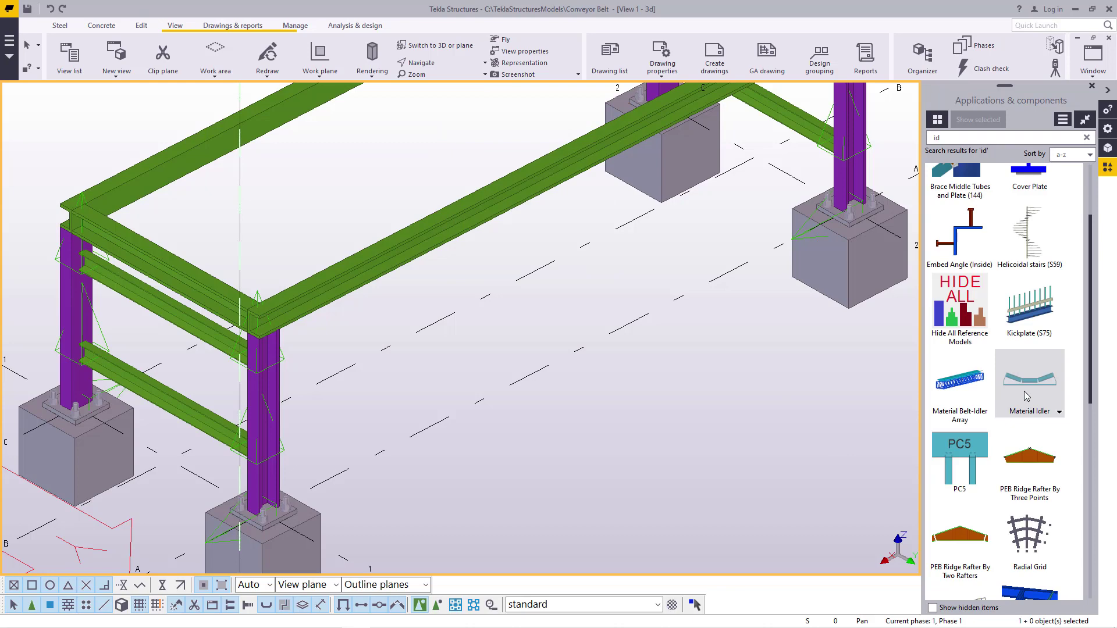
{"action": "scroll", "coordinate": [1025, 396], "scroll_direction": "down", "scroll_amount": 8}
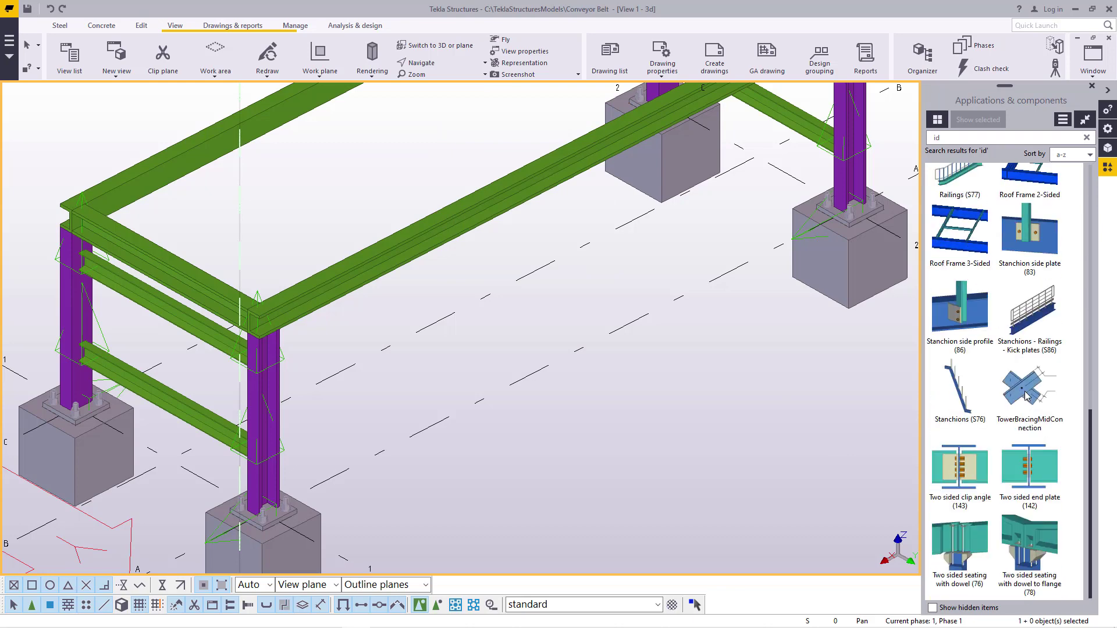
{"action": "scroll", "coordinate": [1025, 396], "scroll_direction": "up", "scroll_amount": 8}
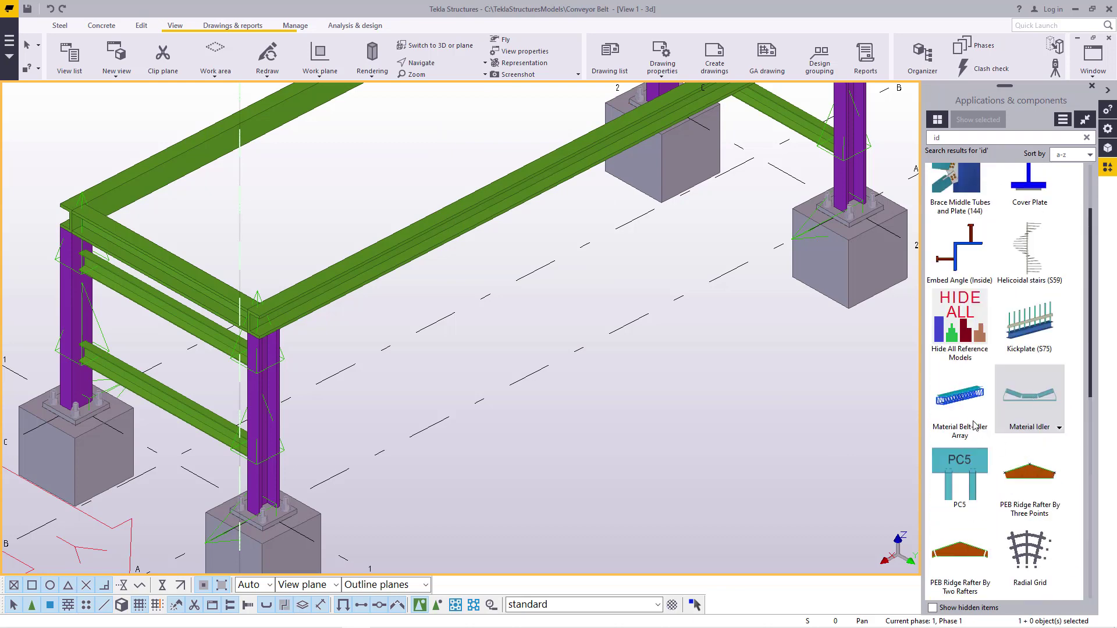